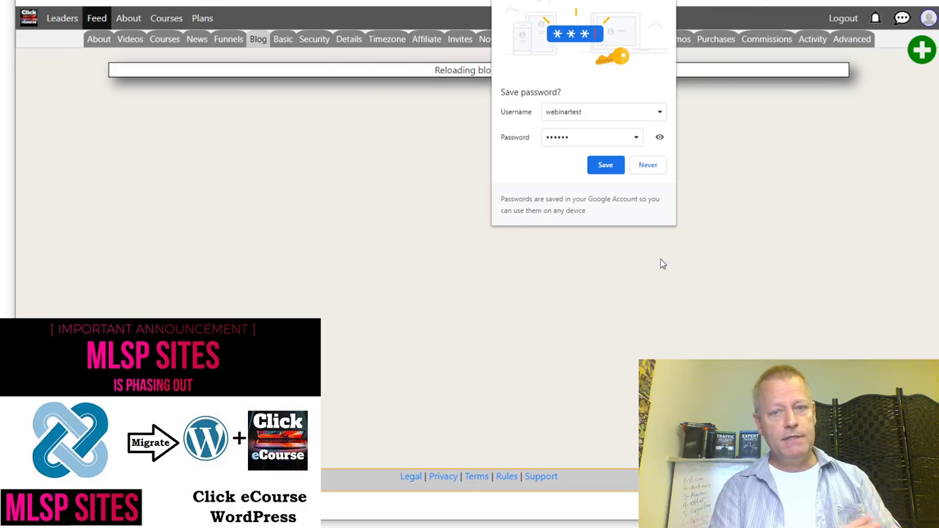
Save the webinartest login in the browser, and view the blog's public site before returning to the blog settings.
click(600, 166)
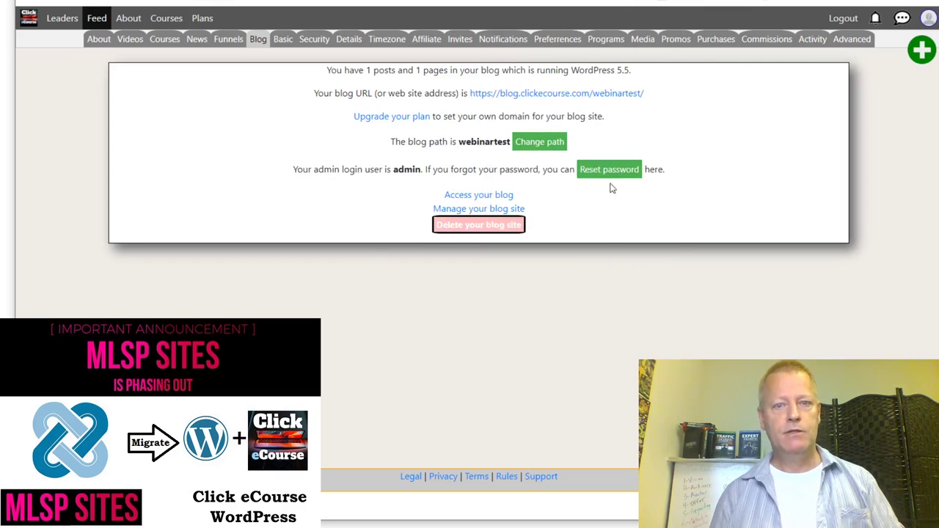
click(484, 195)
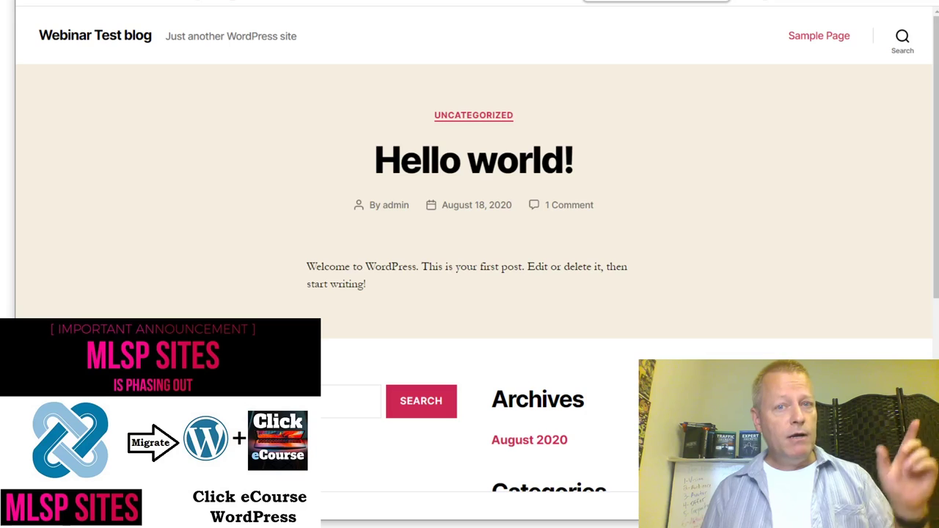
key(ctrl+Tab)
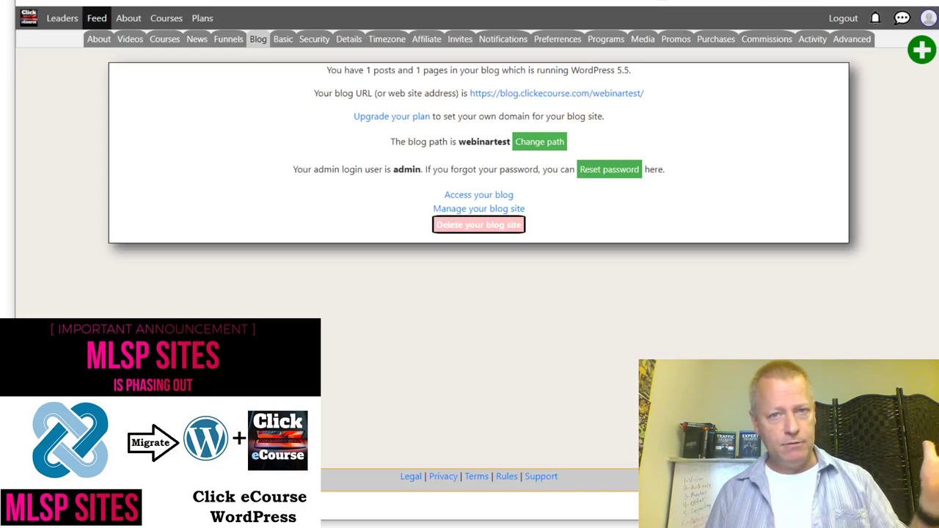
Open the blog's management site and log in to WordPress as admin with the saved account password.
click(485, 210)
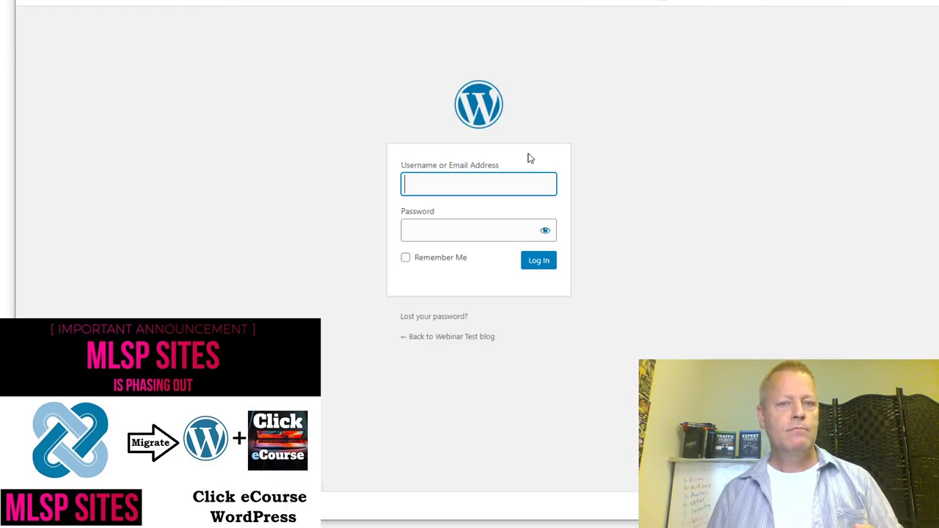
double_click(423, 186)
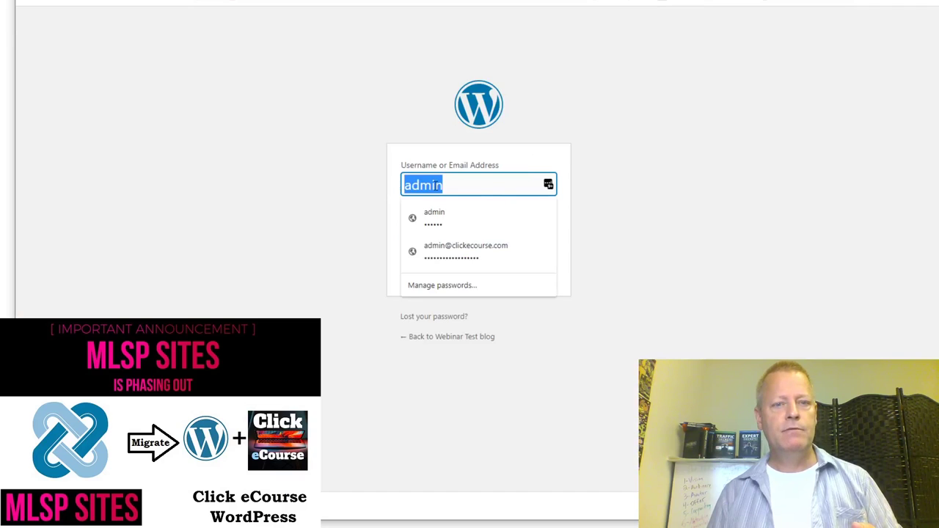
click(478, 185)
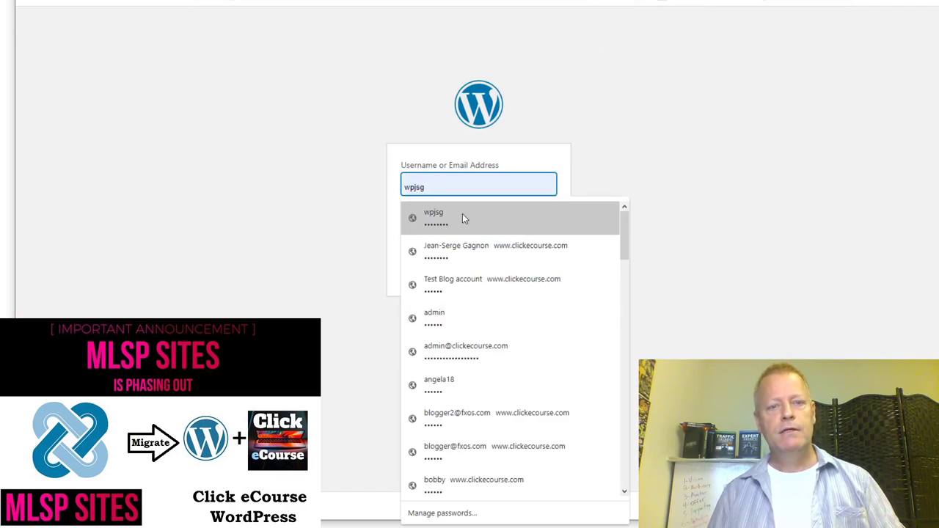
click(660, 203)
click(443, 263)
click(537, 260)
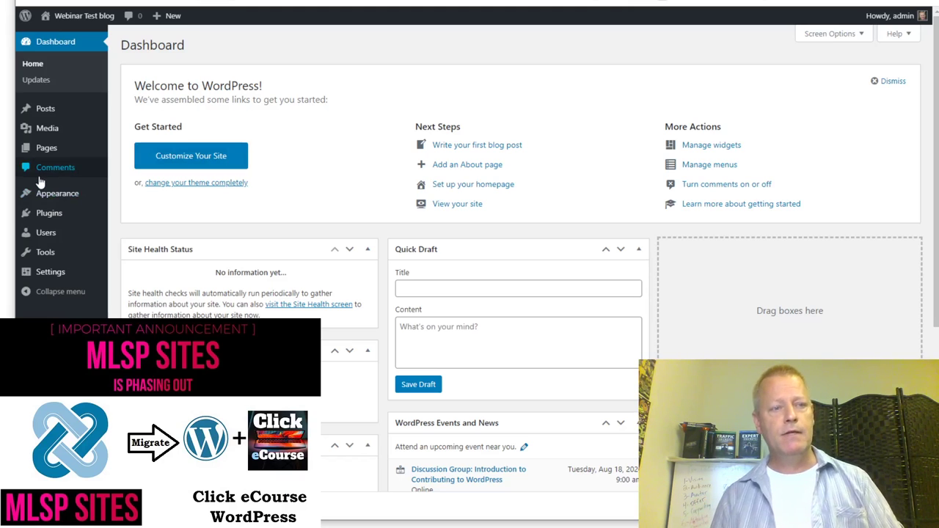
Set the common permalink structure to Post name and save the permalink settings.
mouse_move(58, 281)
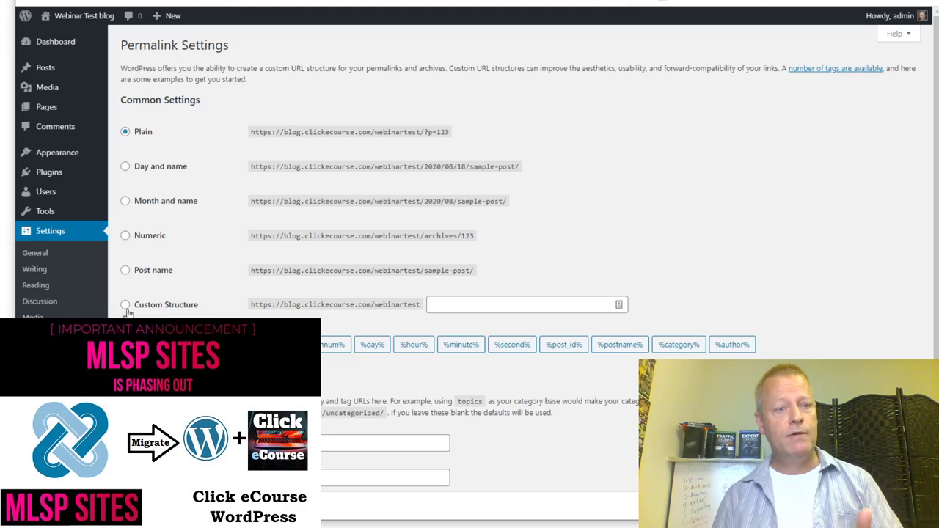
click(124, 270)
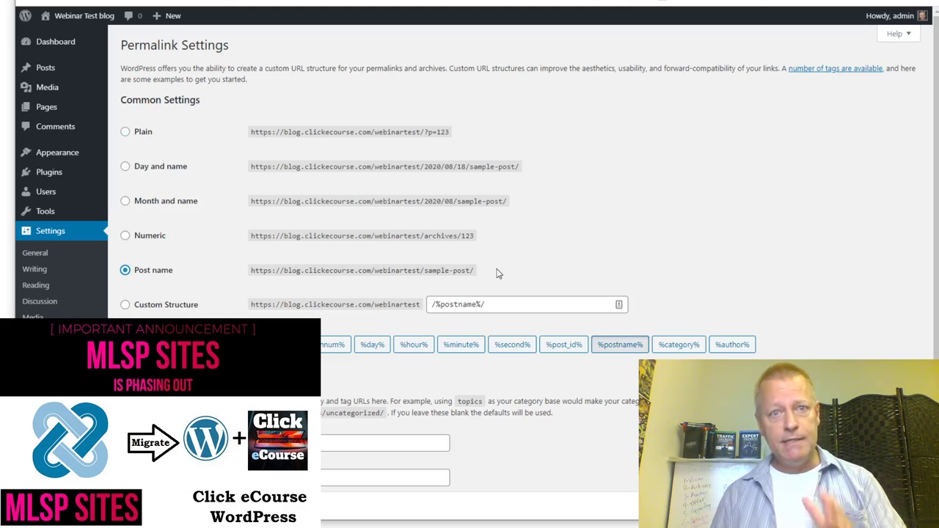
scroll(514, 293, down, 2)
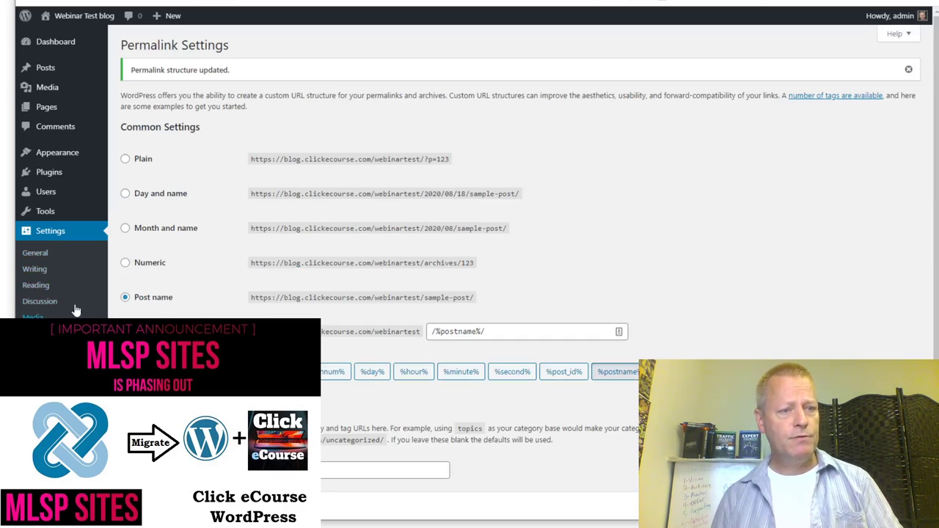
Fill in the first and last name in the admin user's profile and display the full name publicly.
mouse_move(60, 198)
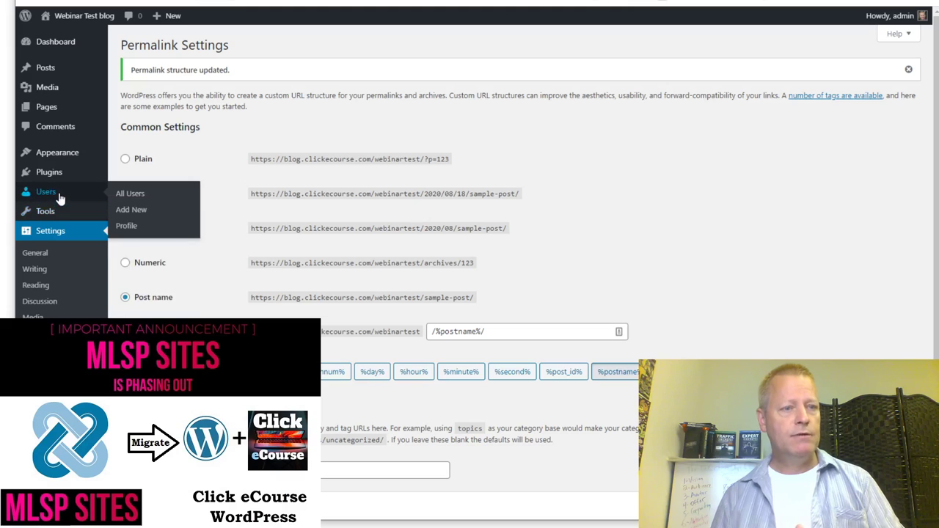
click(73, 198)
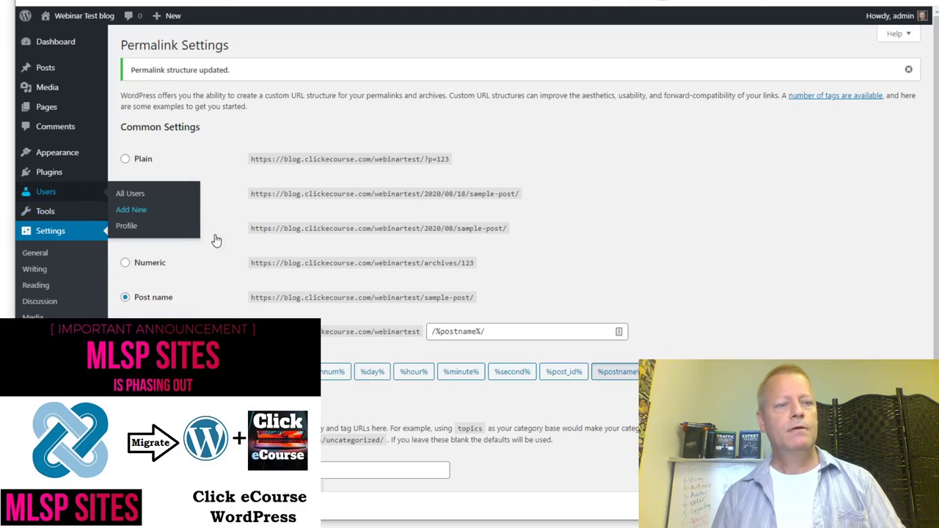
click(180, 133)
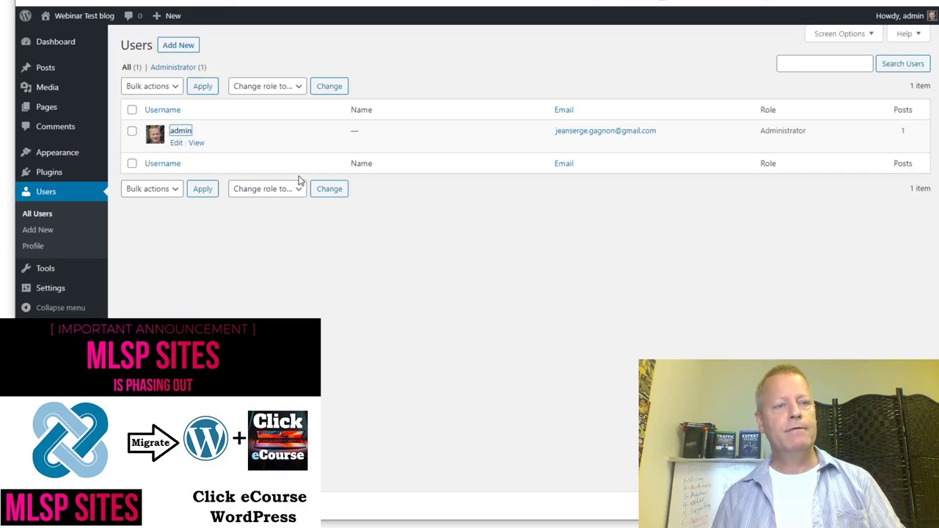
scroll(364, 405, down, 4)
click(280, 160)
text(Webinar)
key(Tab)
text(Te)
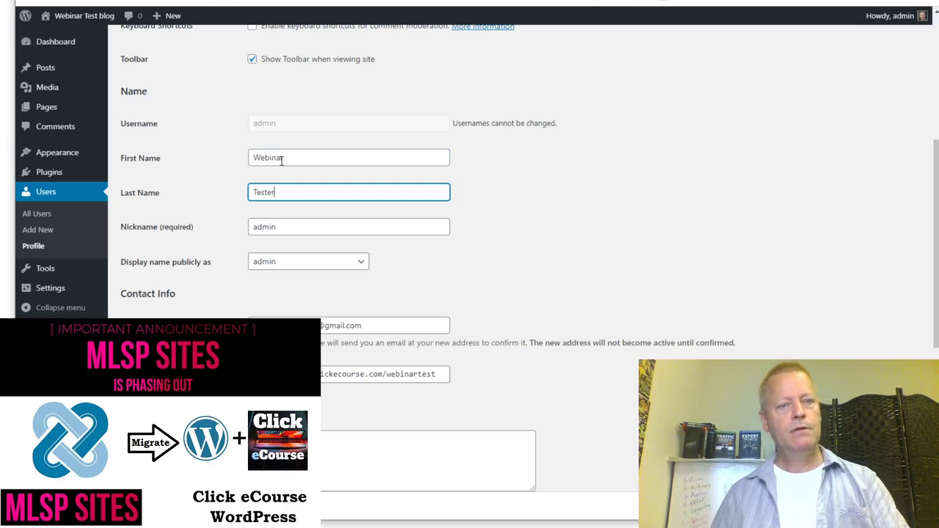
click(282, 263)
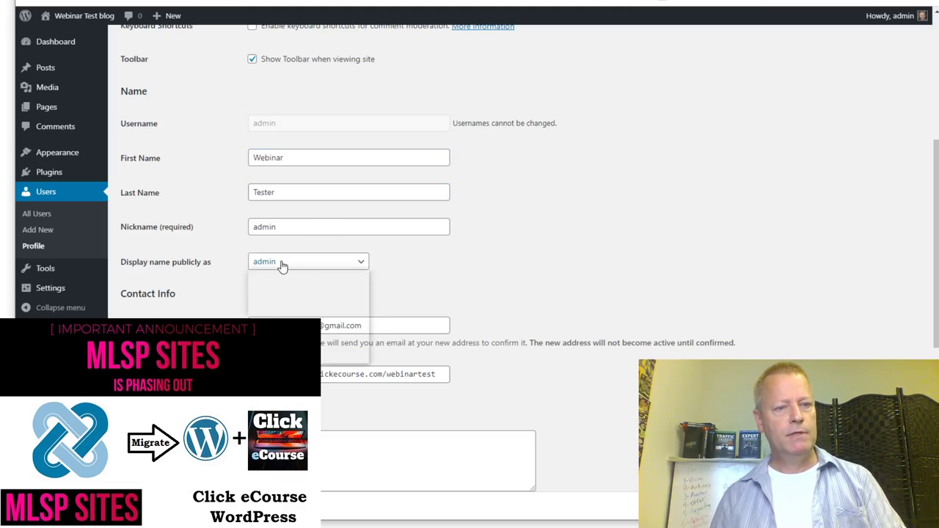
click(316, 332)
Review the profile's contact and biographical fields, and update the profile with the new name details.
scroll(555, 262, down, 3)
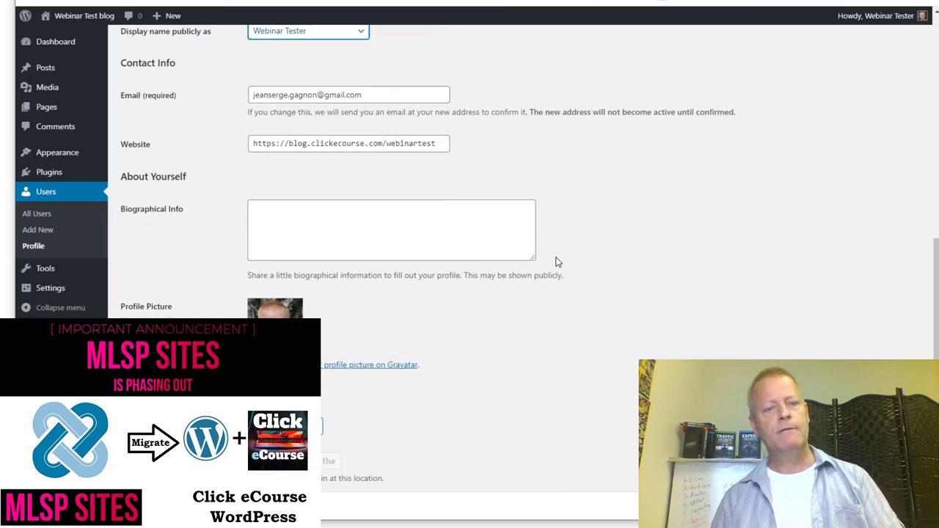
scroll(381, 358, down, 1)
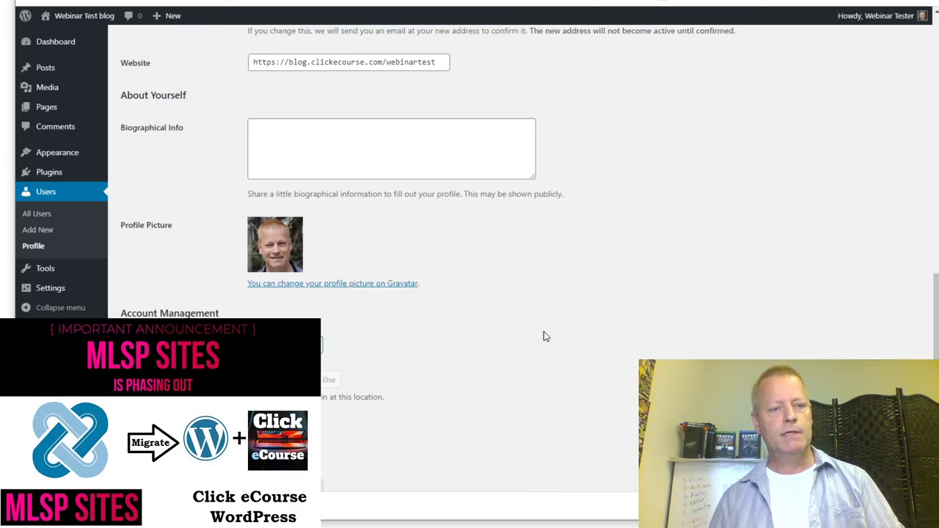
key(Return)
scroll(461, 371, down, 3)
scroll(468, 369, down, 5)
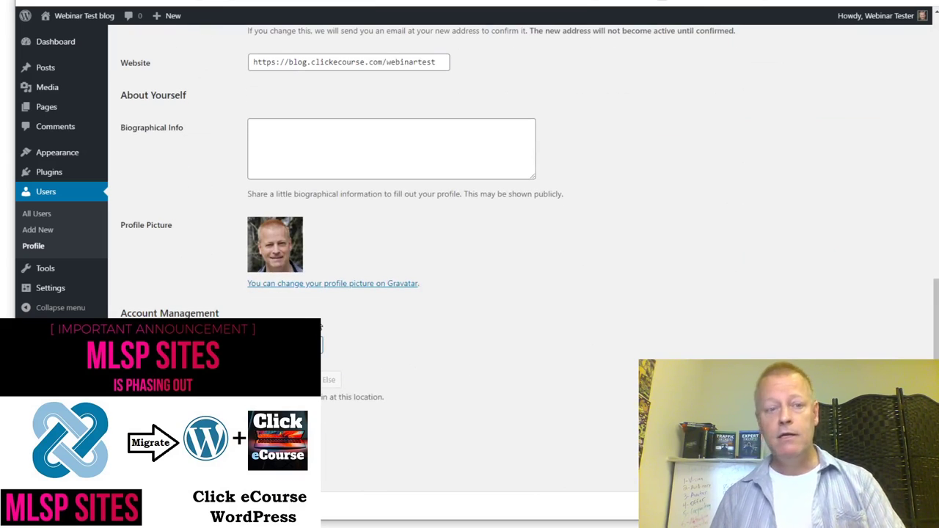
scroll(329, 249, up, 1)
scroll(333, 167, up, 3)
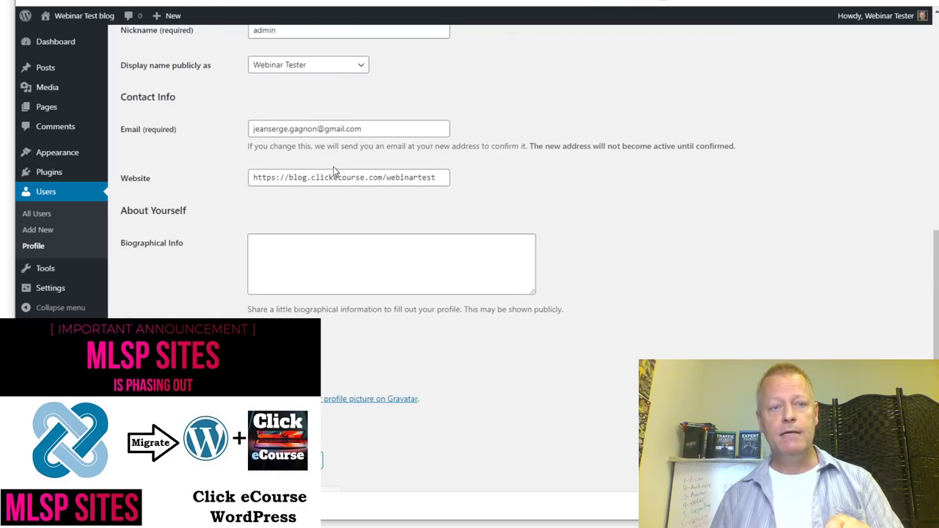
drag(362, 244, 248, 258)
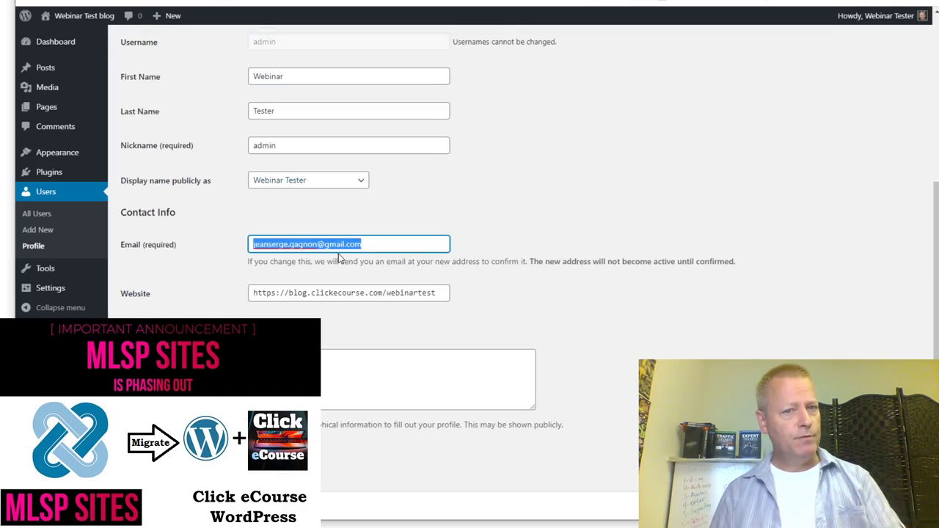
scroll(338, 258, up, 3)
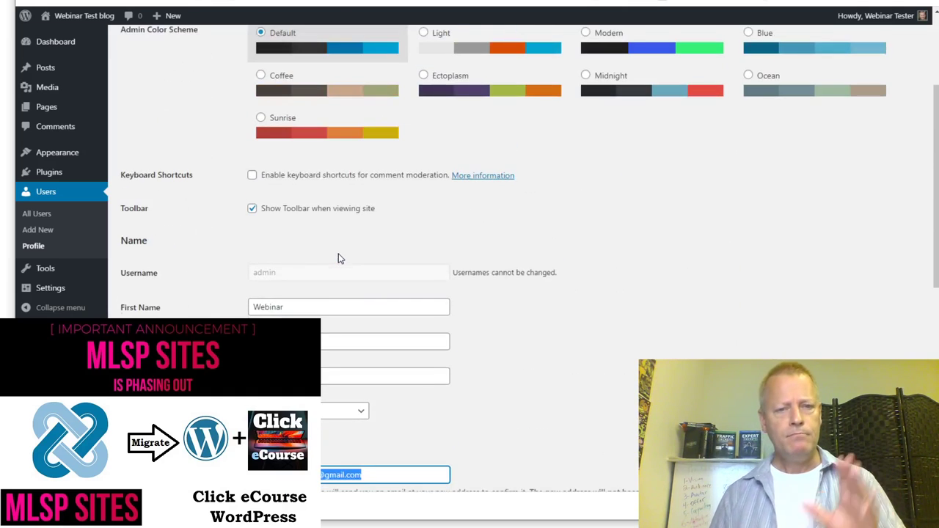
key(Return)
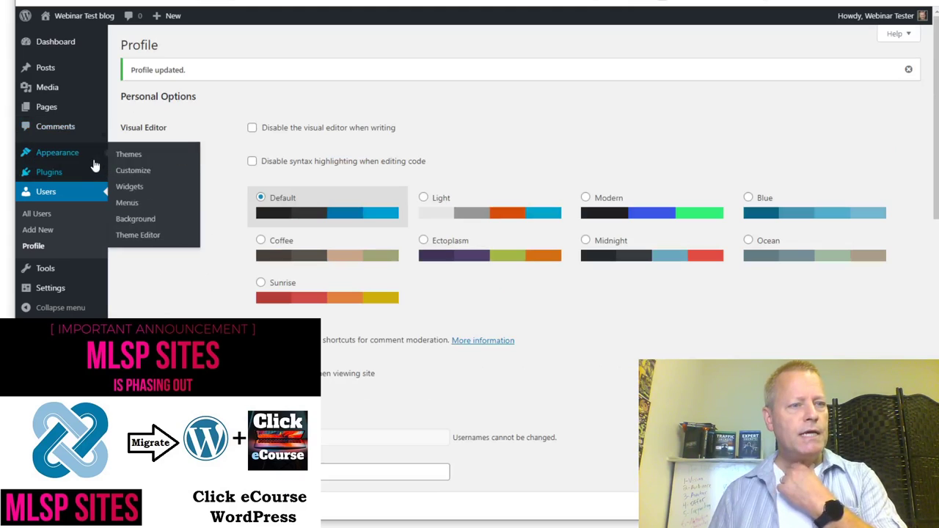
Open the installed themes and browse the featured themes available to add.
mouse_move(68, 158)
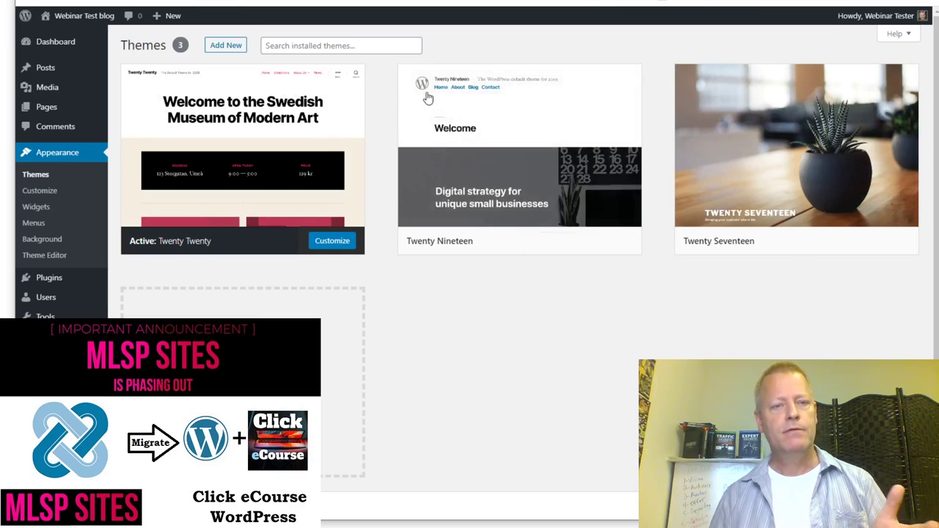
click(216, 48)
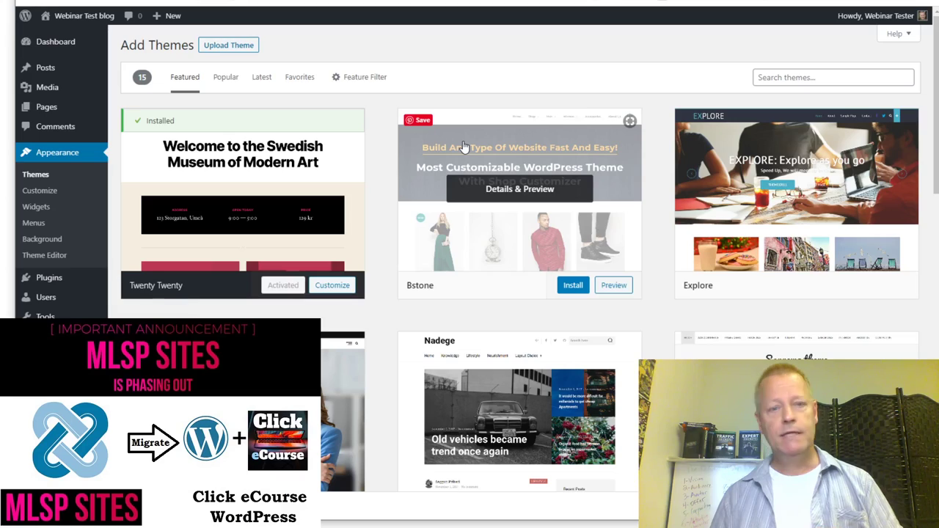
scroll(463, 147, down, 10)
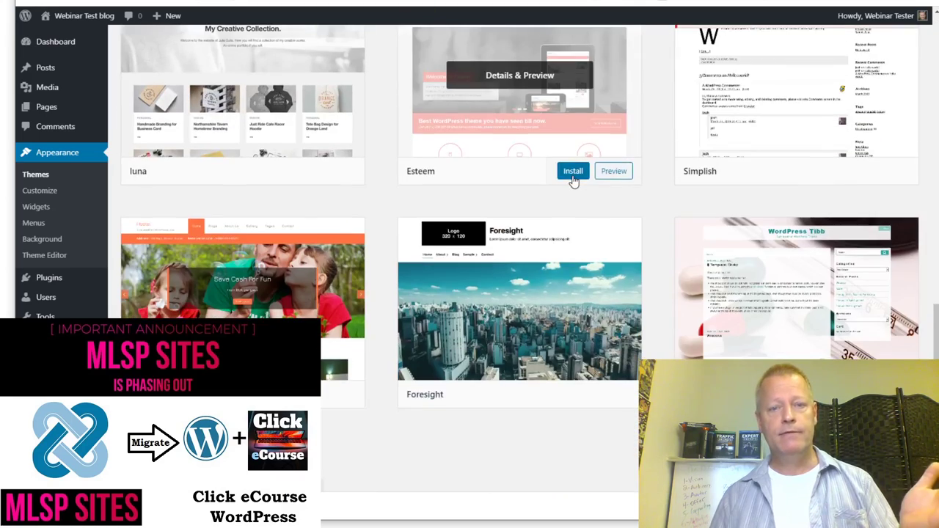
scroll(574, 182, up, 10)
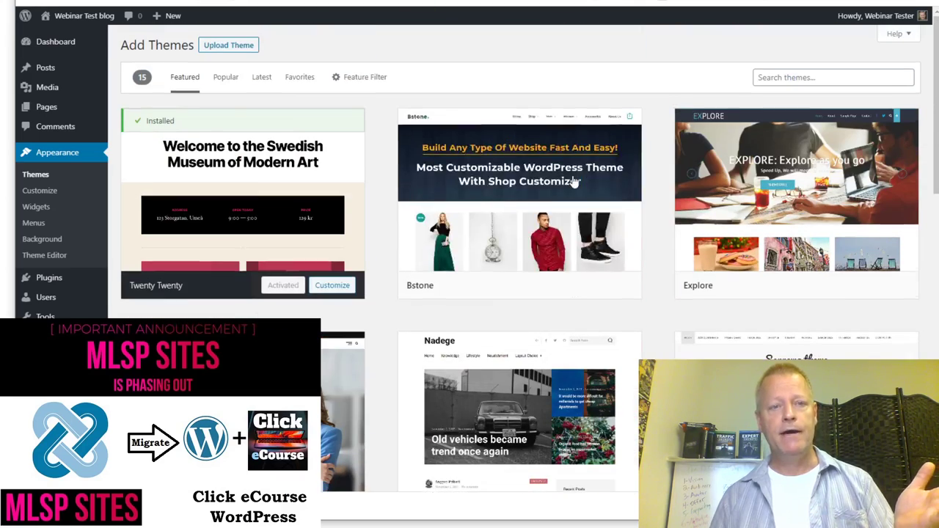
Find the Highlight theme among the popular themes, install it and activate it on the blog.
click(227, 79)
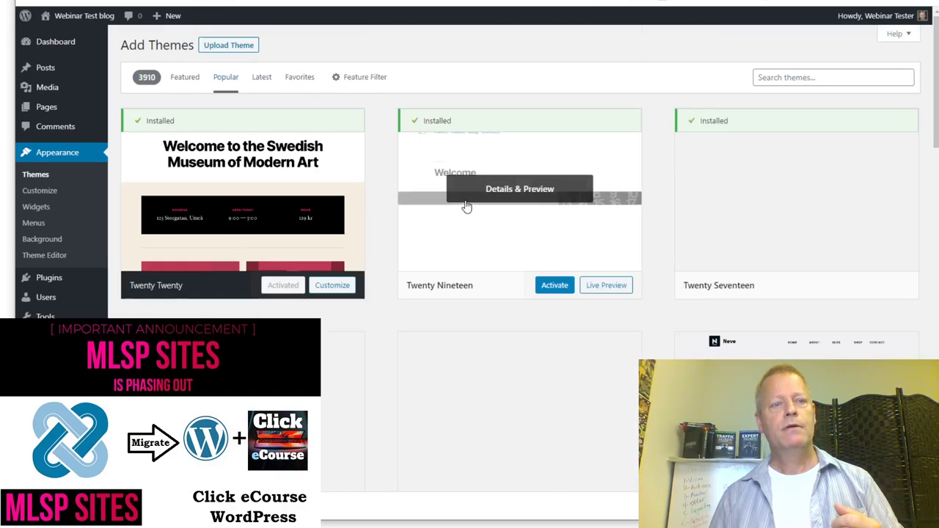
scroll(466, 208, down, 8)
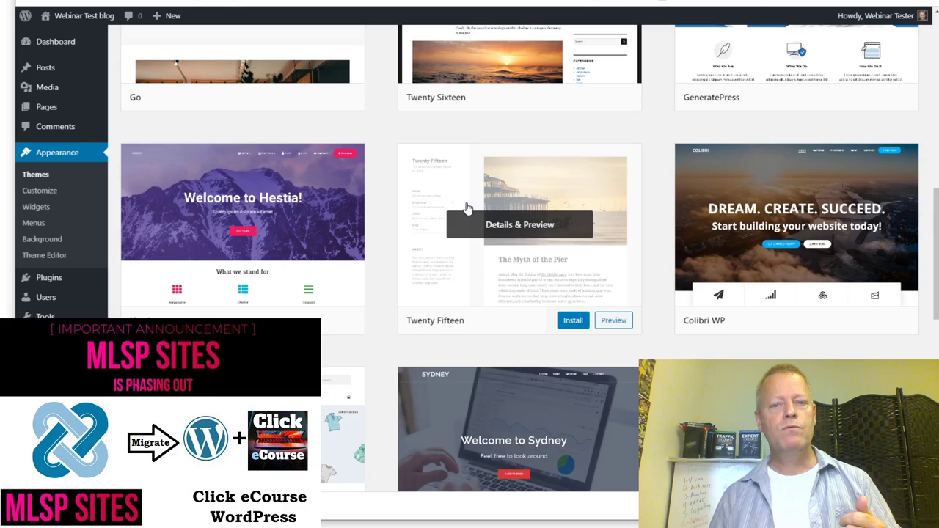
scroll(467, 207, down, 15)
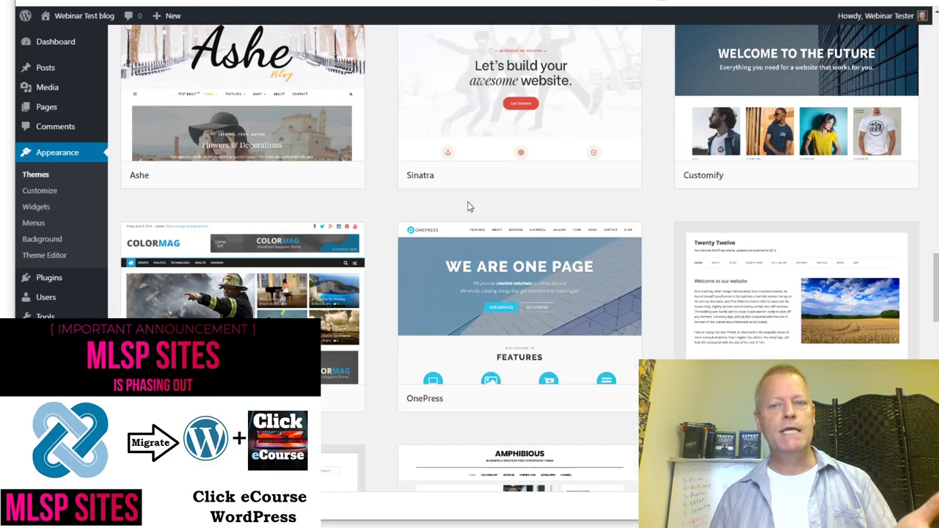
scroll(470, 206, down, 10)
scroll(482, 210, down, 3)
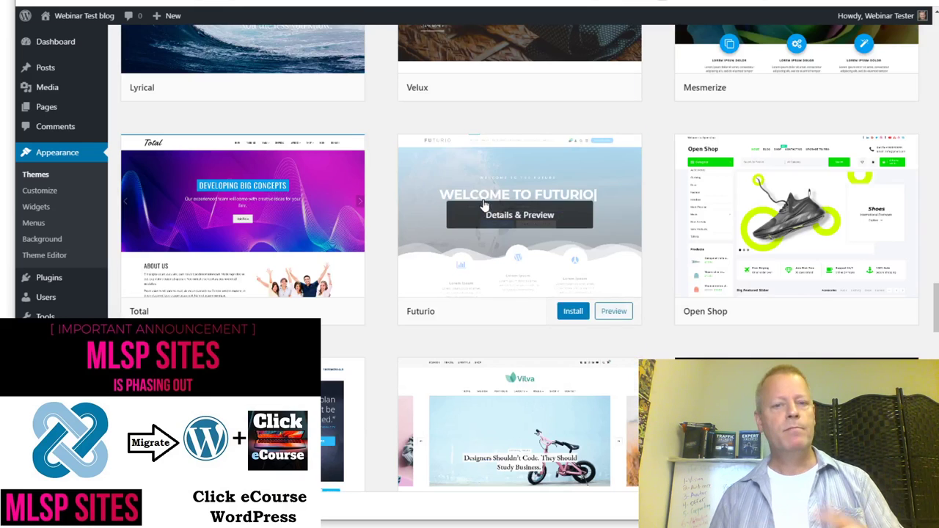
scroll(513, 213, down, 3)
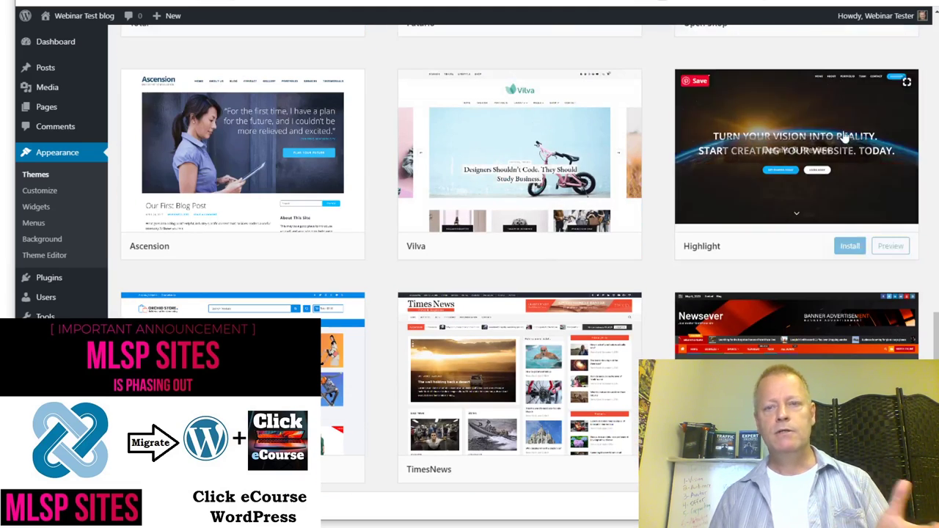
click(851, 245)
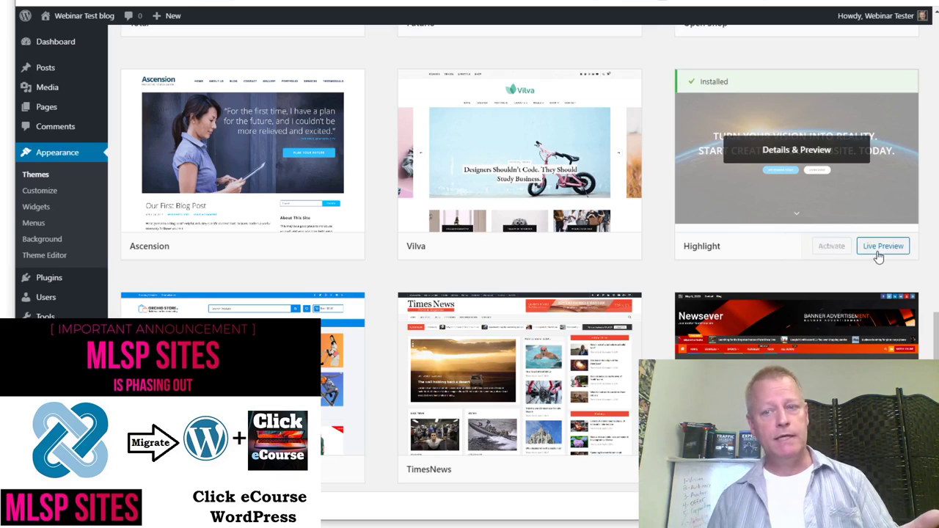
click(833, 247)
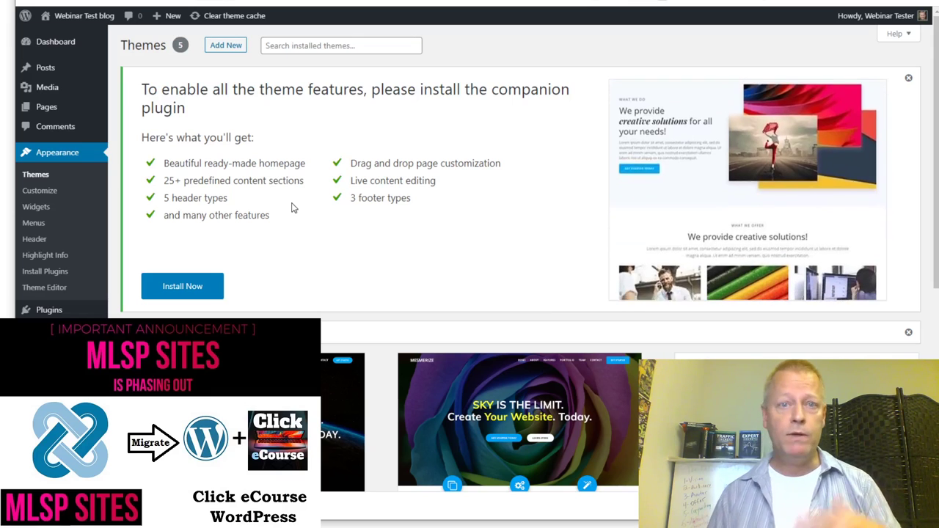
Open the theme details of the installed Mesmerize theme.
scroll(291, 308, down, 4)
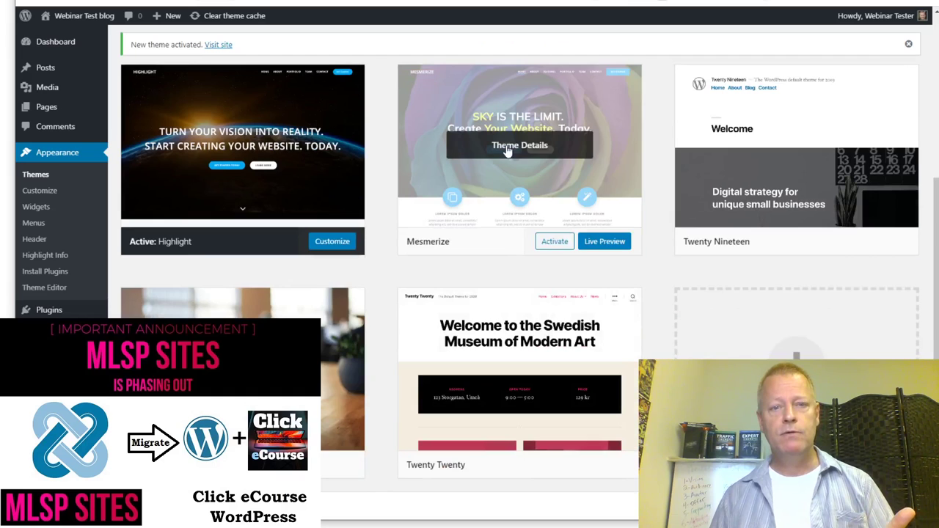
click(534, 147)
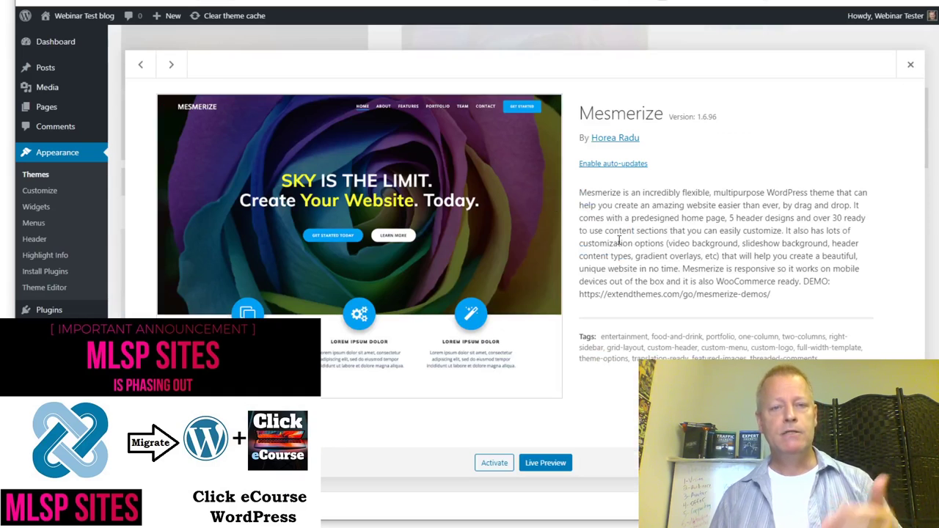
Look through the details of the installed Mesmerize, Highlight, Twenty Seventeen and Twenty Twenty themes, and return to the installed themes.
drag(598, 205, 727, 254)
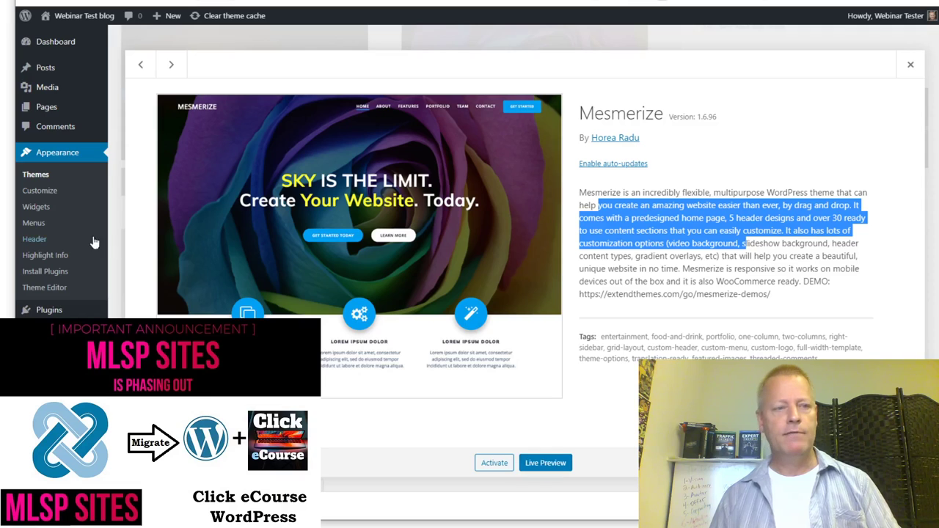
click(140, 64)
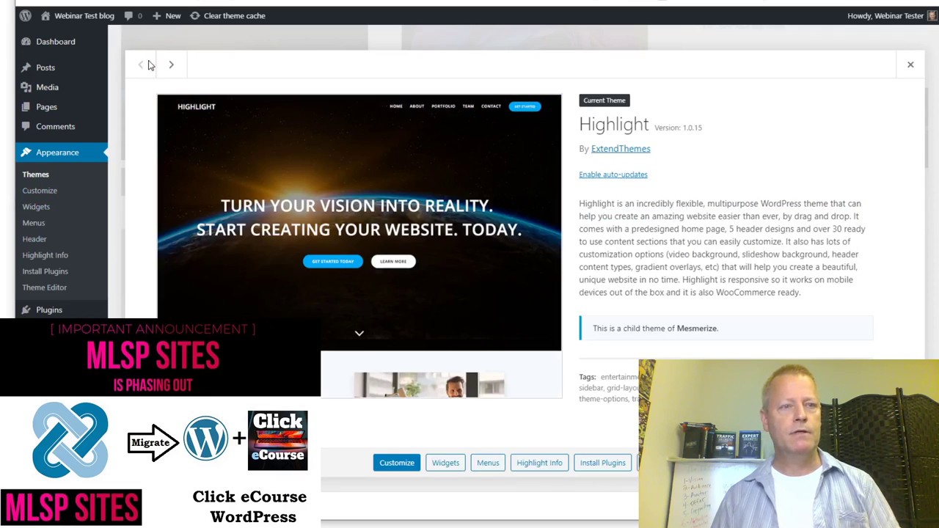
click(169, 66)
click(169, 66)
click(169, 66)
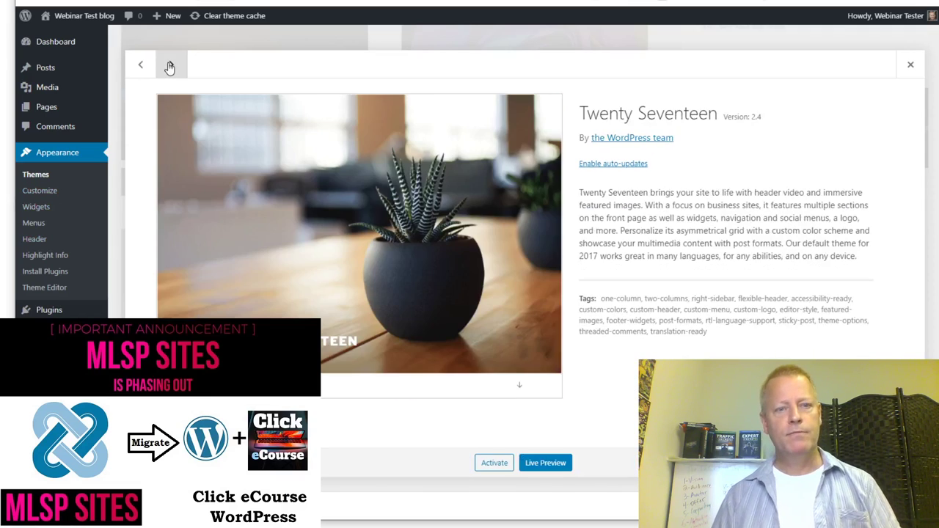
click(169, 66)
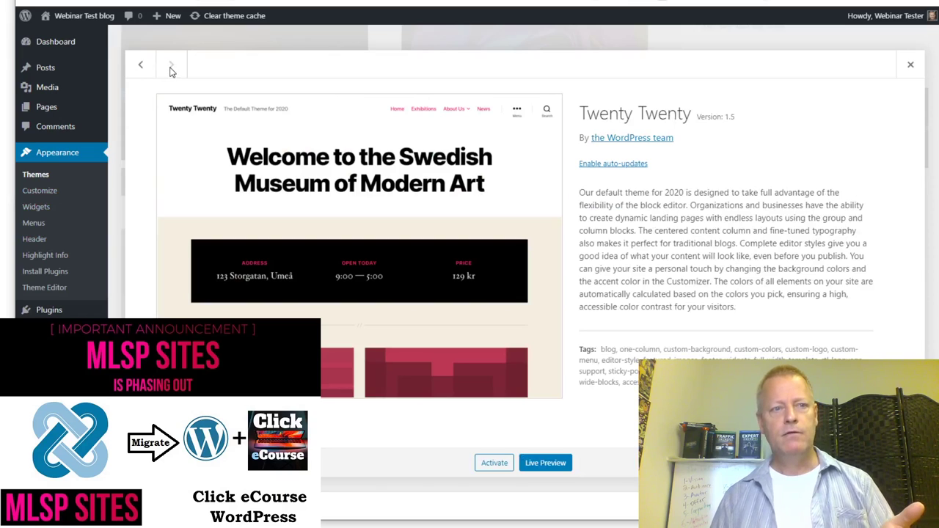
click(140, 65)
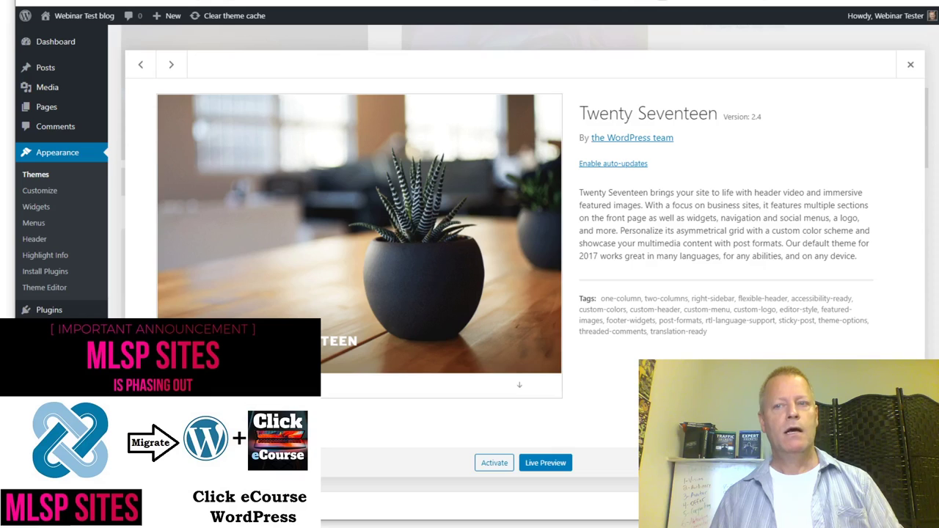
click(910, 65)
scroll(580, 314, up, 5)
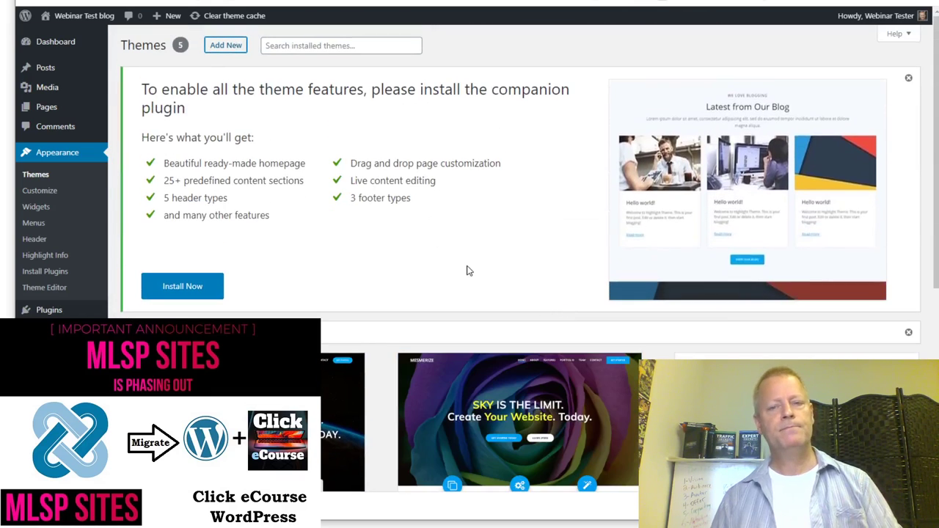
Browse the featured themes available to add, previewing Bstone, Explore, Extension and Nadege with their ratings, and close the preview.
click(226, 44)
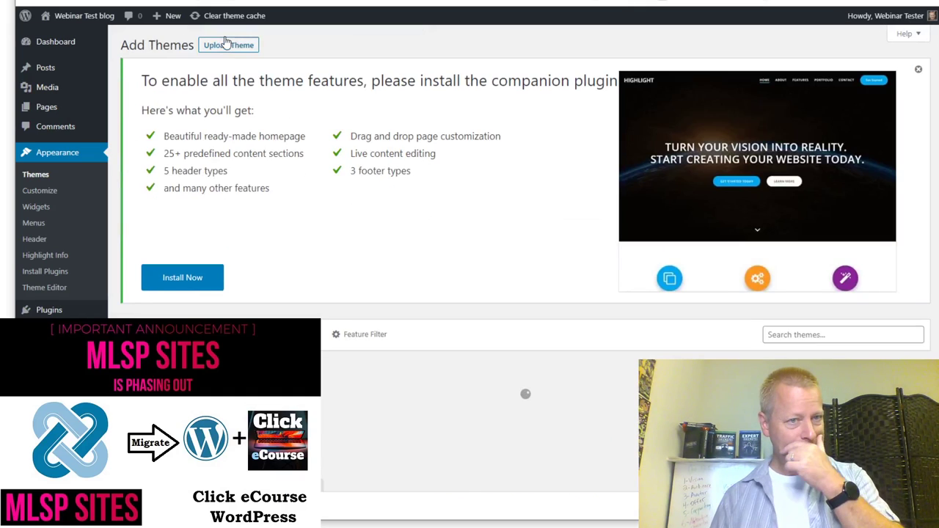
scroll(418, 141, down, 4)
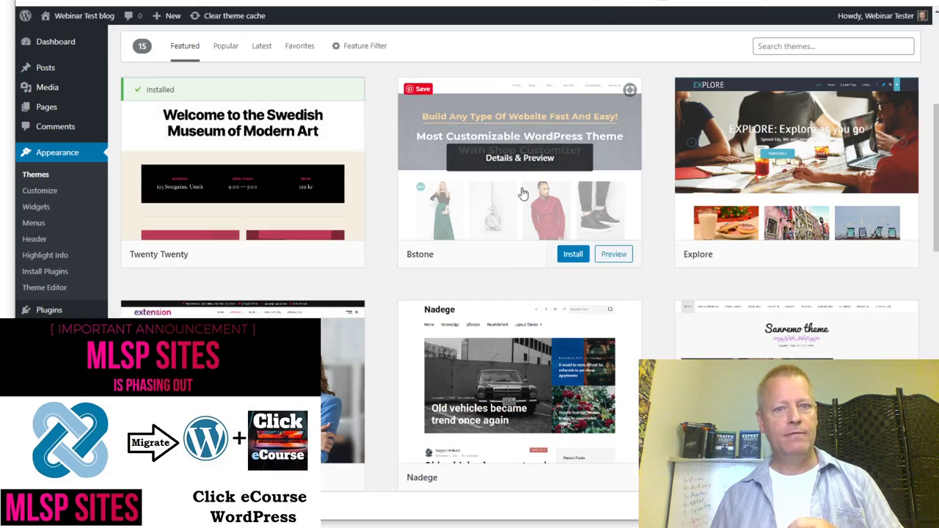
click(523, 160)
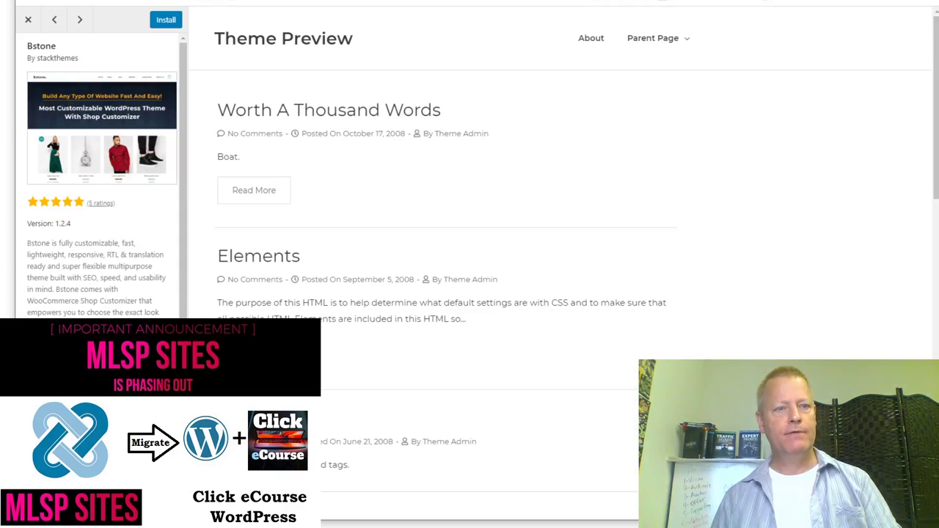
scroll(173, 150, down, 2)
scroll(173, 150, up, 2)
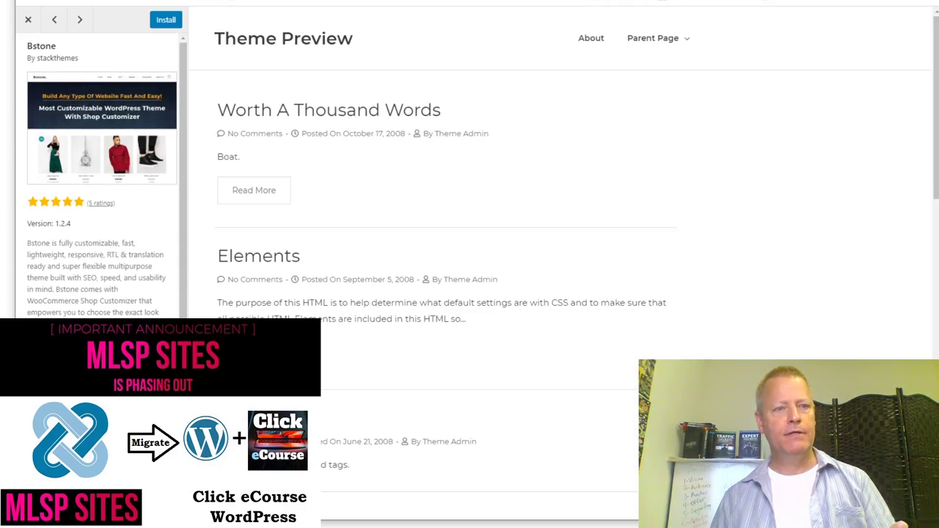
click(80, 22)
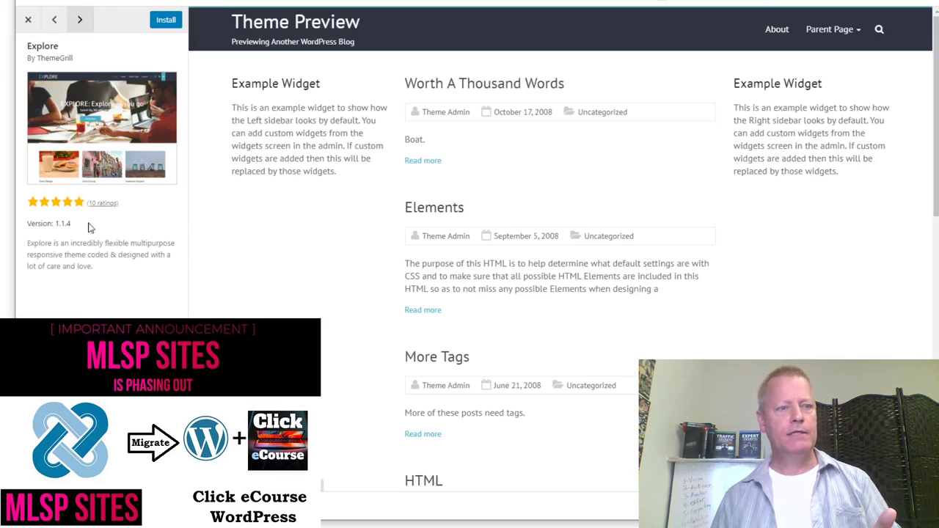
click(79, 20)
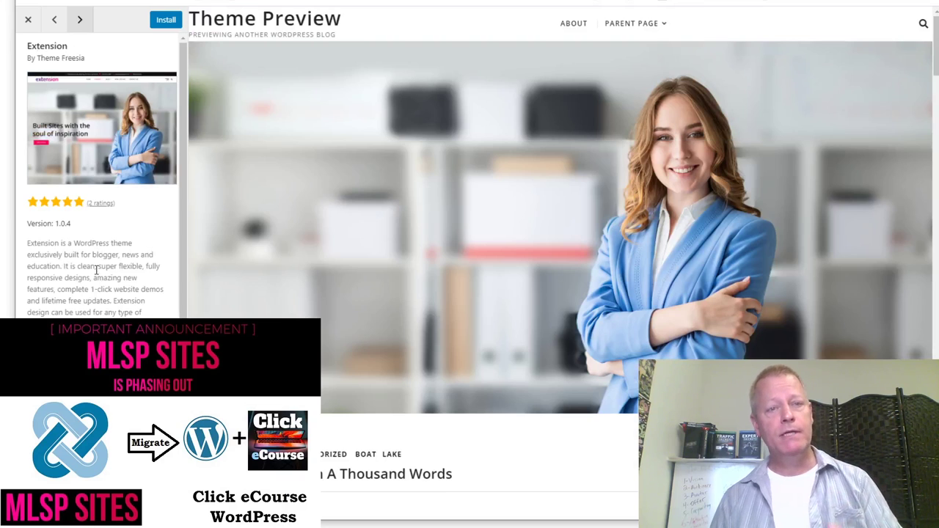
drag(126, 213, 48, 201)
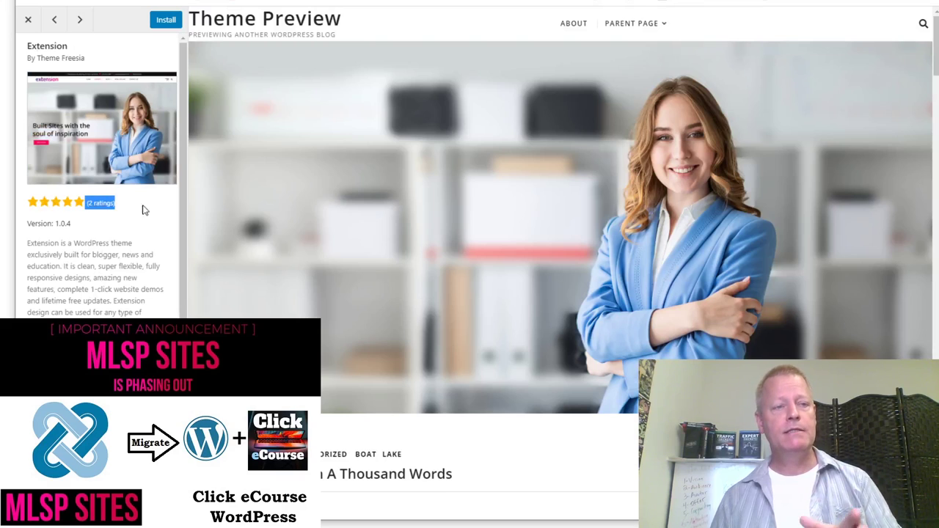
click(80, 20)
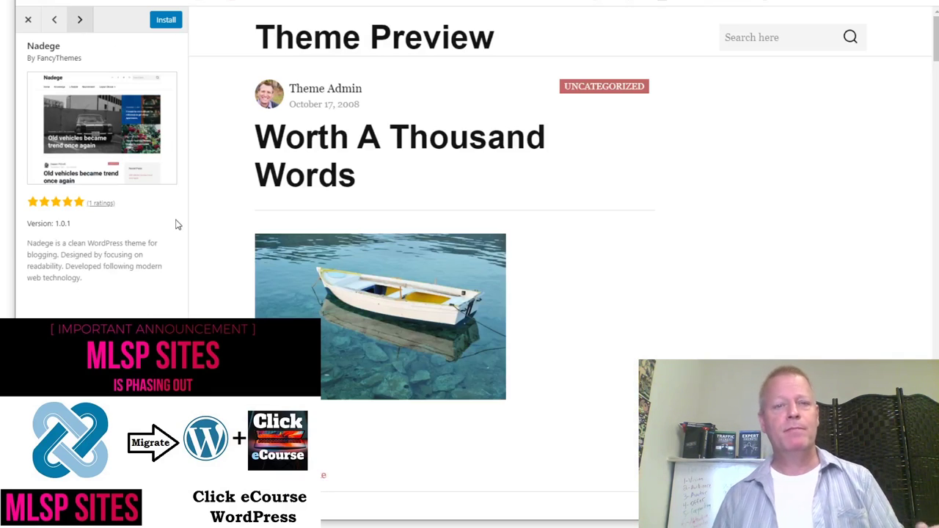
click(28, 23)
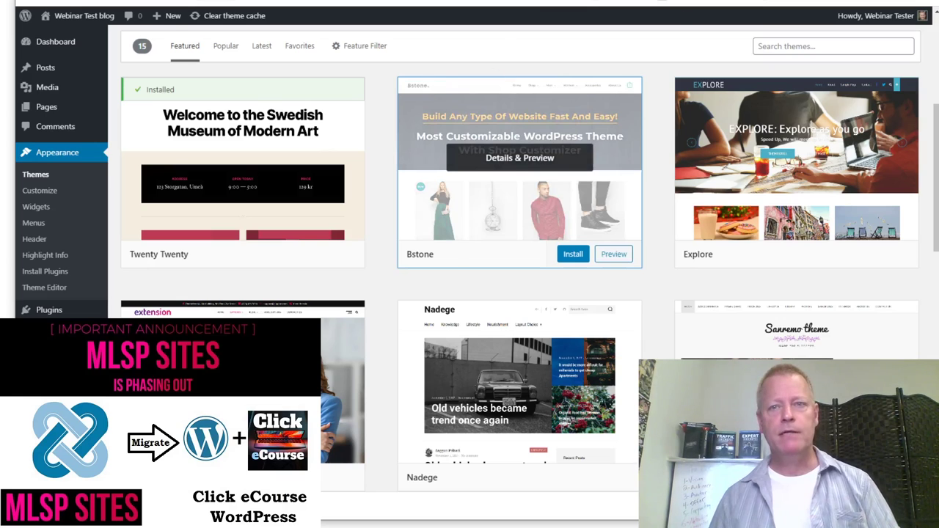
Reload the blog's front page to view the active theme, and return to the WordPress admin.
click(771, 7)
key(F5)
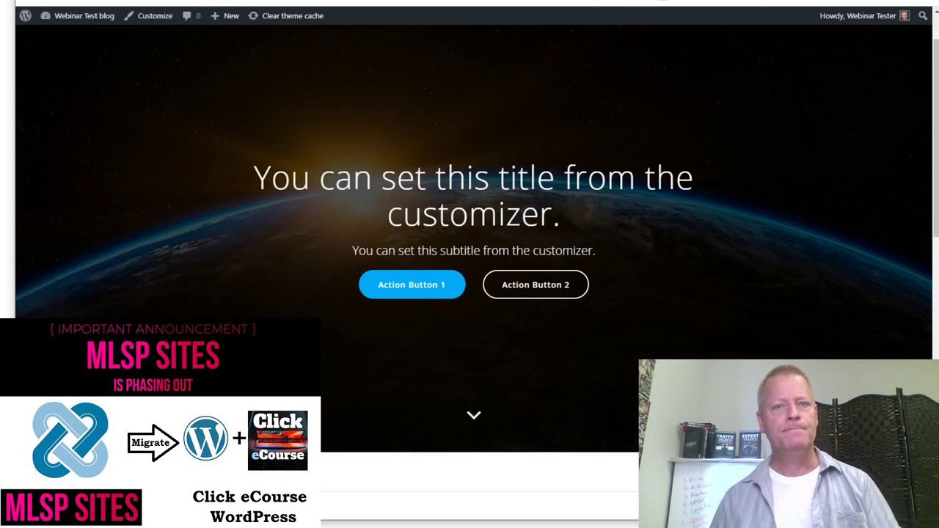
click(704, 7)
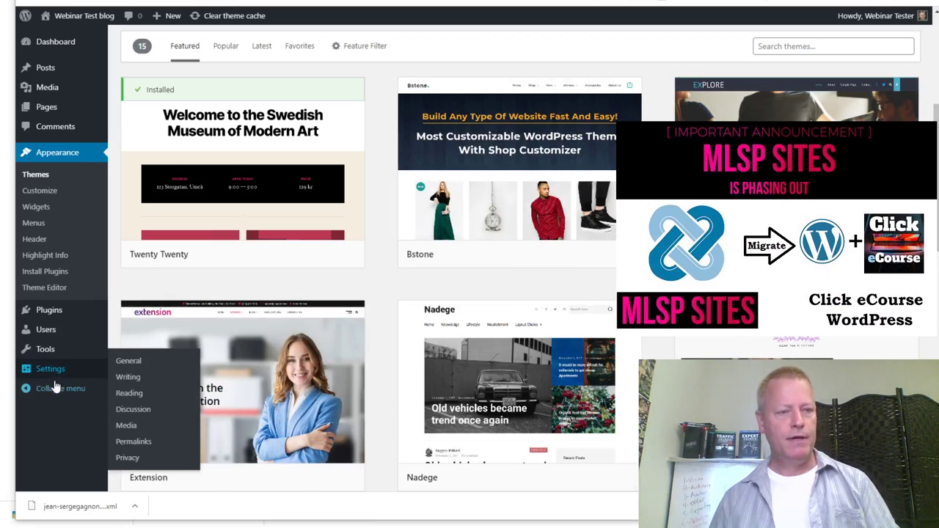
Install the WordPress importer from the import tools and run it.
mouse_move(69, 352)
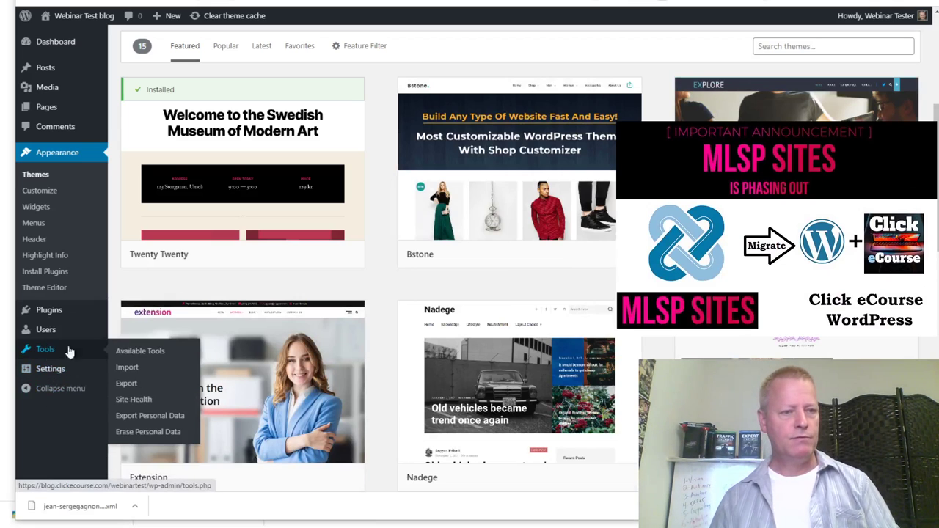
click(126, 368)
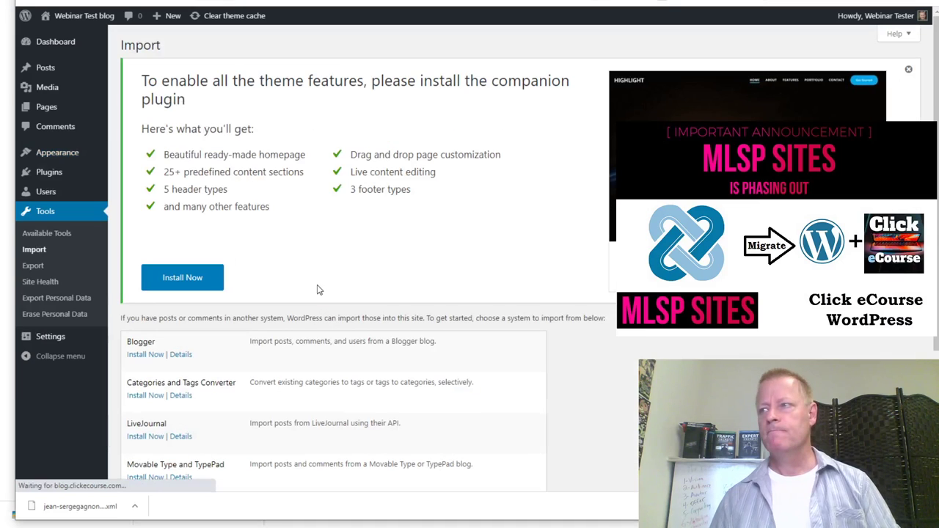
scroll(294, 296, down, 3)
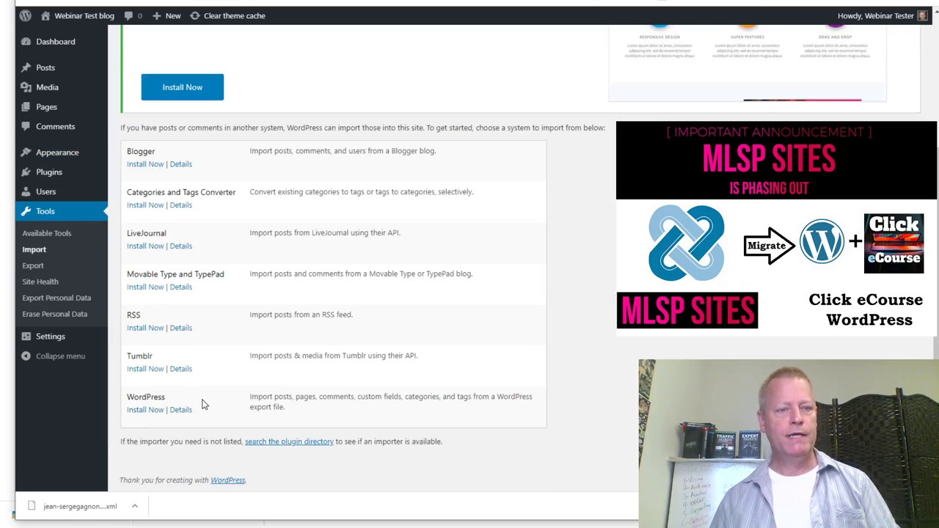
click(144, 409)
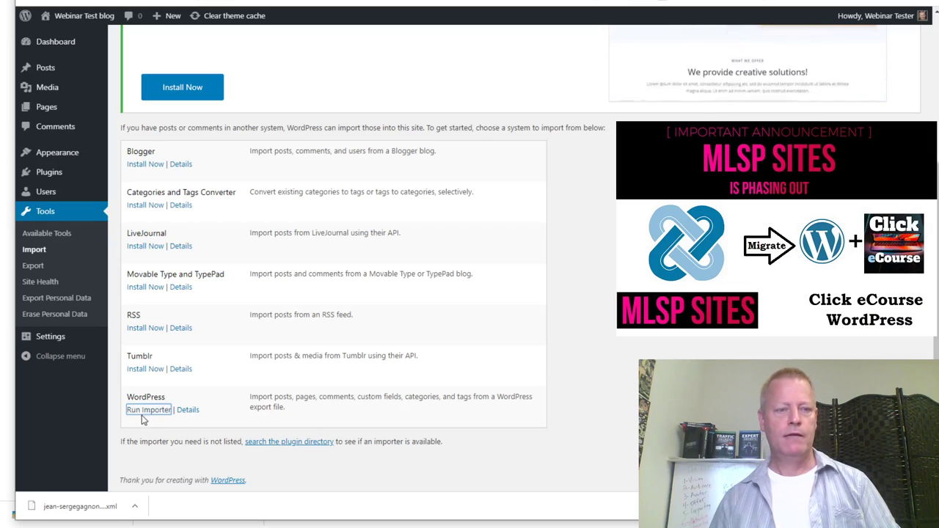
click(146, 412)
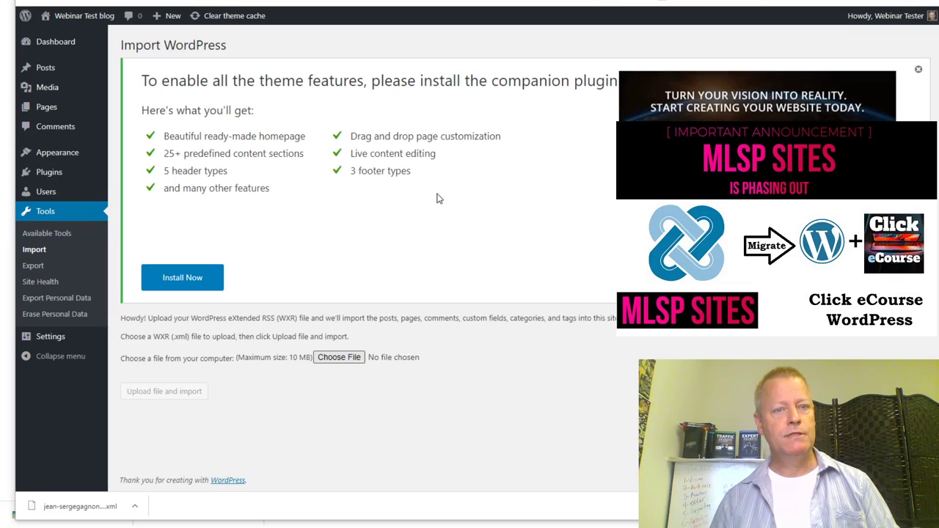
Start choosing the import file and browse to the sites-wp folder inside the backups folder.
click(339, 357)
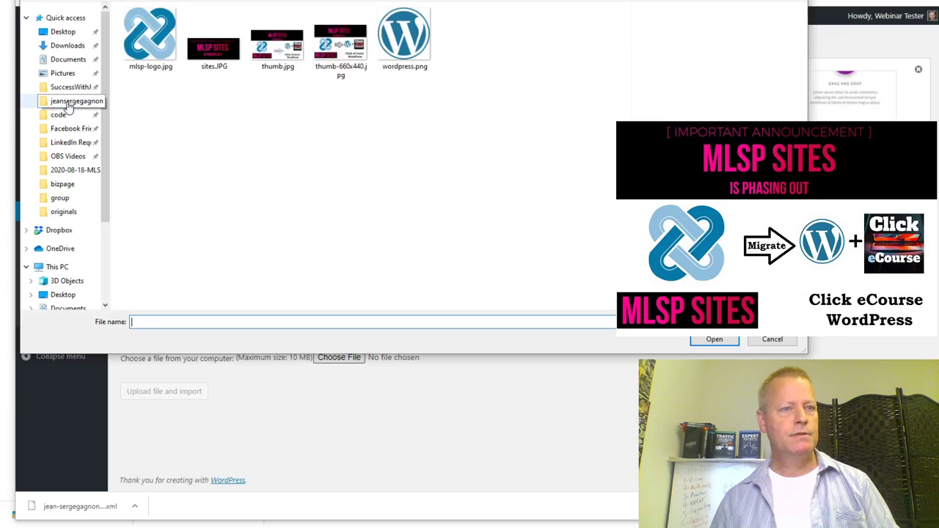
click(71, 86)
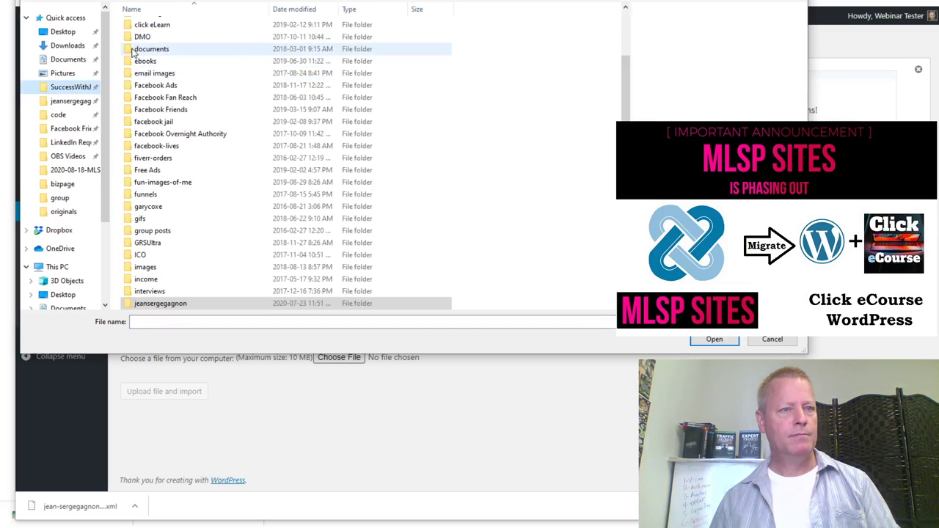
scroll(154, 127, up, 5)
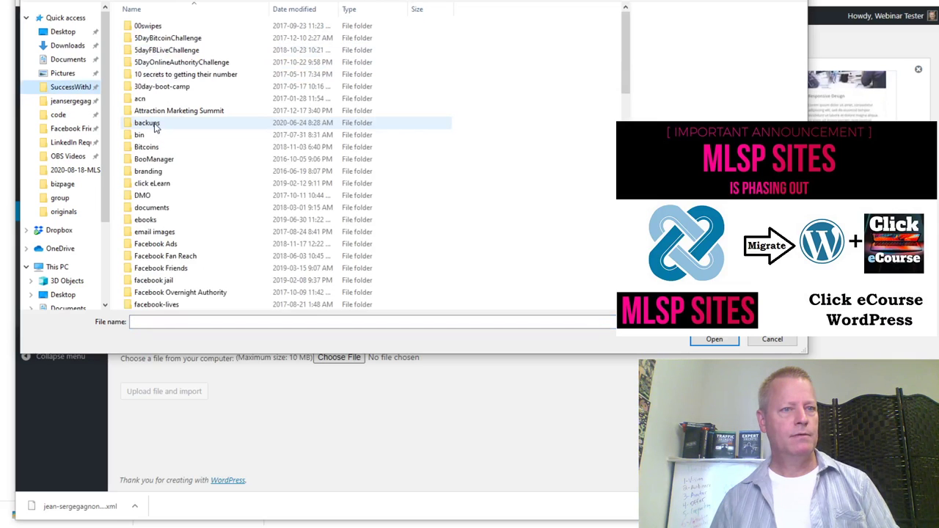
double_click(155, 127)
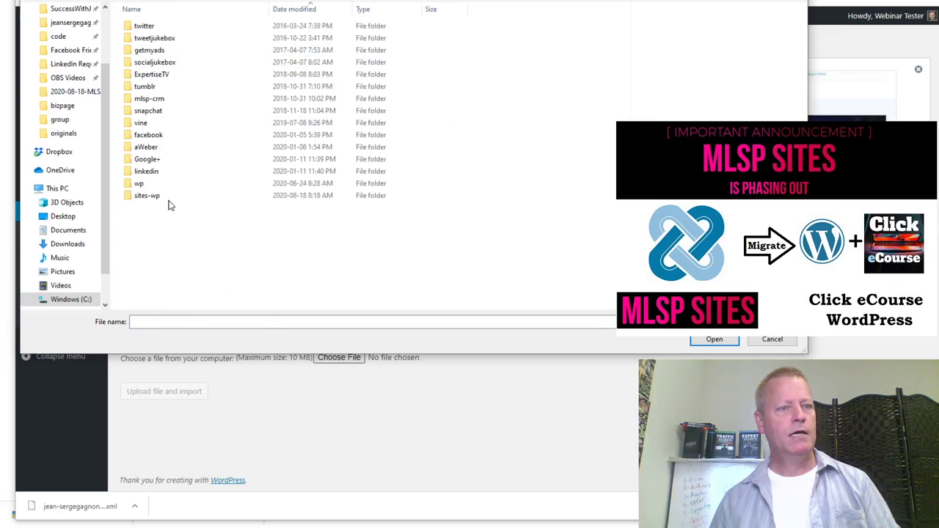
double_click(163, 196)
click(162, 196)
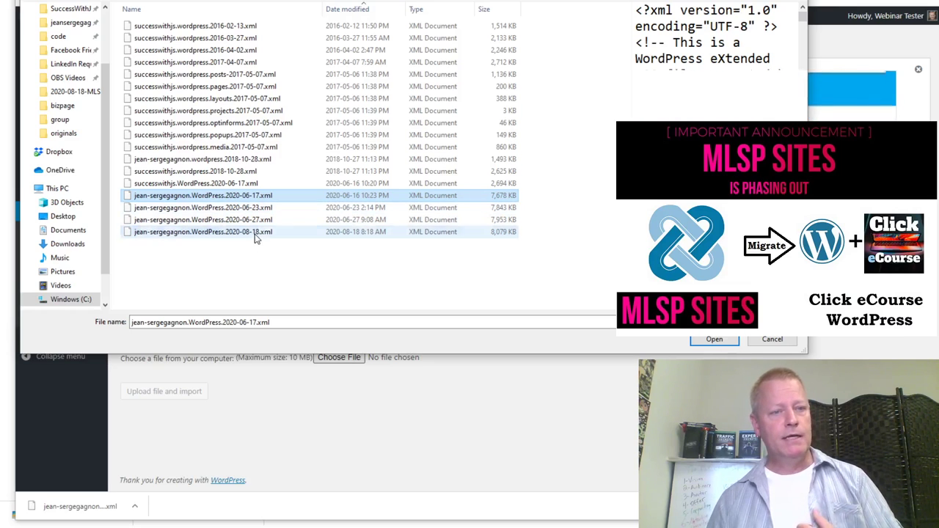
Choose successwithjs.wordpress.2016-02-13.xml as the file to import.
click(256, 231)
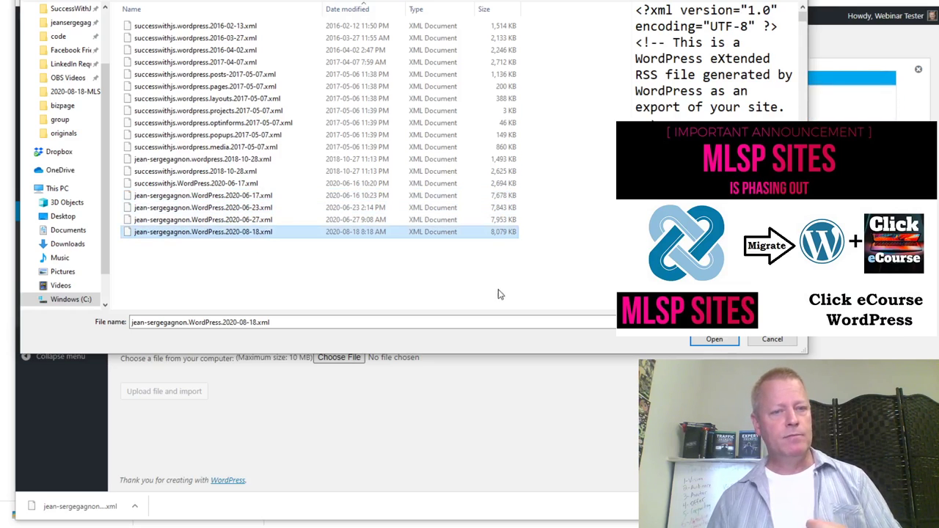
click(714, 341)
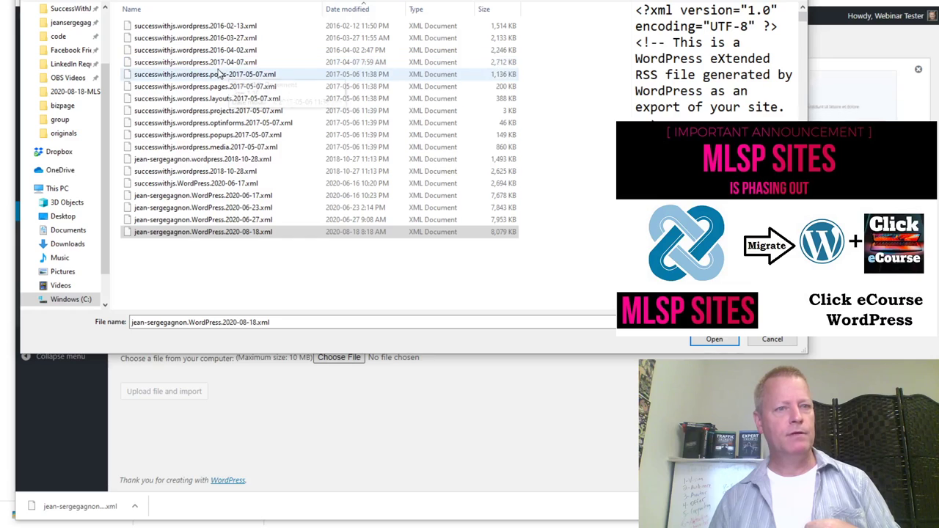
click(231, 27)
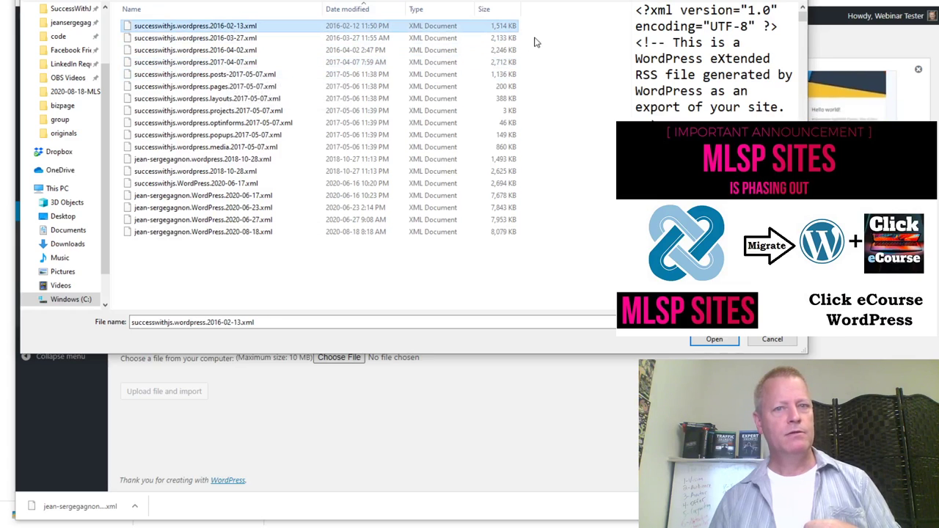
click(714, 342)
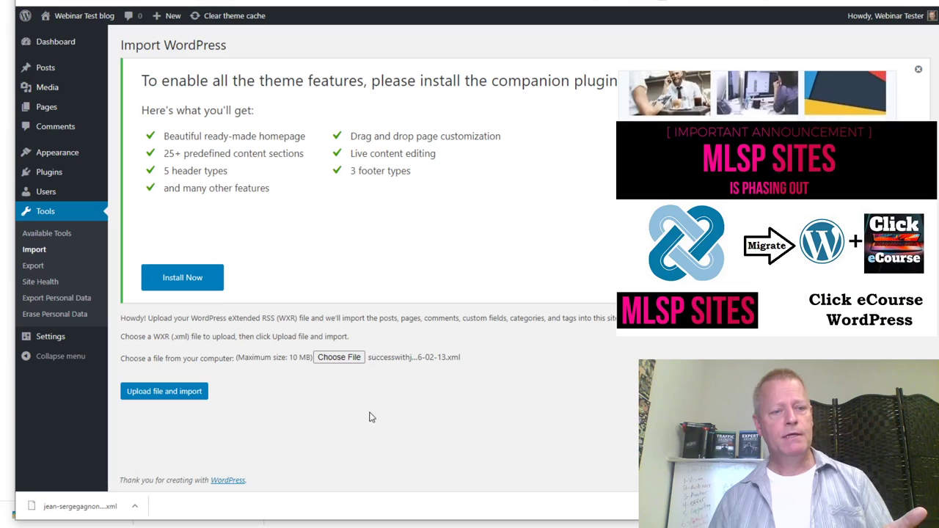
Upload the chosen export file for import and dismiss the companion plugin notice.
click(166, 392)
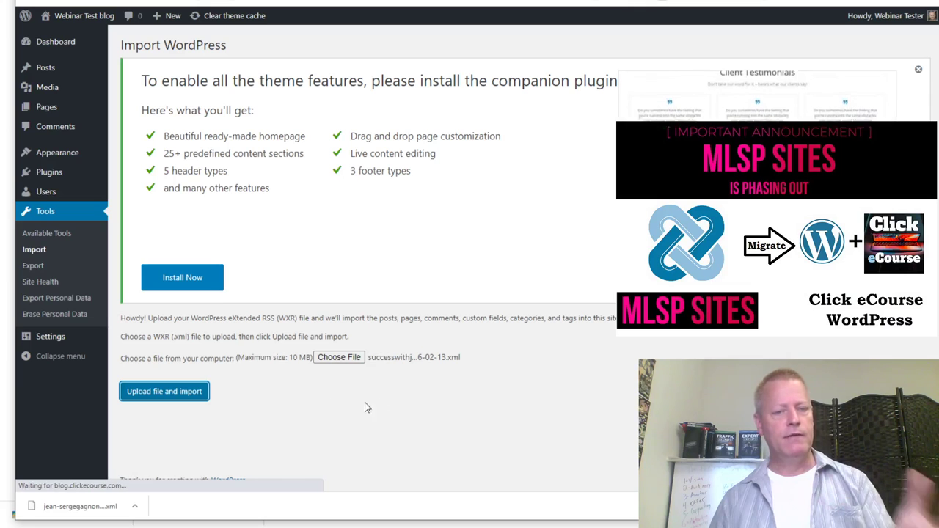
click(917, 69)
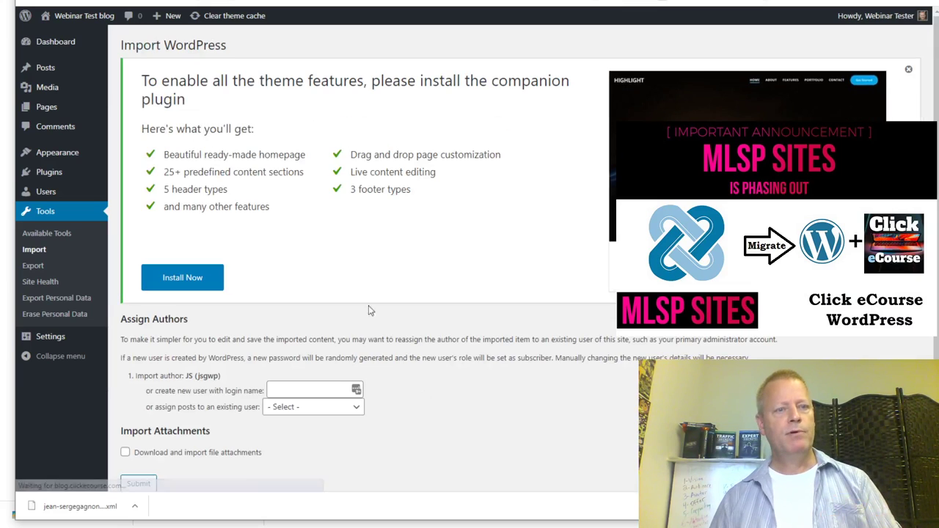
click(908, 71)
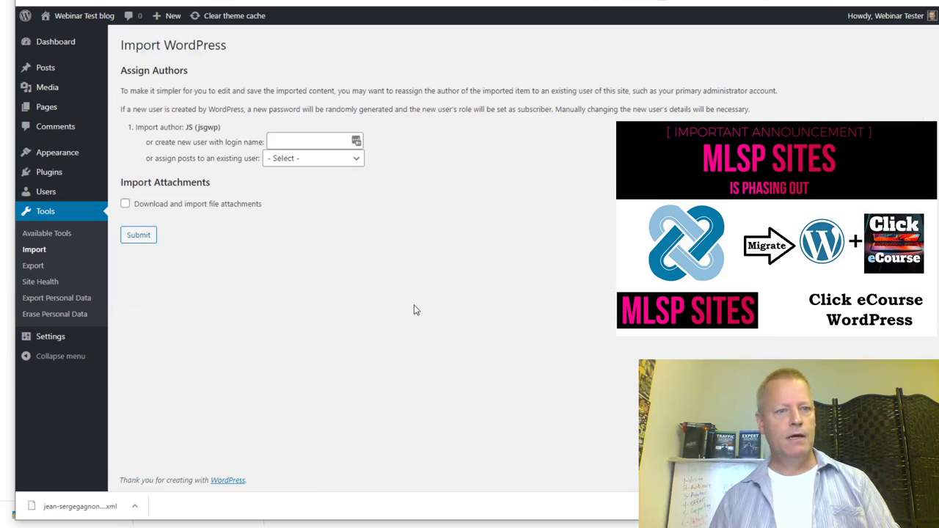
Assign the imported posts to the existing admin user, include downloading of file attachments, and submit the import.
click(126, 204)
click(323, 162)
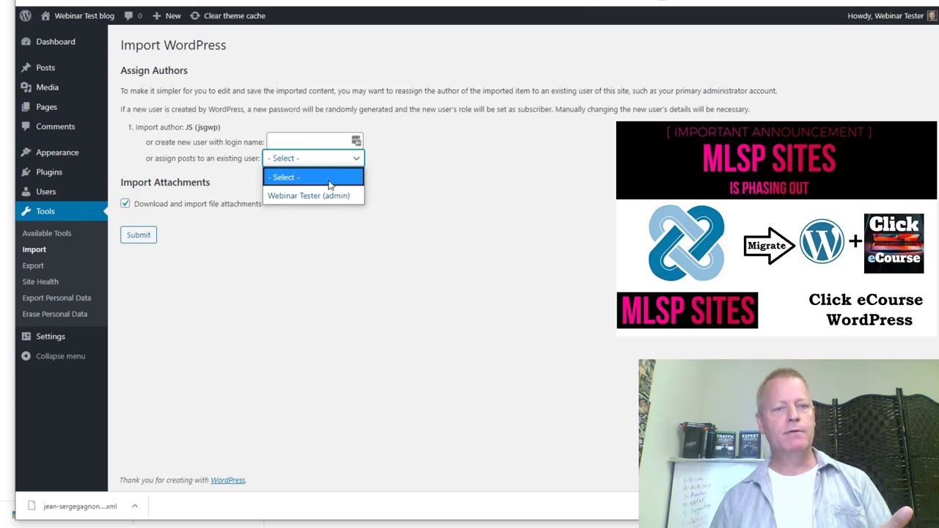
click(316, 195)
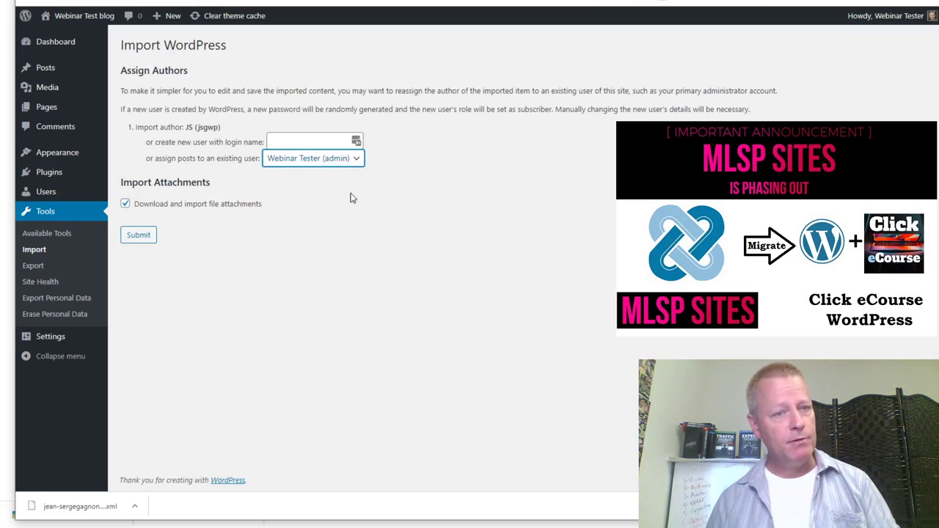
click(139, 235)
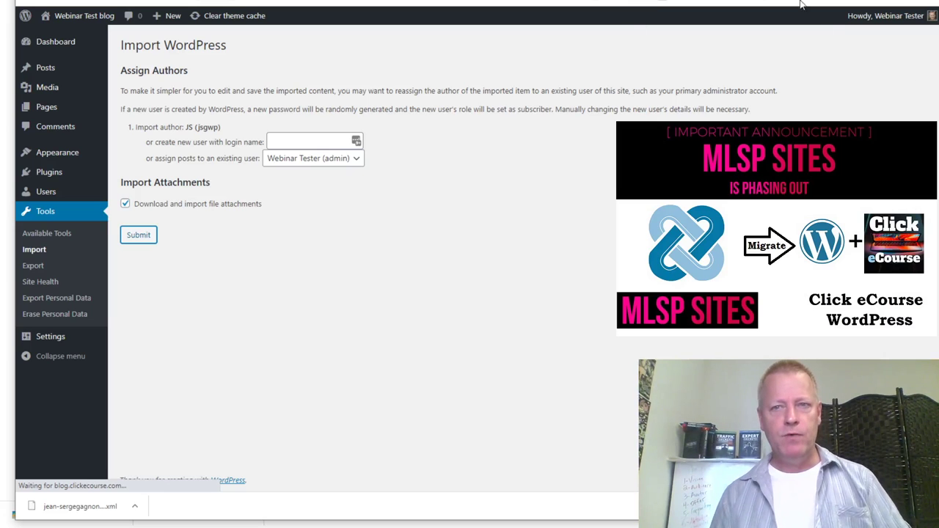
Examine the blog's front page from the header title and buttons down to the post list and sidebar while the import runs.
scroll(608, 250, down, 5)
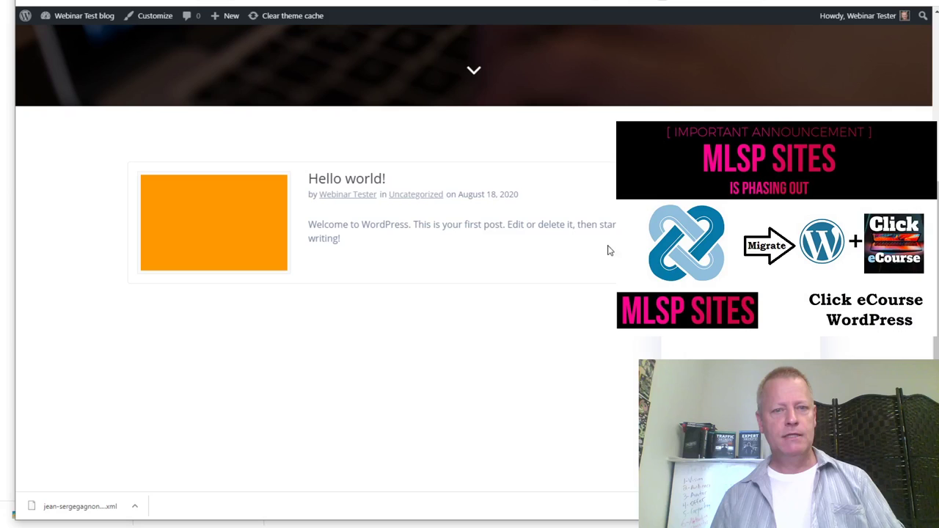
scroll(532, 264, up, 4)
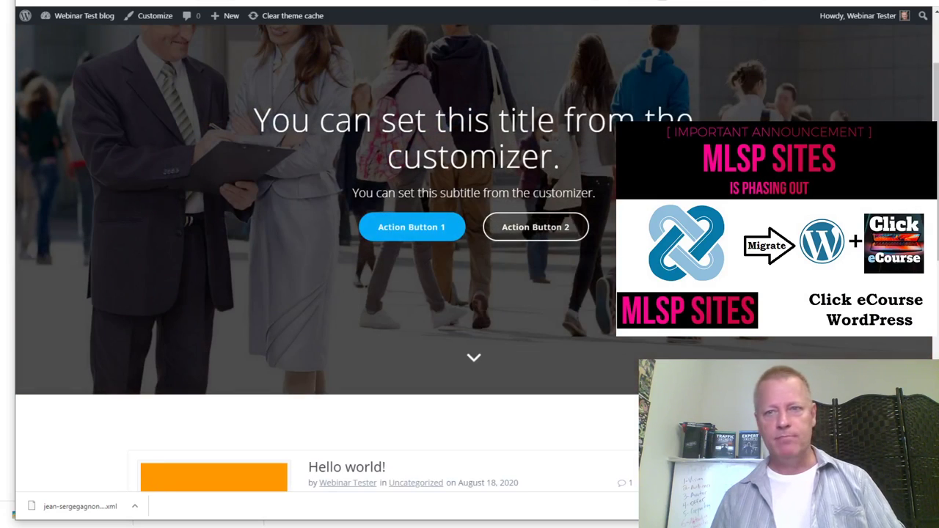
scroll(561, 253, down, 8)
scroll(554, 278, up, 8)
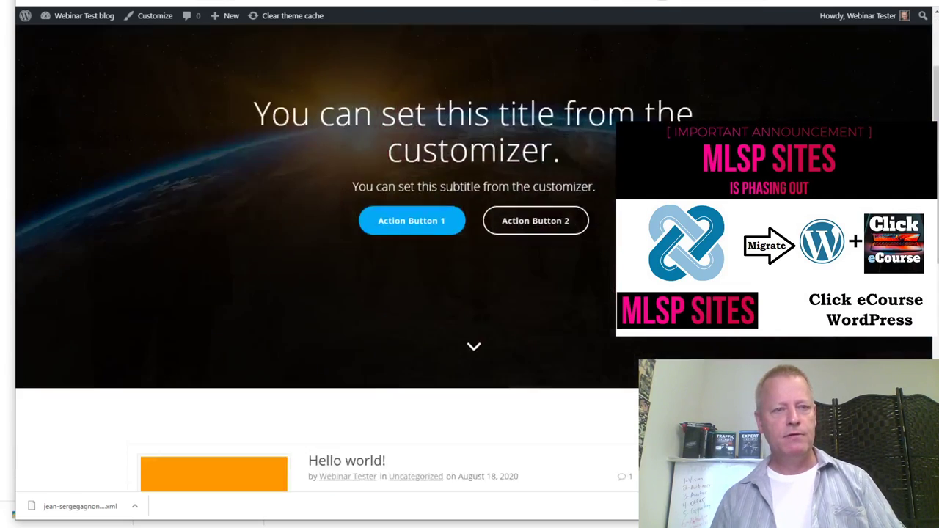
scroll(542, 261, up, 3)
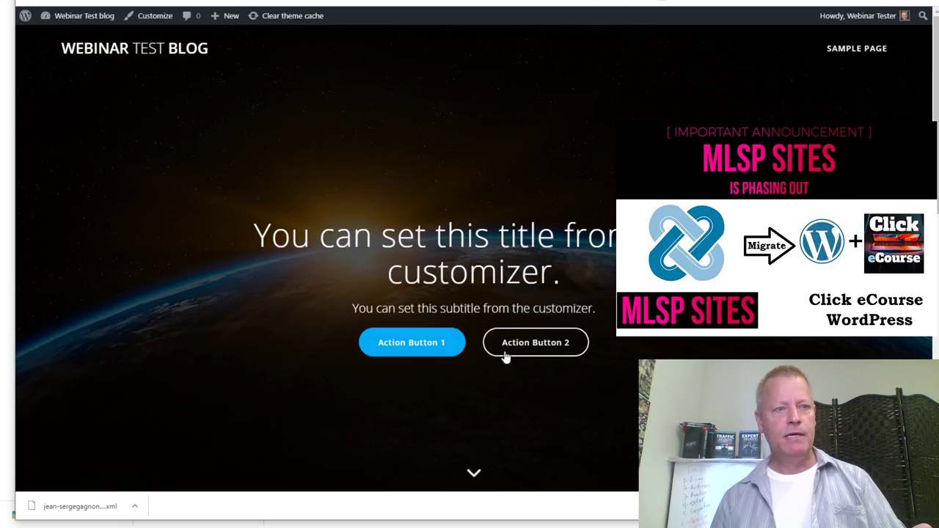
scroll(474, 253, down, 3)
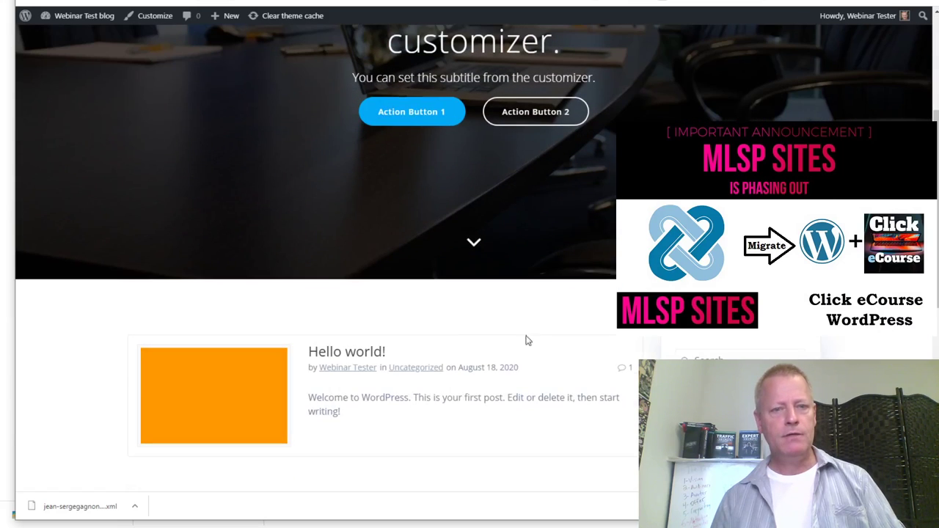
click(475, 253)
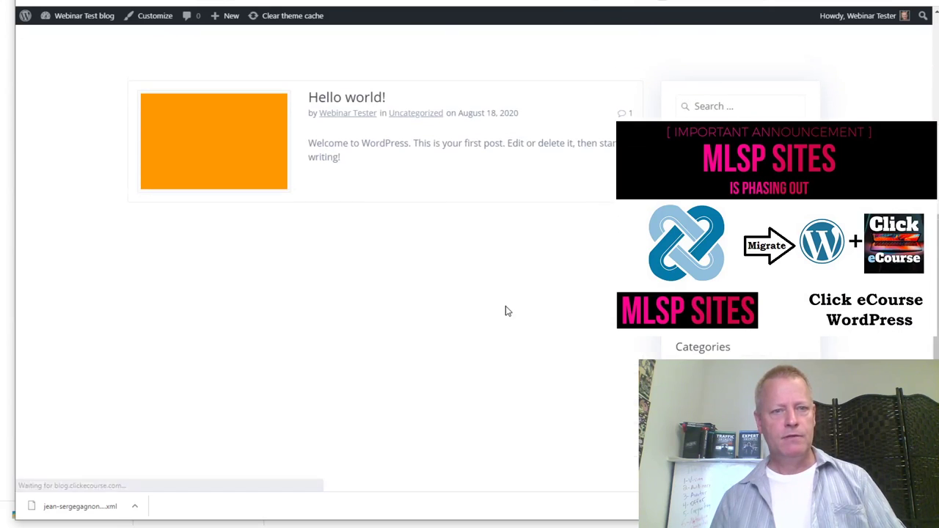
scroll(505, 310, down, 5)
scroll(506, 310, up, 8)
scroll(484, 279, up, 5)
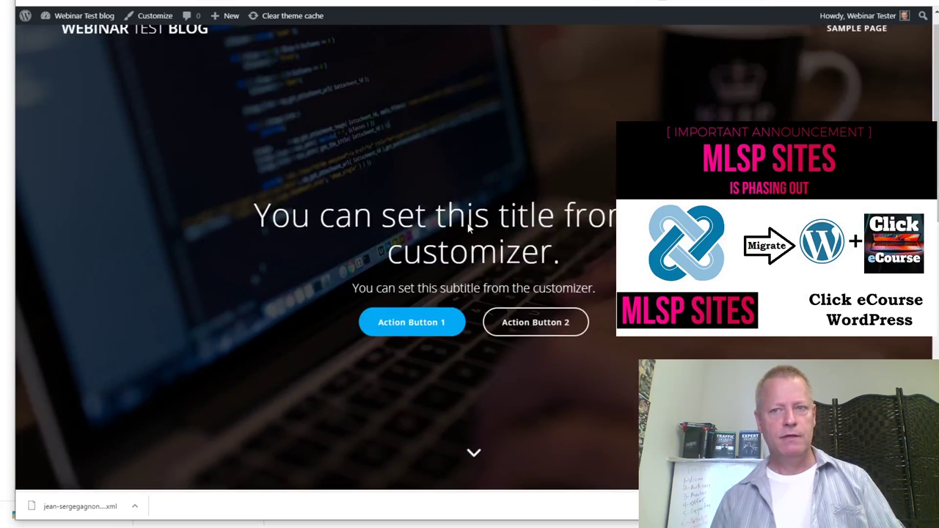
scroll(461, 239, down, 4)
scroll(461, 239, up, 4)
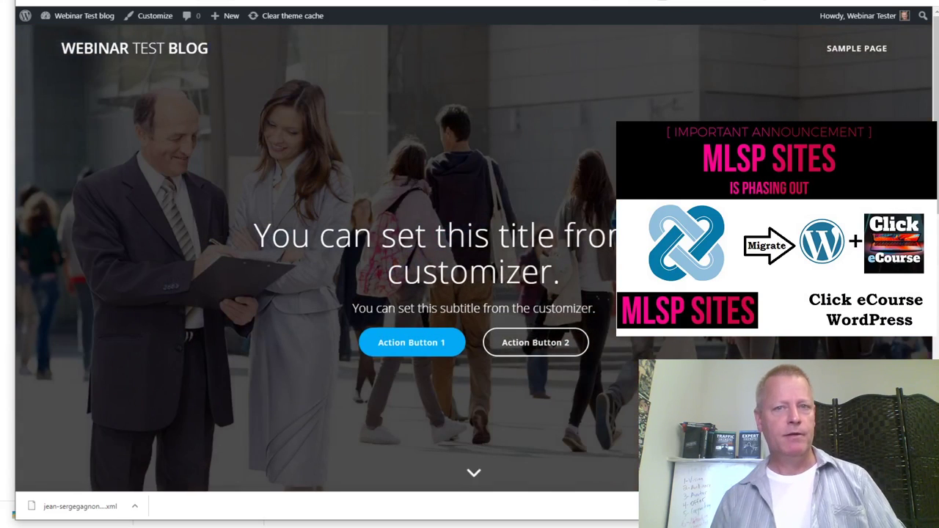
scroll(610, 213, down, 3)
scroll(610, 213, up, 3)
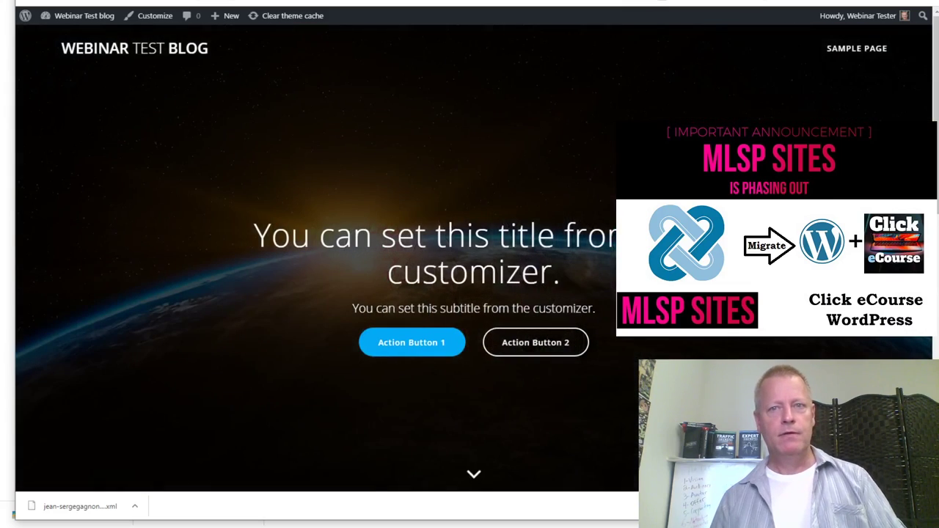
click(654, 14)
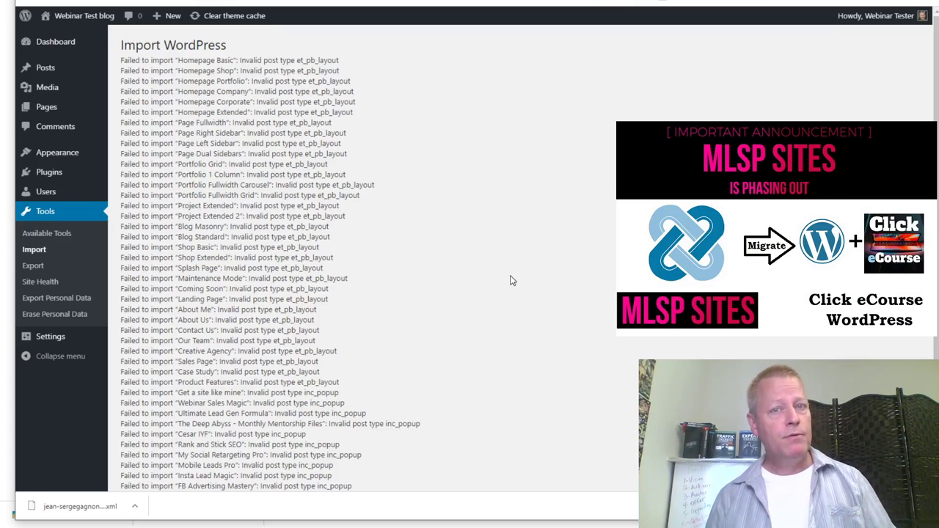
Search Google for "divi theme download" in a new browser tab.
key(ctrl+t)
text(d)
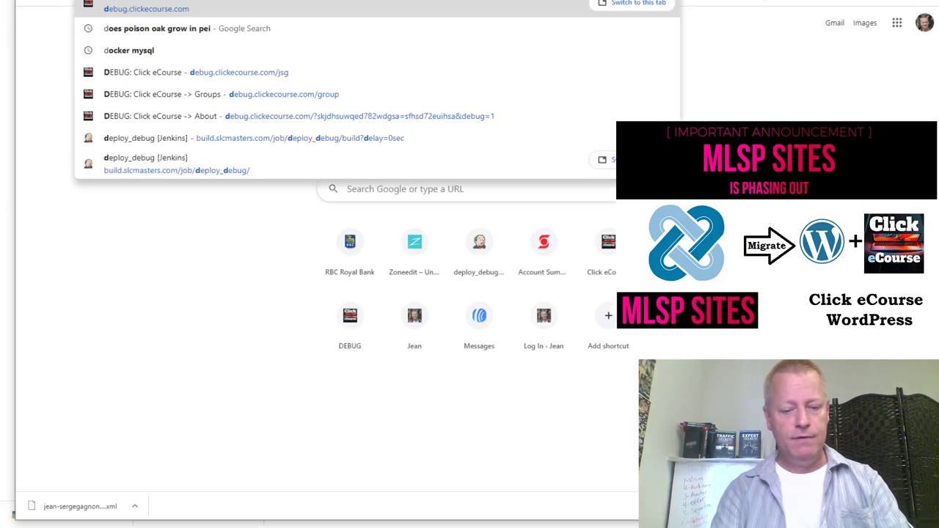
text(ev)
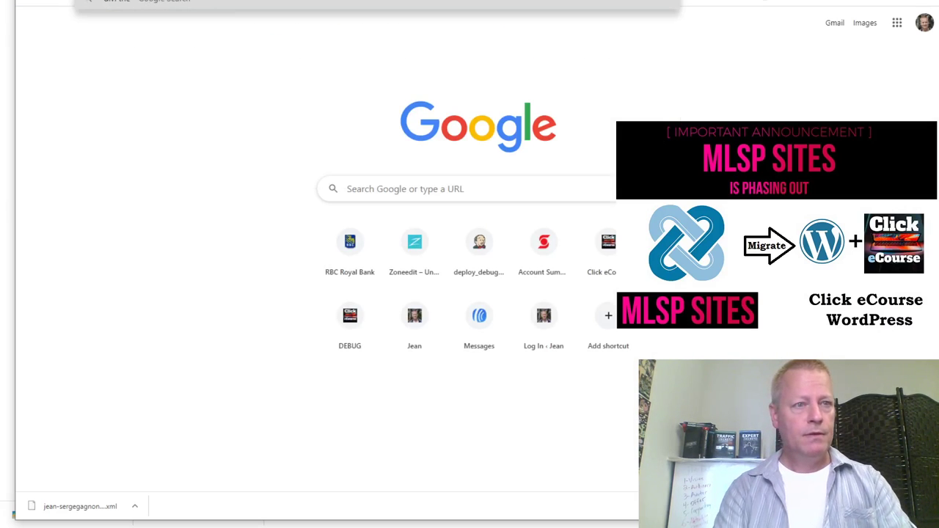
text( divi)
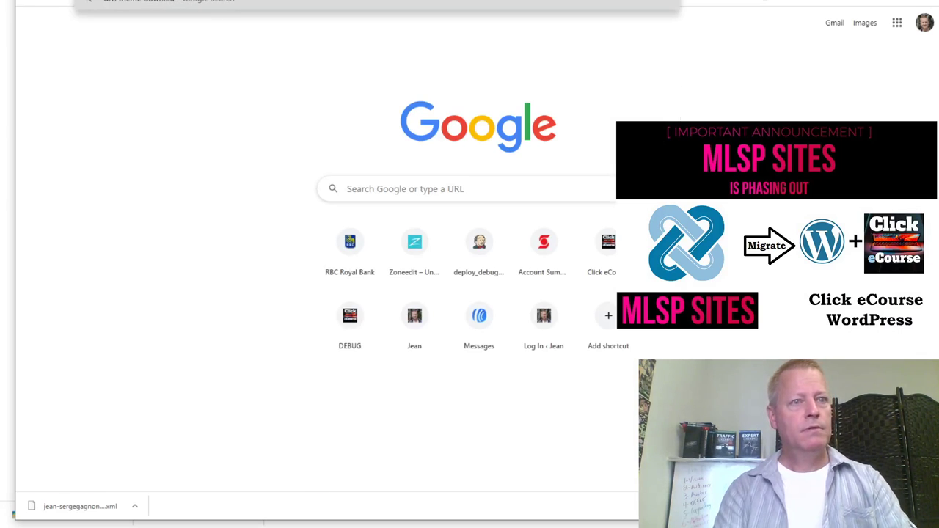
key(Return)
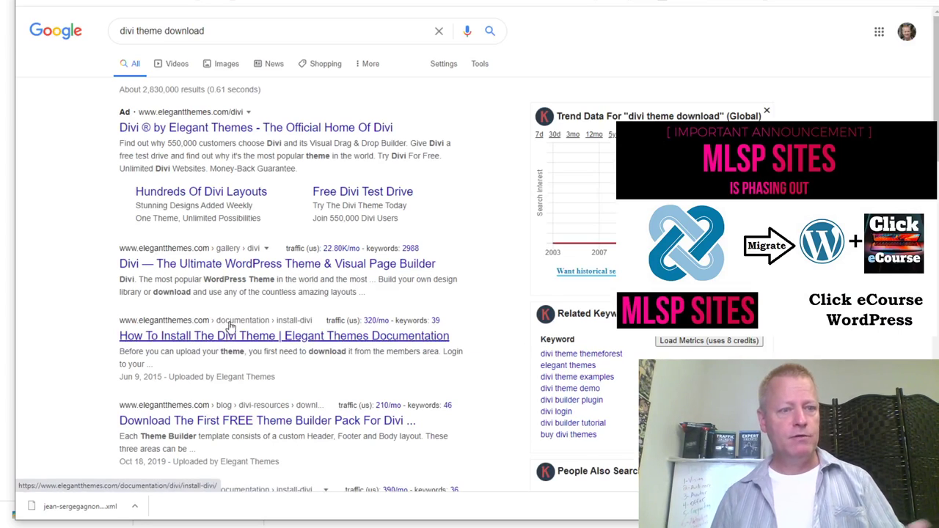
Open the Elegant Themes page for Divi, block its notifications, and examine the yearly and lifetime access plans and customer reviews.
click(229, 268)
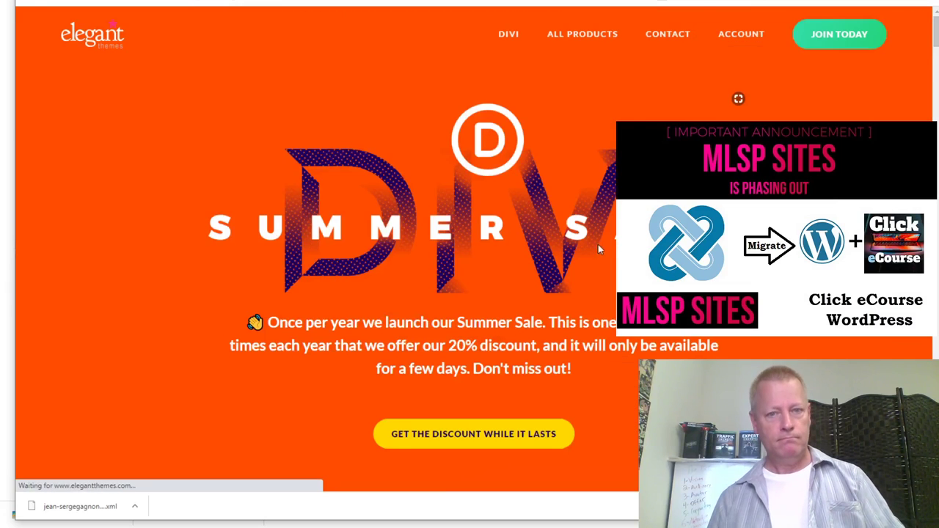
scroll(738, 98, down, 3)
scroll(369, 197, down, 3)
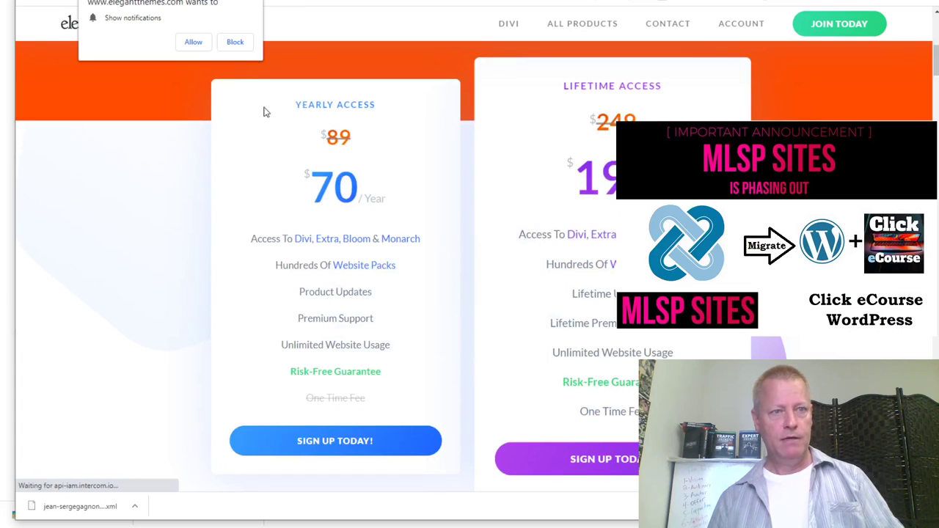
click(234, 41)
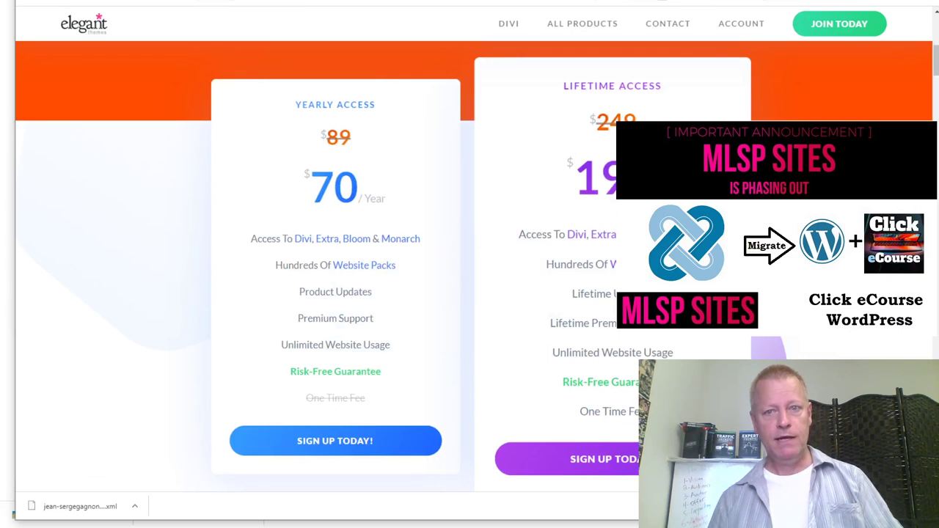
mouse_move(355, 239)
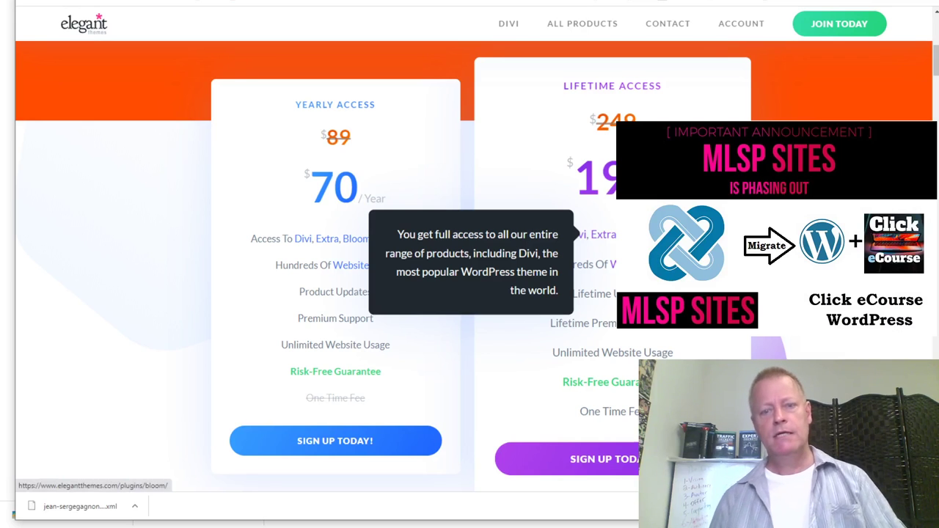
scroll(355, 238, down, 3)
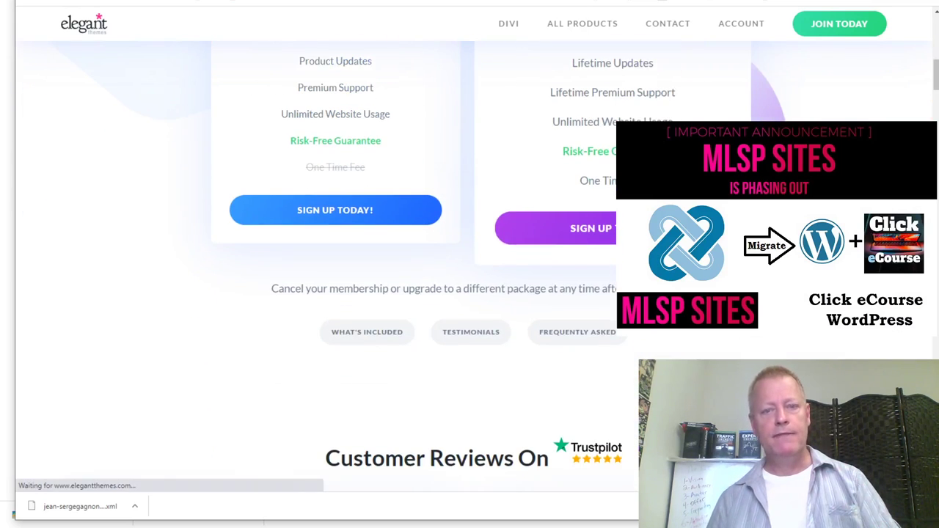
scroll(586, 165, down, 4)
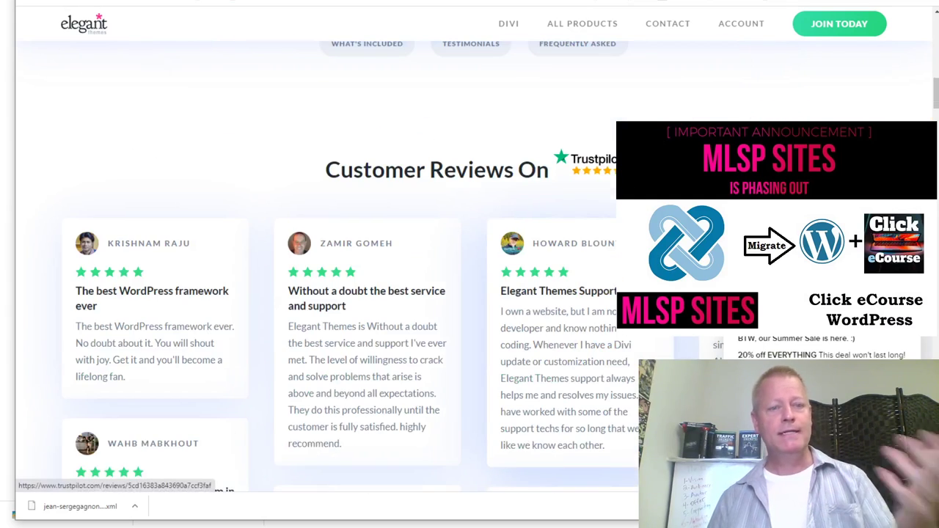
scroll(820, 90, up, 4)
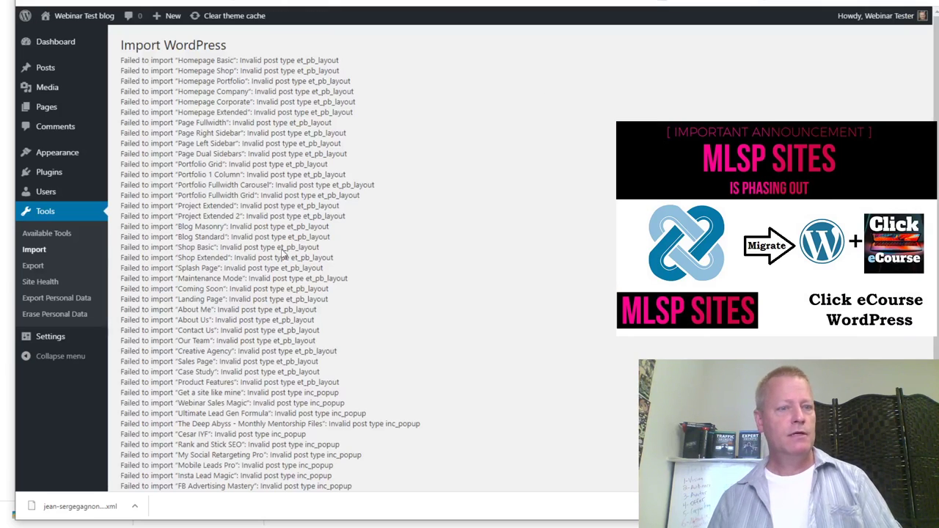
Review the WordPress import report, examining the failed items and their invalid post types through to the end of the list.
drag(127, 150, 323, 249)
click(276, 202)
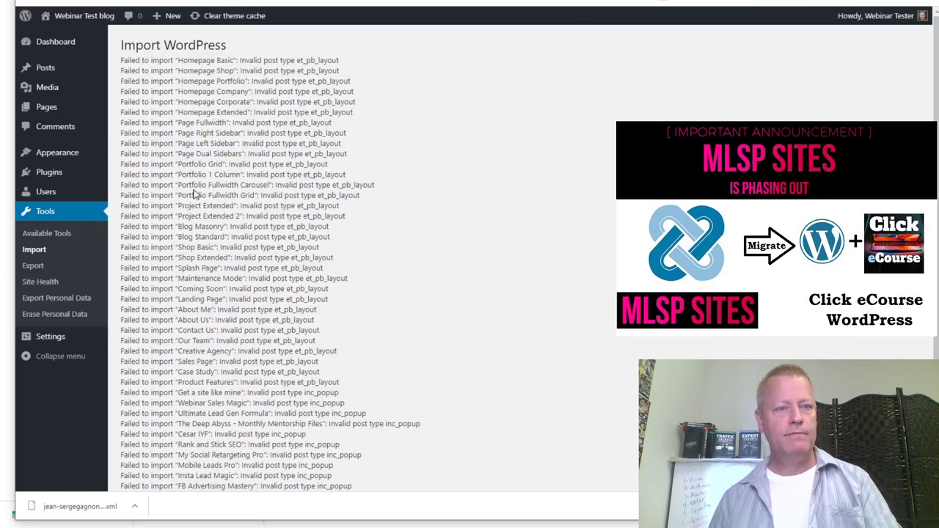
drag(188, 185, 188, 175)
double_click(182, 105)
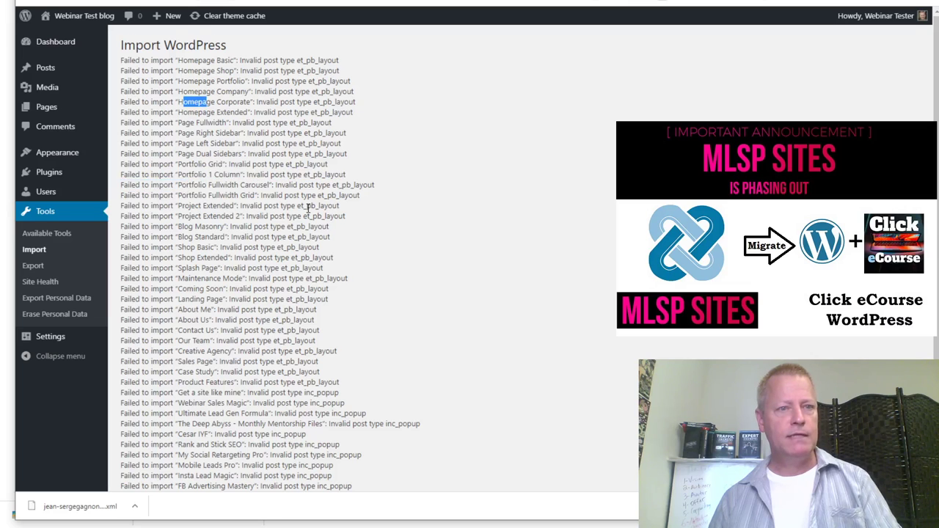
scroll(316, 206, down, 3)
scroll(307, 207, up, 3)
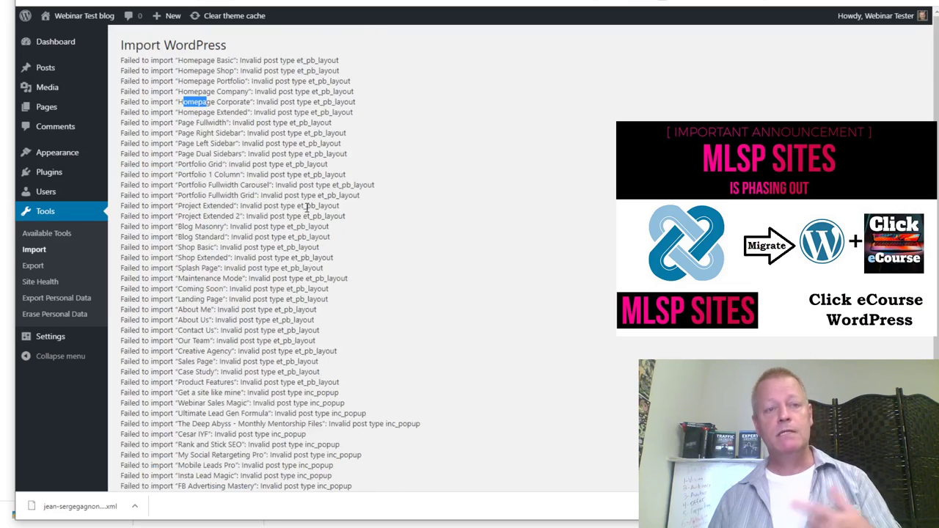
drag(284, 60, 336, 61)
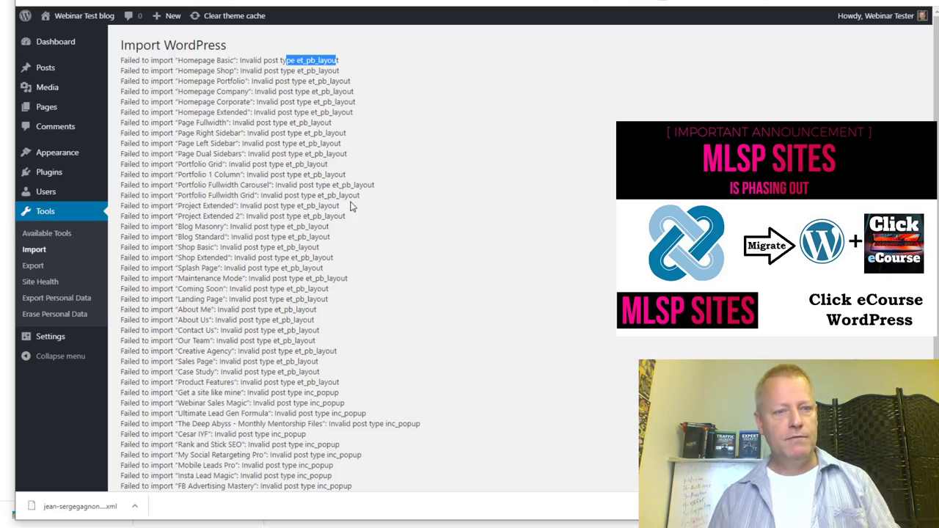
drag(297, 154, 366, 166)
click(284, 208)
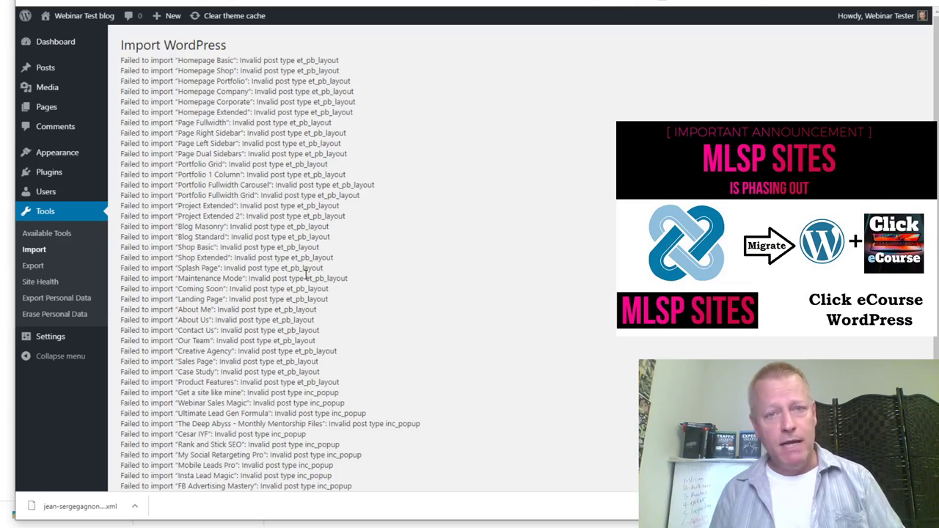
drag(208, 195, 344, 270)
scroll(224, 241, down, 3)
drag(223, 240, 323, 300)
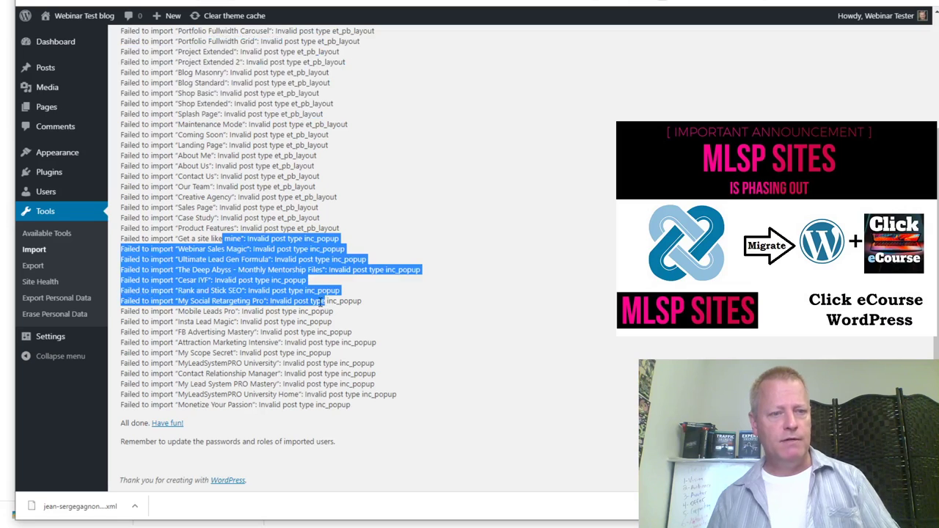
scroll(323, 301, up, 3)
click(279, 268)
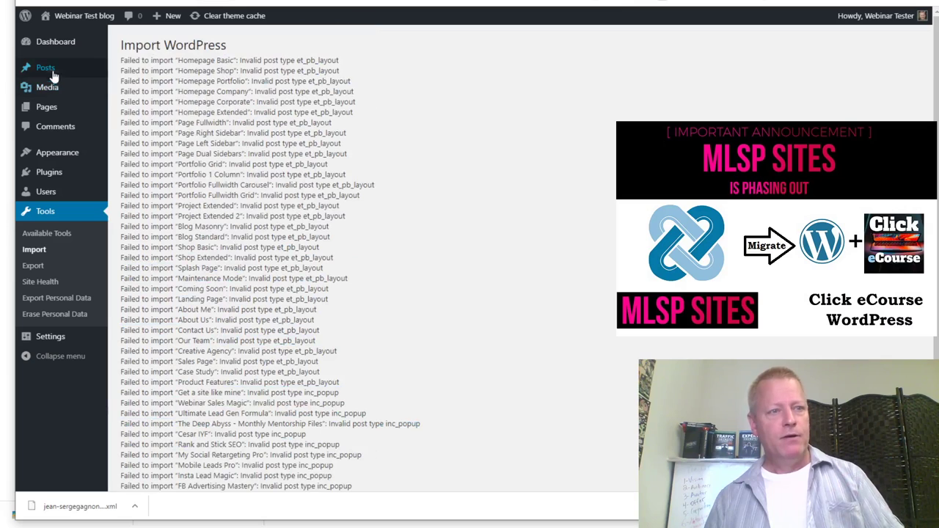
Move the "Hello world!" post to the trash from the posts list and look through the imported posts.
mouse_move(47, 70)
click(135, 71)
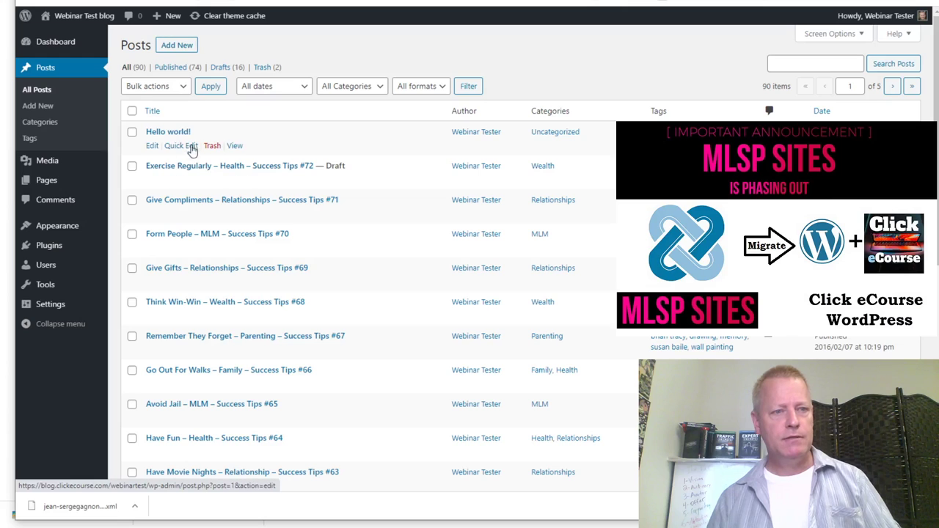
click(212, 145)
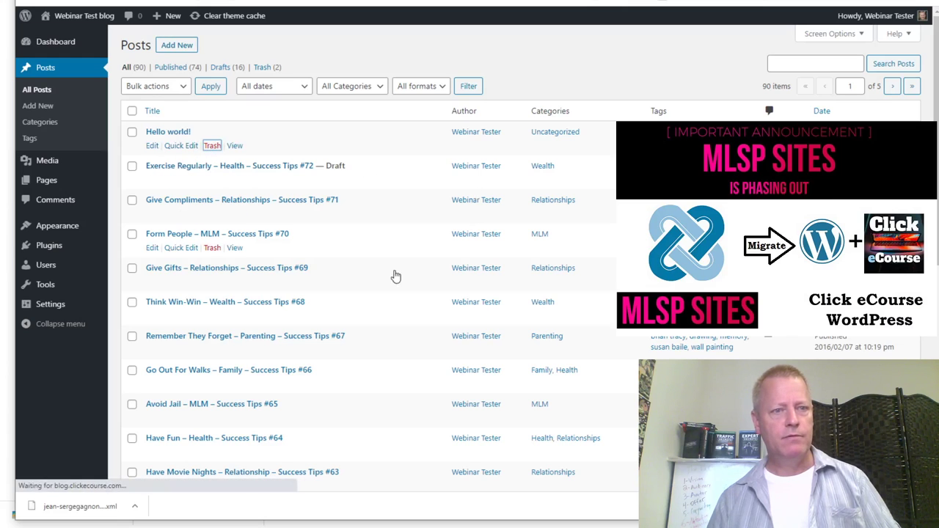
scroll(410, 211, down, 6)
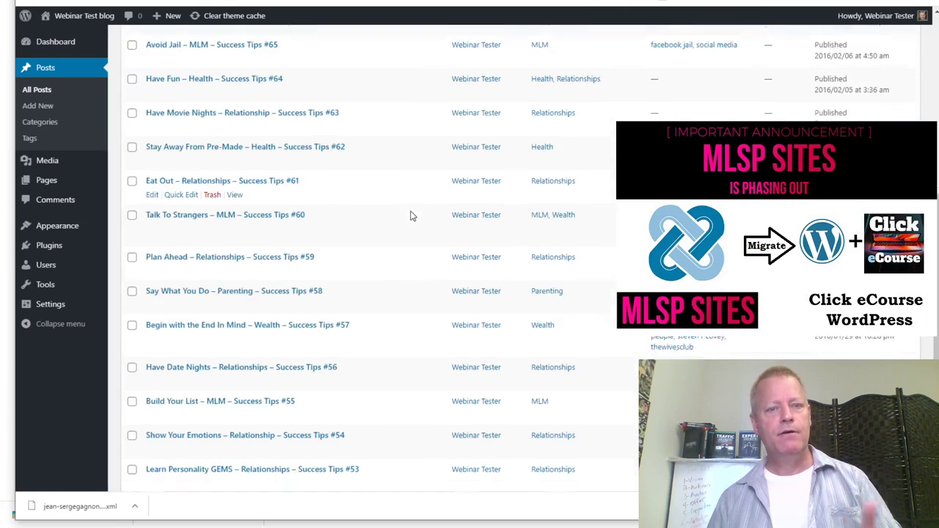
scroll(411, 211, up, 7)
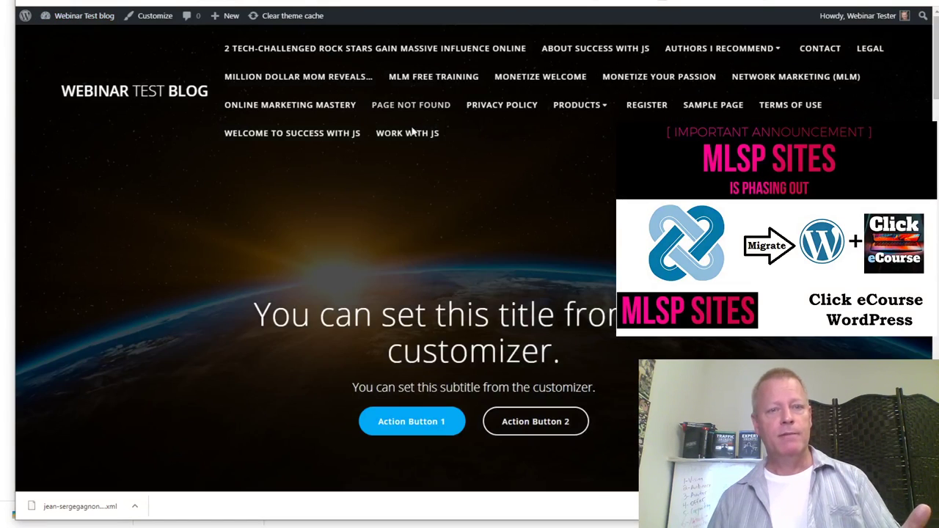
Look through the blog's front page in the Highlight theme, examining the imported posts' featured images and excerpts down to the page numbers.
scroll(408, 117, down, 7)
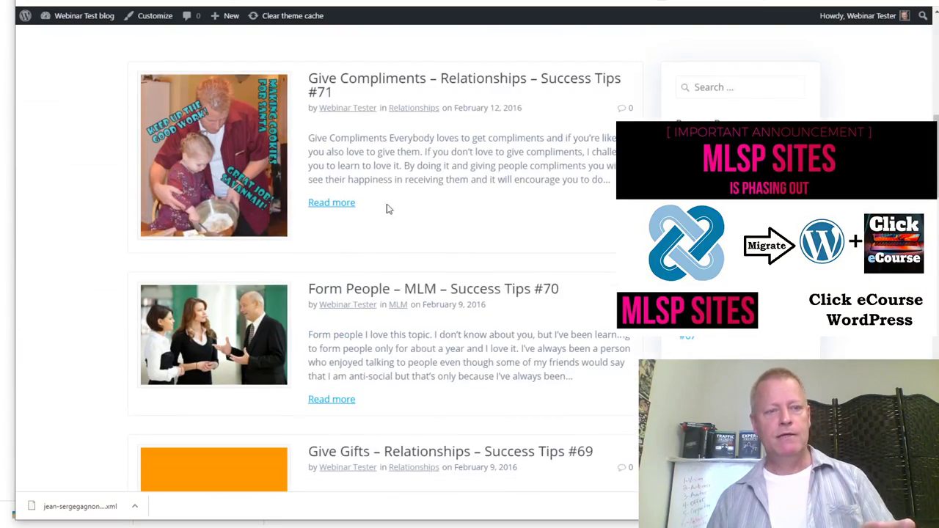
scroll(379, 217, down, 8)
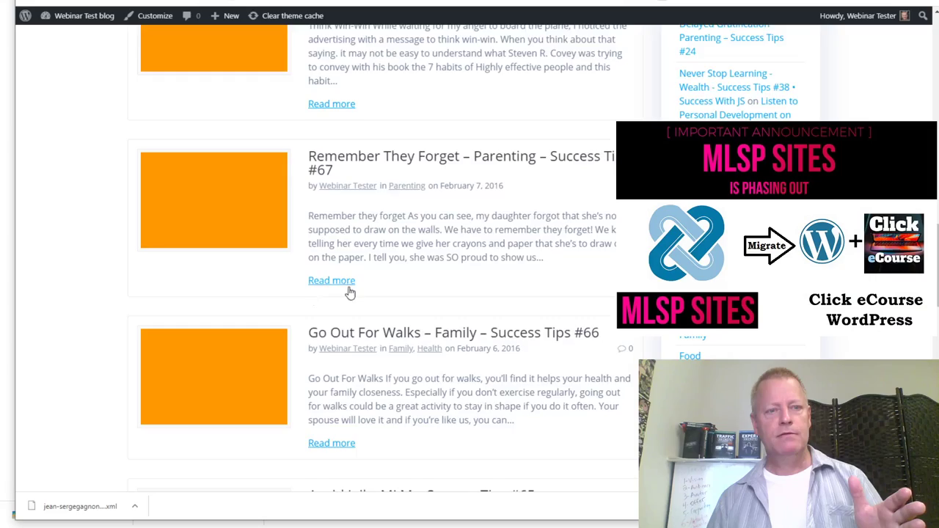
scroll(349, 293, down, 10)
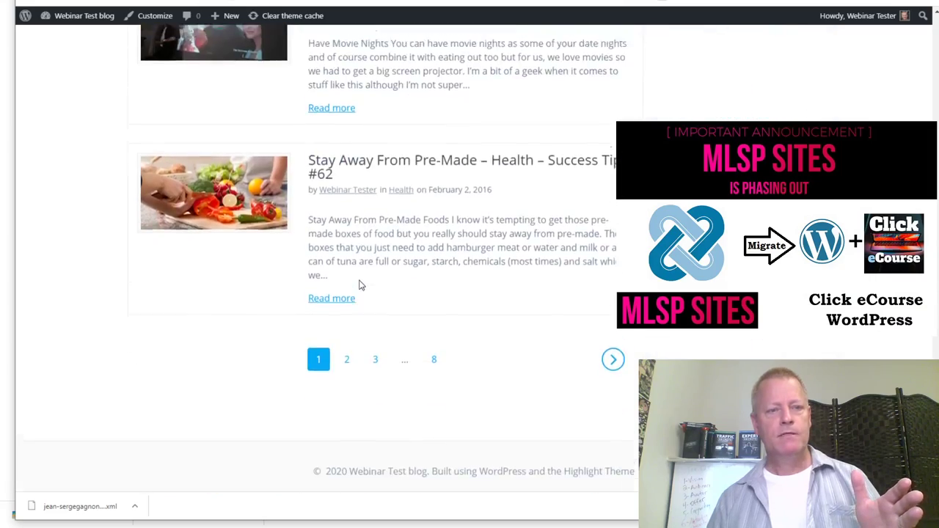
scroll(352, 242, up, 5)
scroll(419, 215, up, 7)
scroll(408, 233, up, 10)
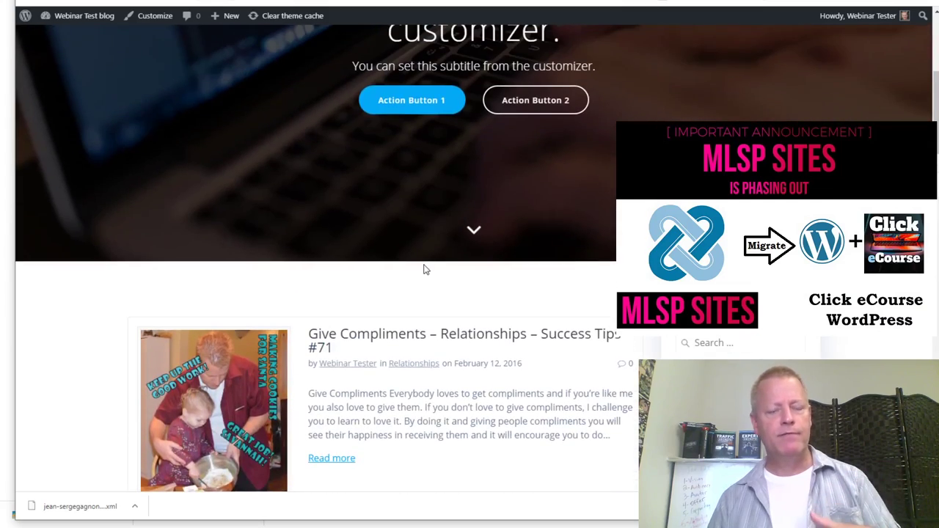
scroll(488, 316, down, 4)
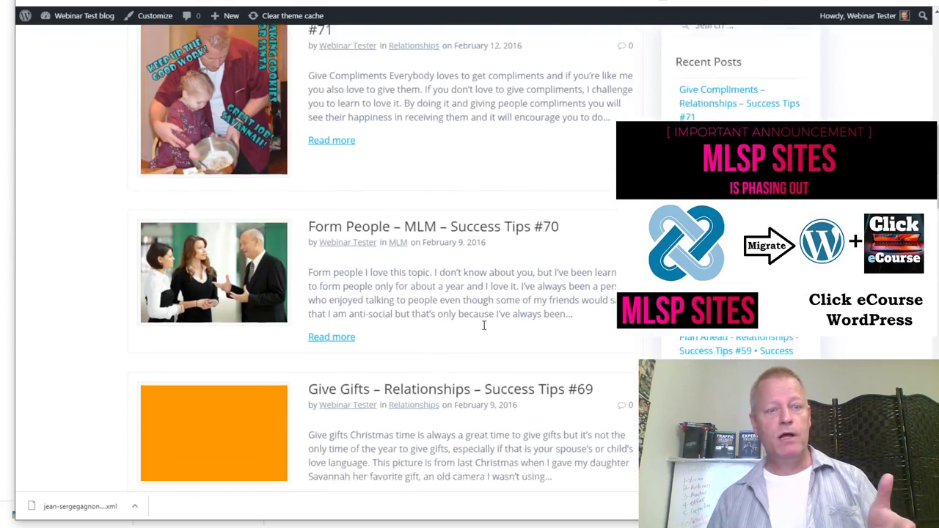
scroll(483, 325, down, 2)
scroll(482, 323, down, 5)
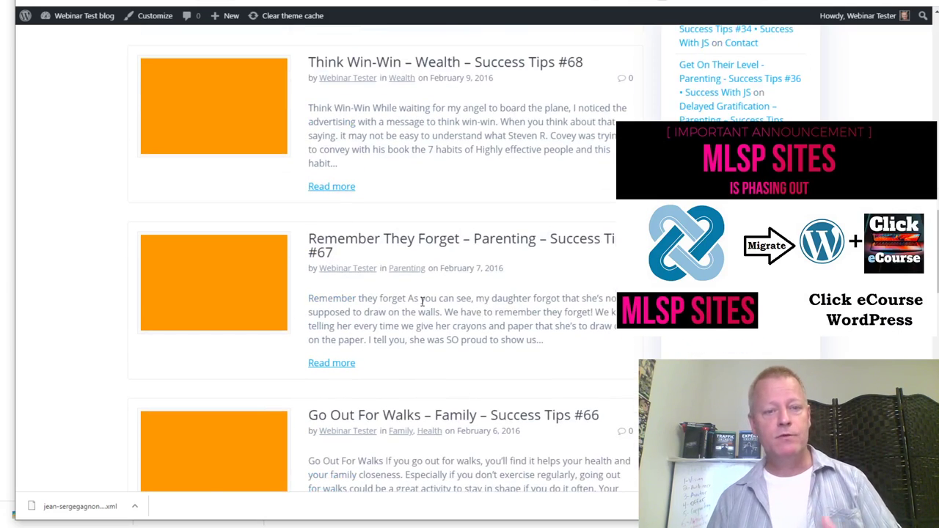
scroll(422, 301, up, 10)
scroll(533, 38, up, 4)
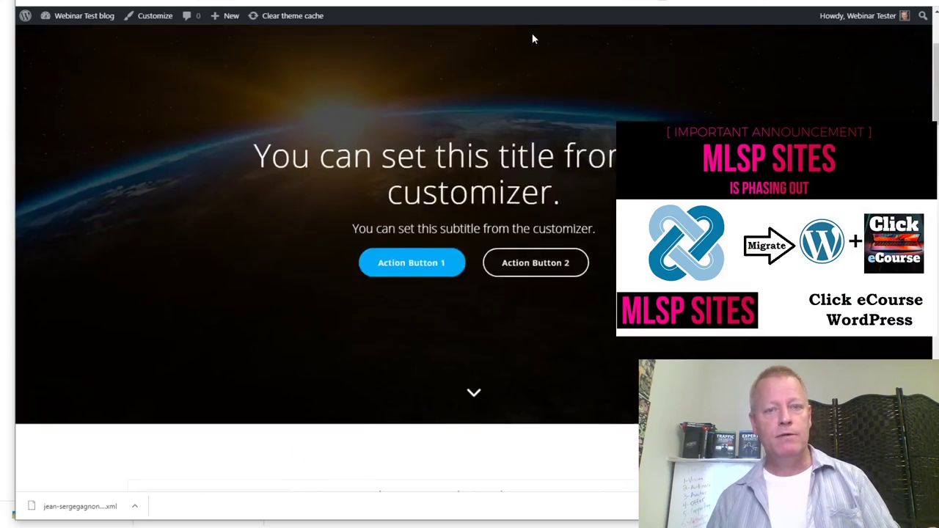
scroll(533, 39, up, 2)
Return to the site's admin area, go to the installed themes and start a live preview of Twenty Seventeen.
key(ctrl+Tab)
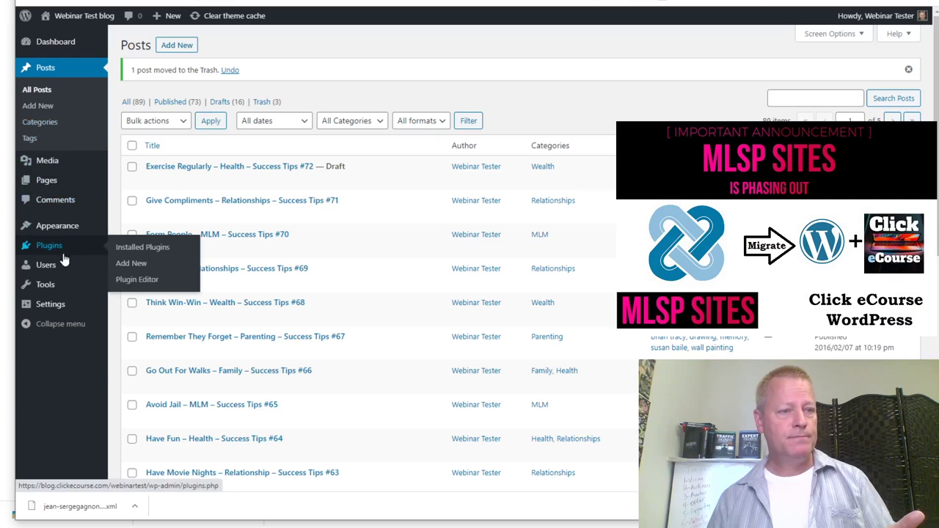
mouse_move(81, 228)
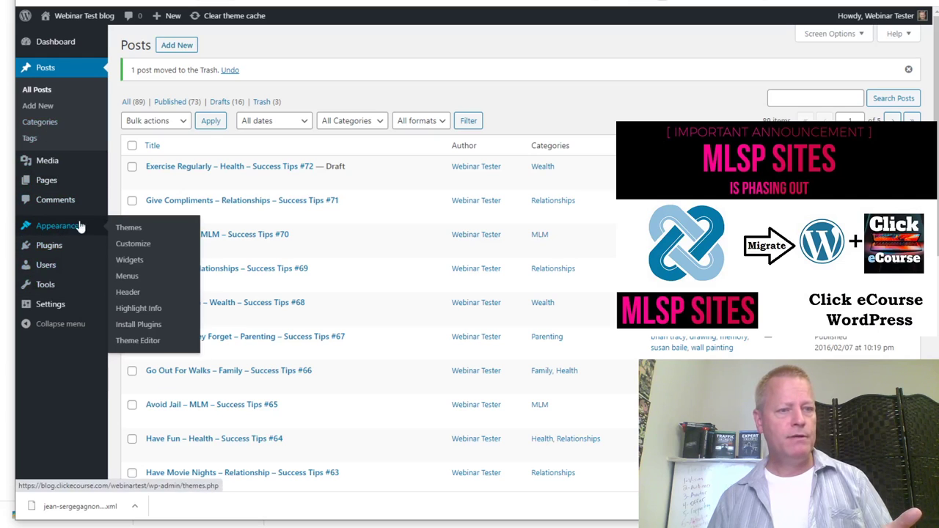
click(128, 232)
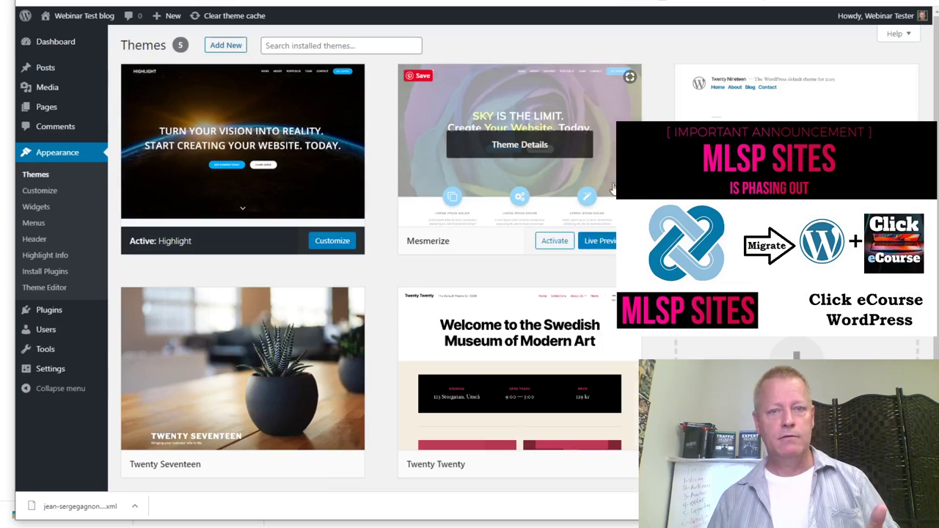
scroll(778, 96, down, 1)
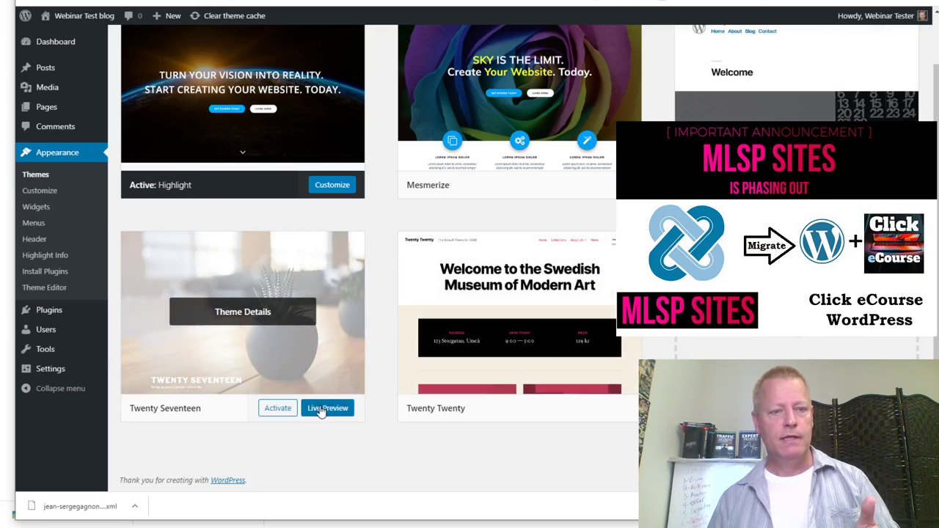
click(506, 336)
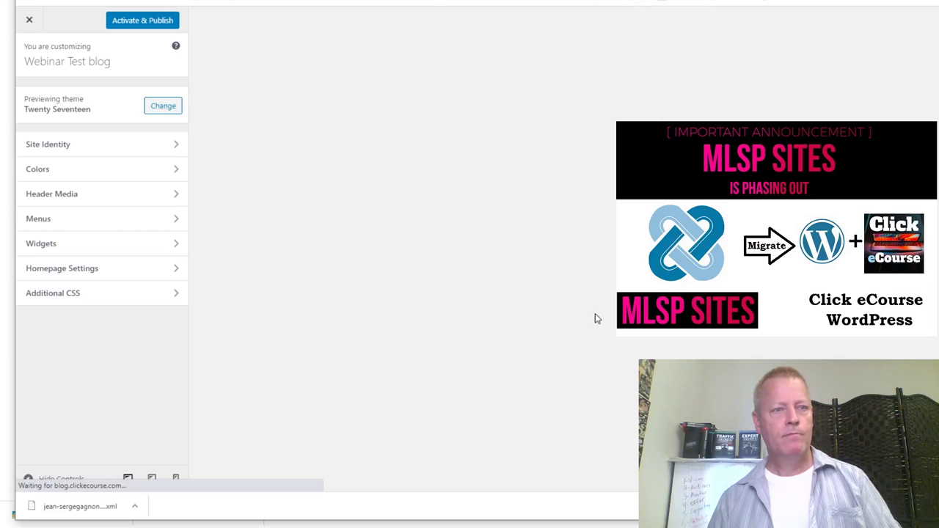
Examine how the header, sidebar and imported video posts look in the Twenty Seventeen preview, through to the end of the page.
scroll(538, 308, down, 10)
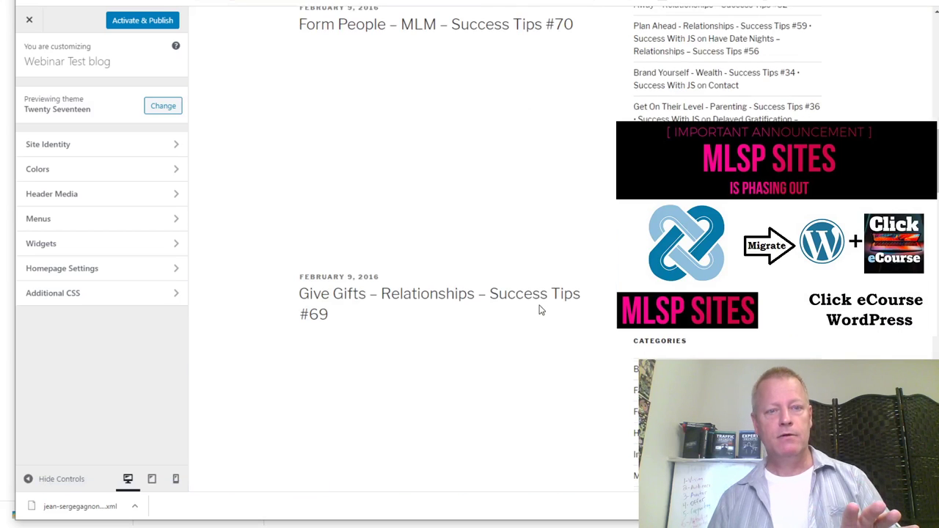
scroll(538, 310, down, 2)
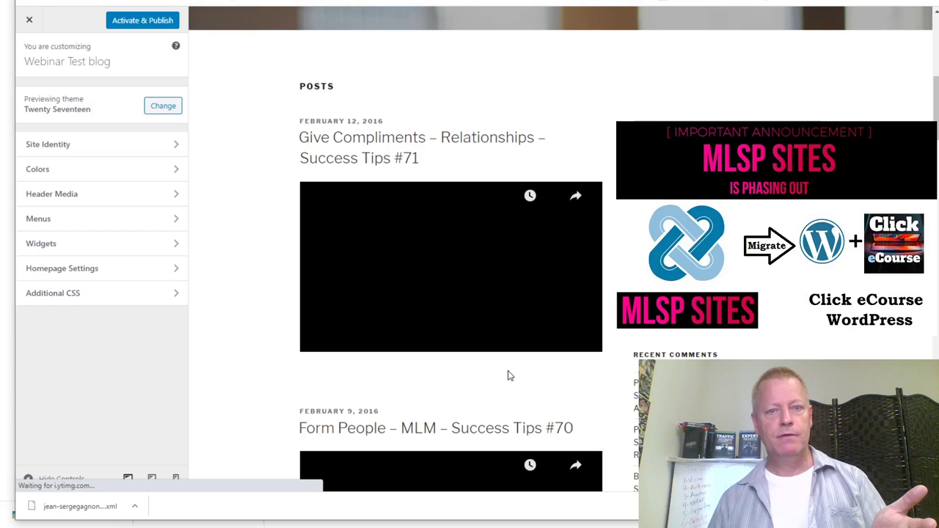
scroll(510, 375, down, 5)
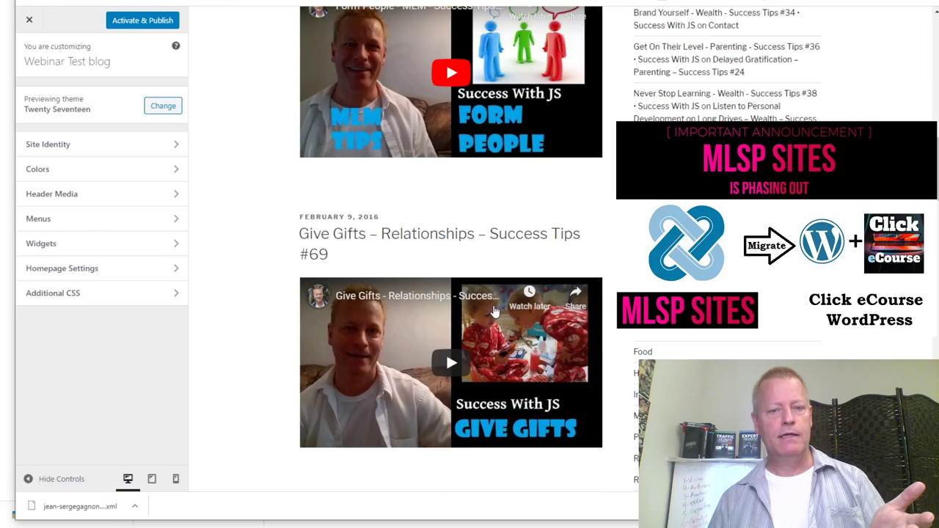
scroll(484, 322, up, 10)
scroll(478, 329, down, 10)
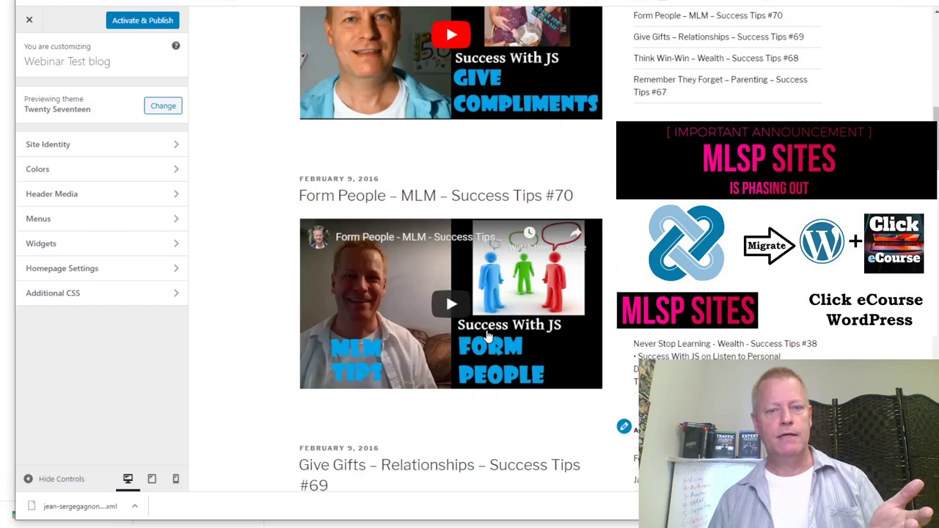
scroll(489, 334, down, 15)
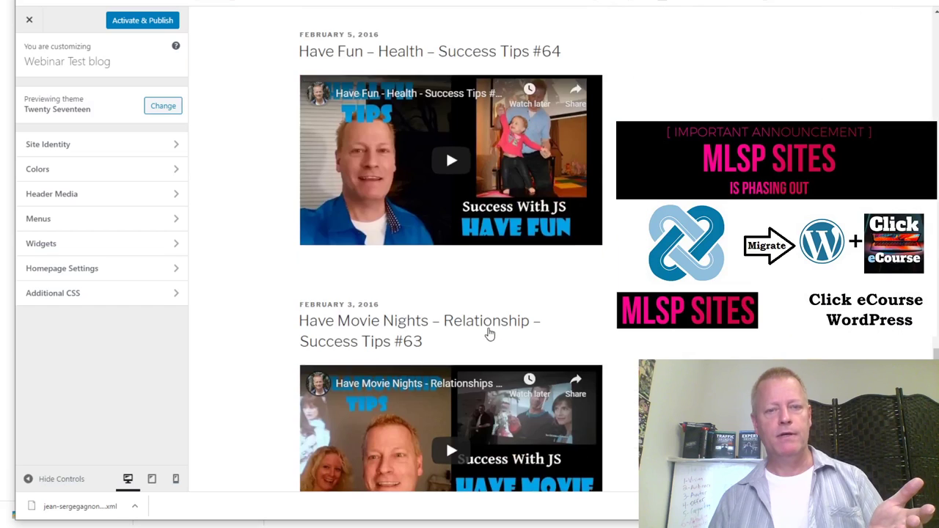
scroll(489, 334, up, 15)
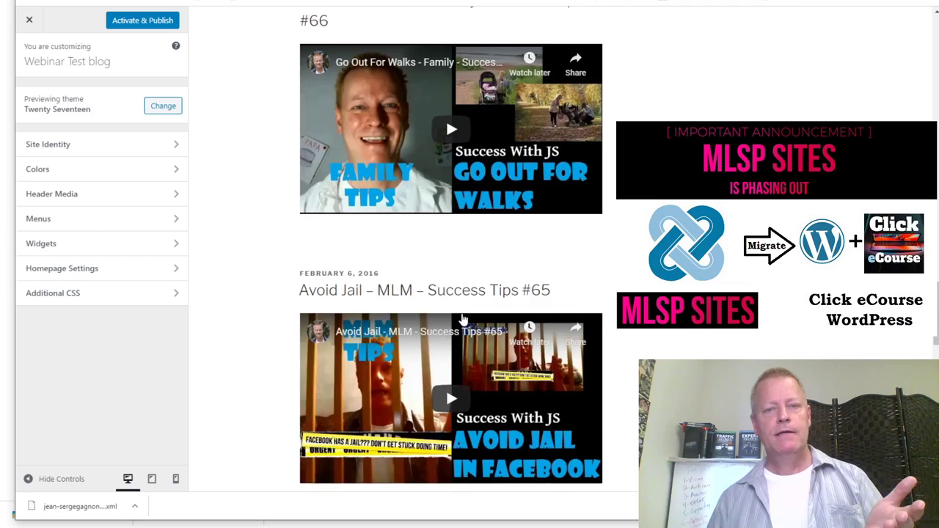
scroll(460, 318, up, 10)
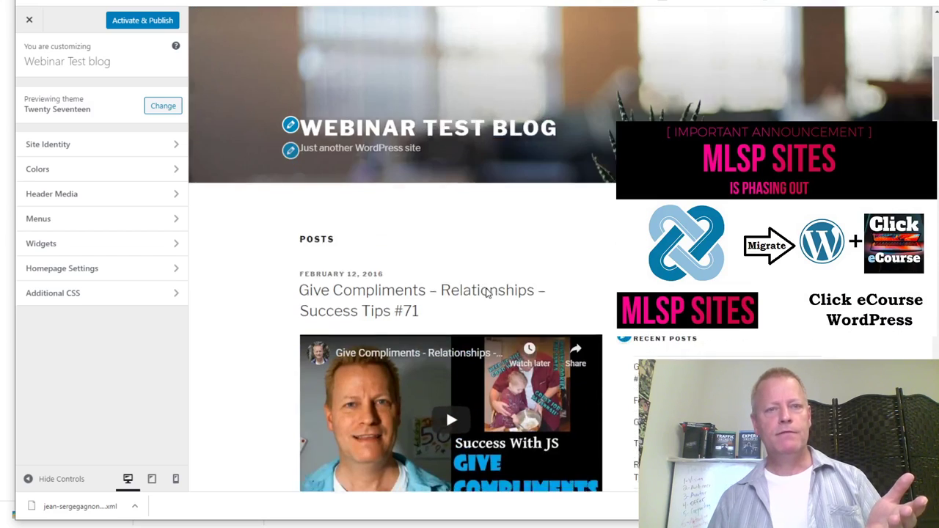
scroll(510, 297, down, 3)
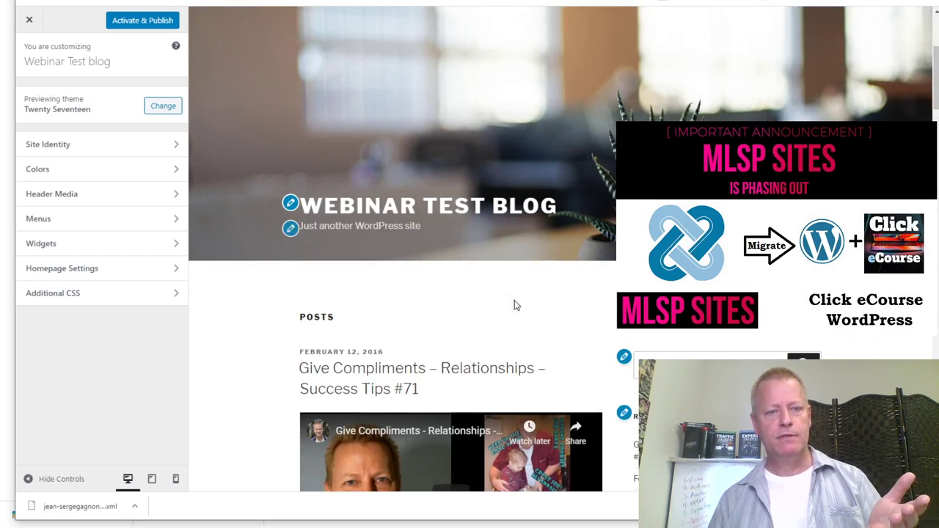
scroll(525, 327, up, 3)
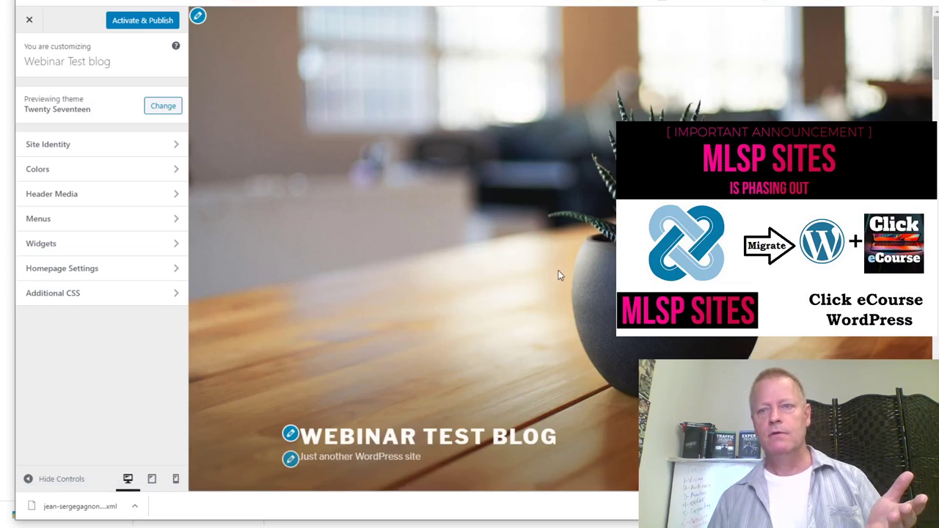
scroll(604, 271, down, 10)
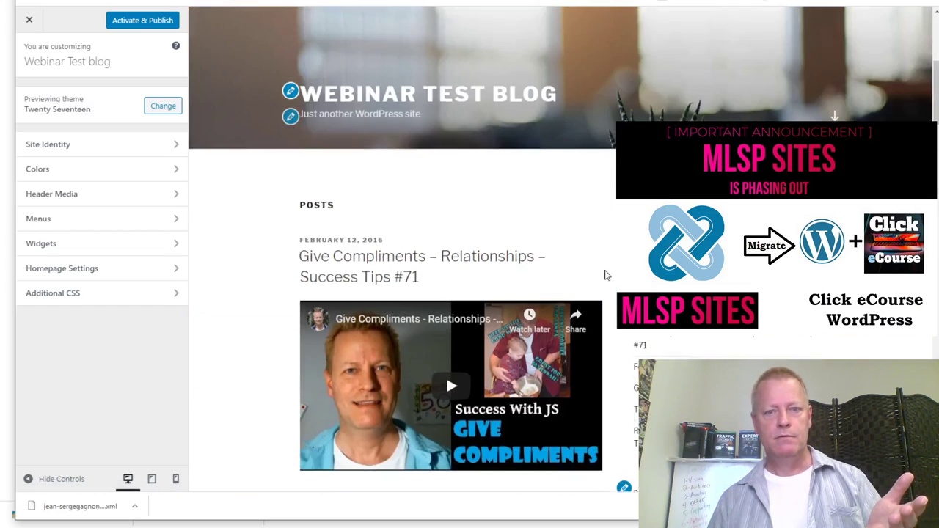
scroll(604, 278, down, 20)
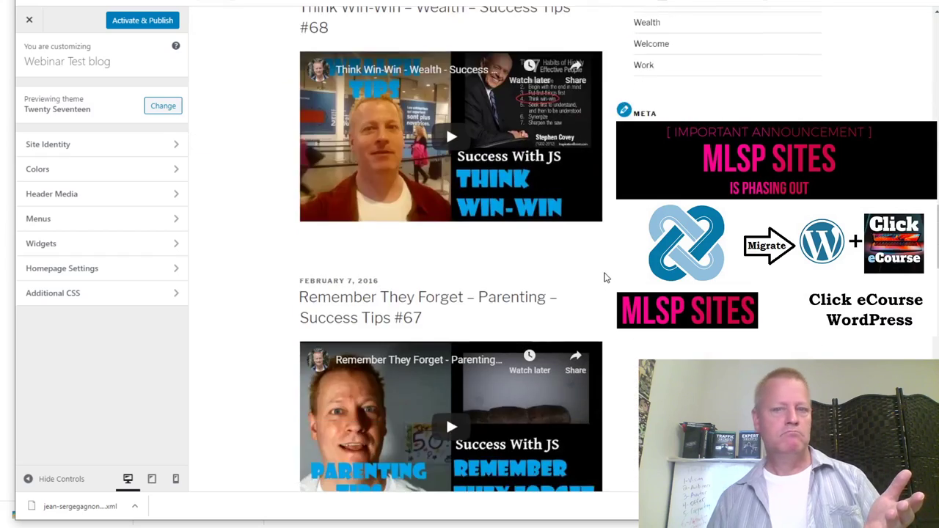
scroll(605, 282, down, 5)
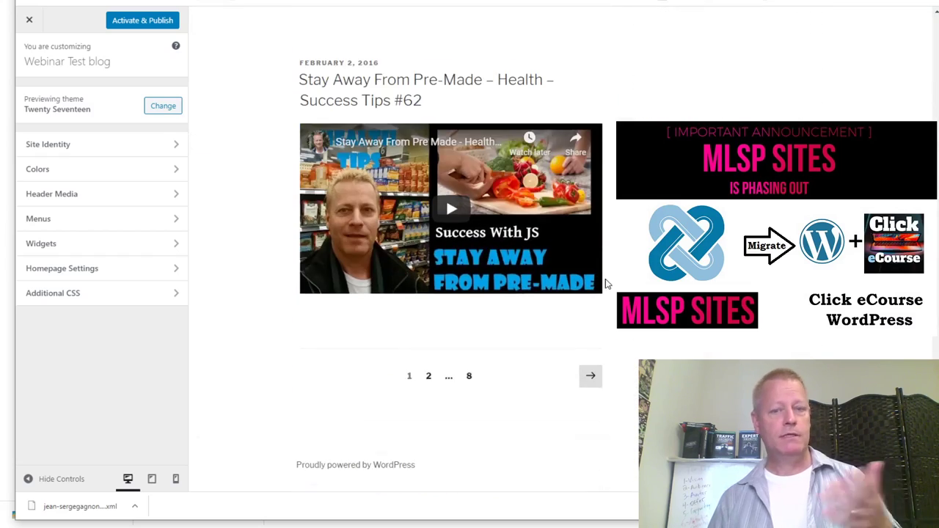
scroll(580, 316, up, 10)
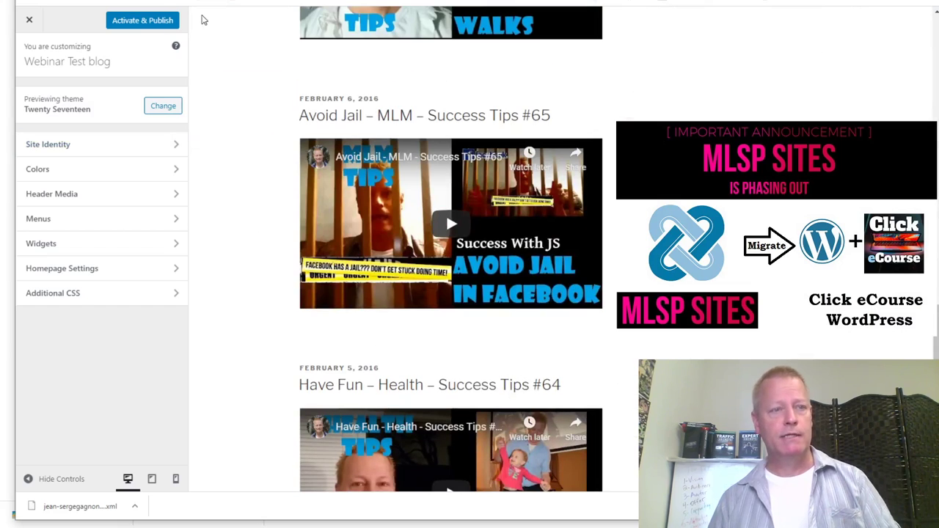
Activate and publish the Twenty Seventeen theme, and check the header, posts and sidebar on the live blog.
click(142, 24)
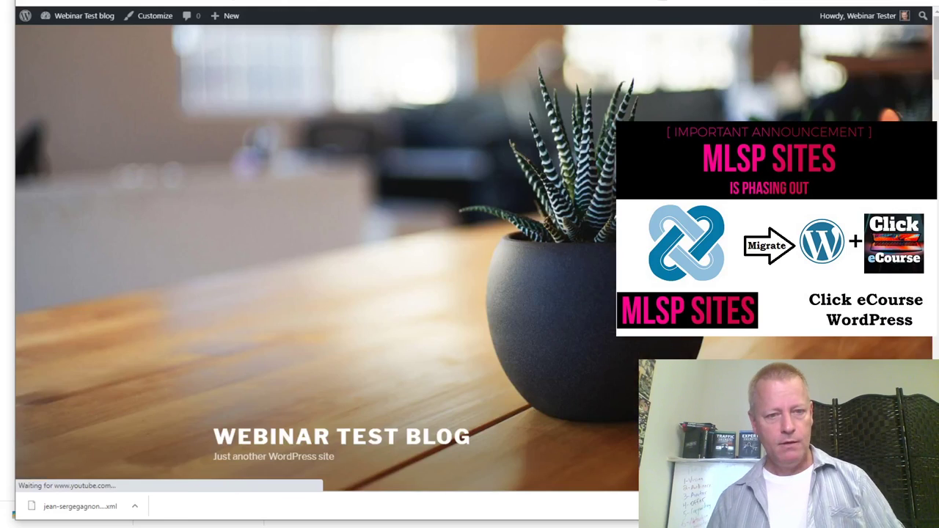
scroll(605, 259, down, 10)
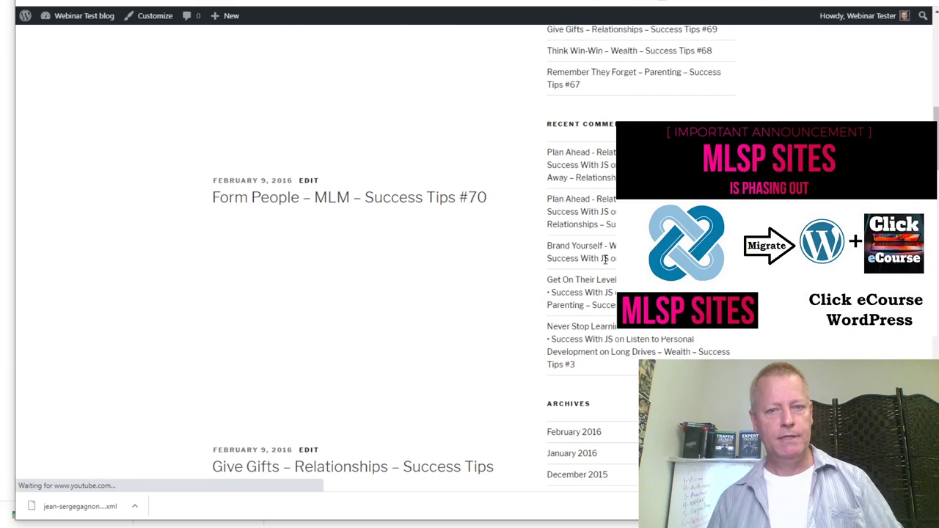
scroll(605, 259, up, 2)
scroll(408, 242, up, 1)
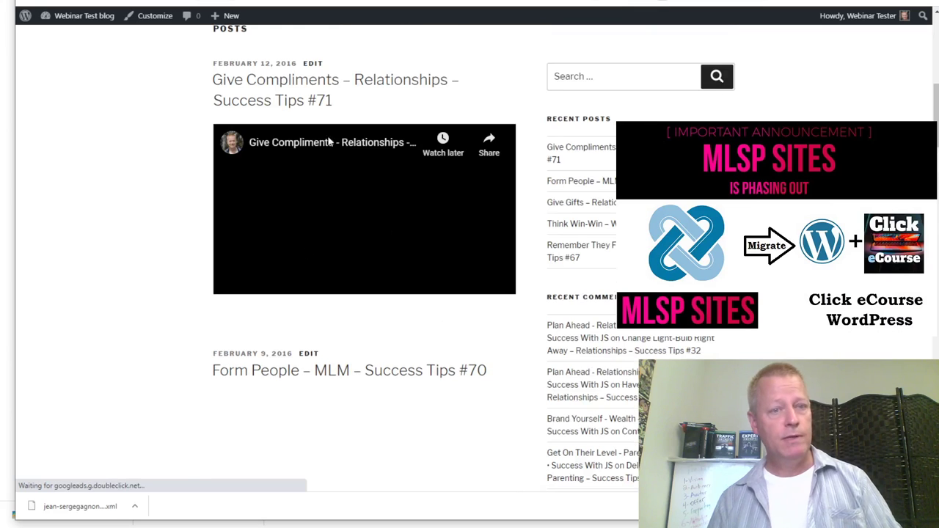
scroll(390, 276, down, 10)
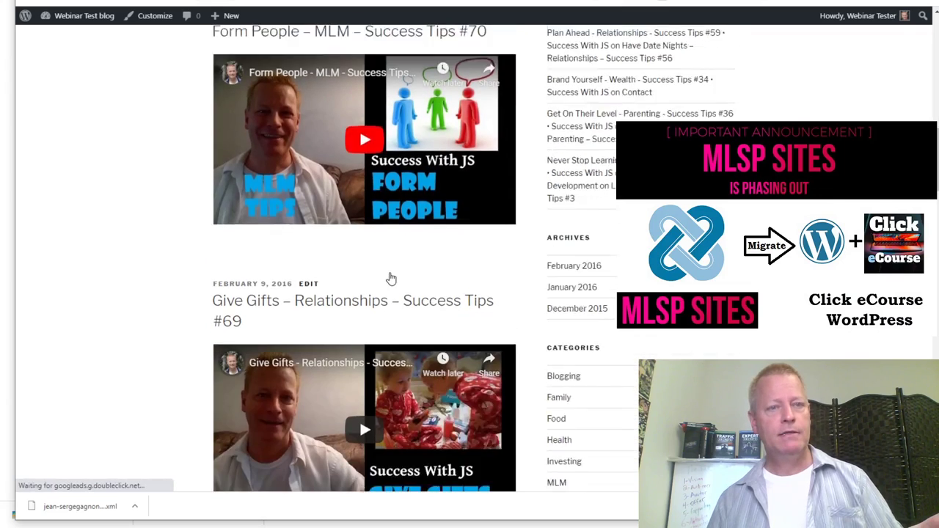
Open the post "Think Win-Win – Wealth – Success Tips #68" and examine its video, text, link, categories, tags and comment form.
scroll(390, 276, down, 1)
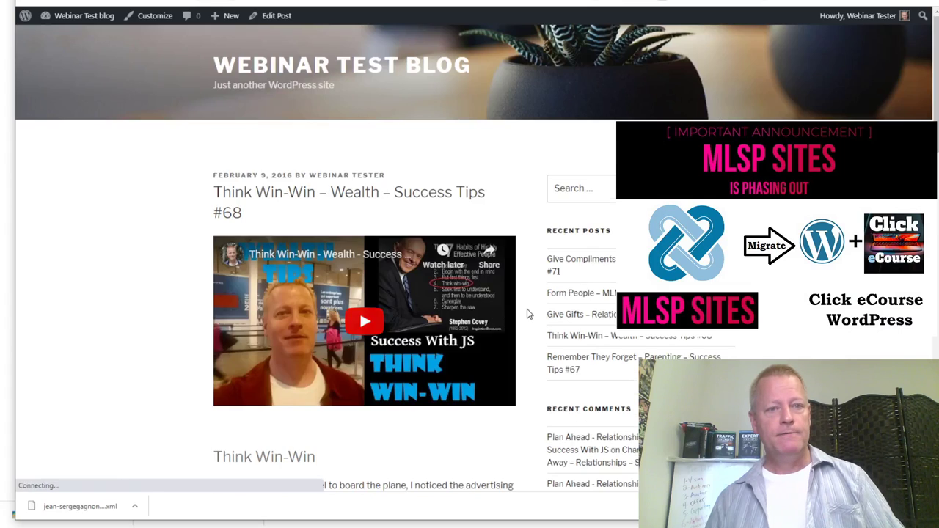
scroll(529, 312, down, 2)
scroll(529, 312, down, 10)
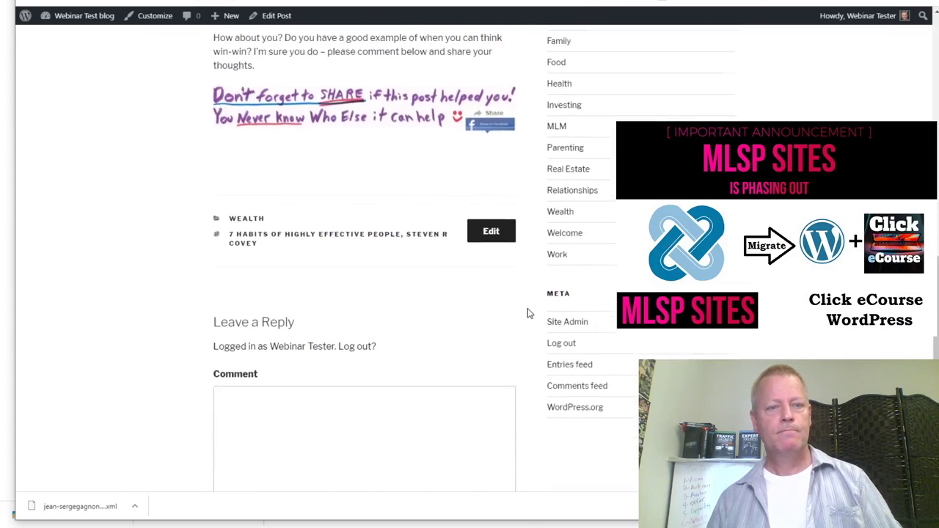
scroll(529, 312, down, 2)
scroll(530, 311, up, 10)
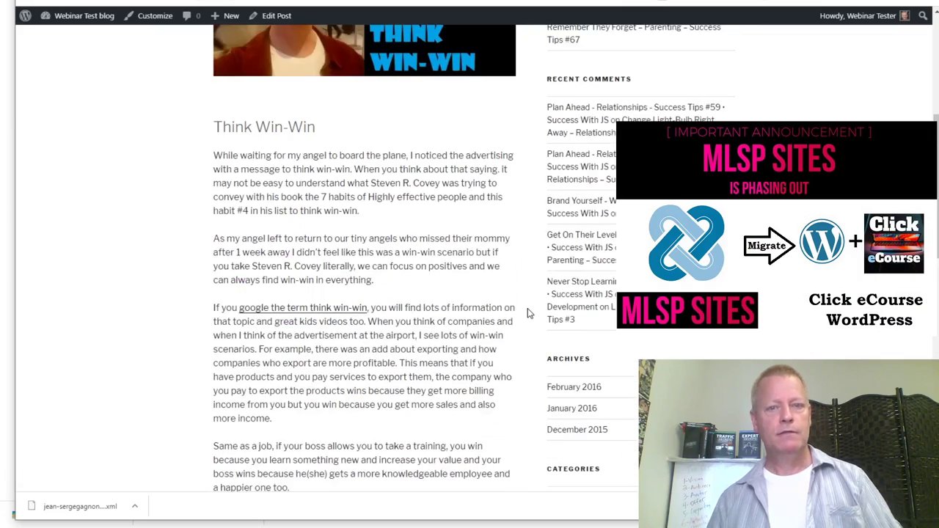
scroll(530, 313, up, 4)
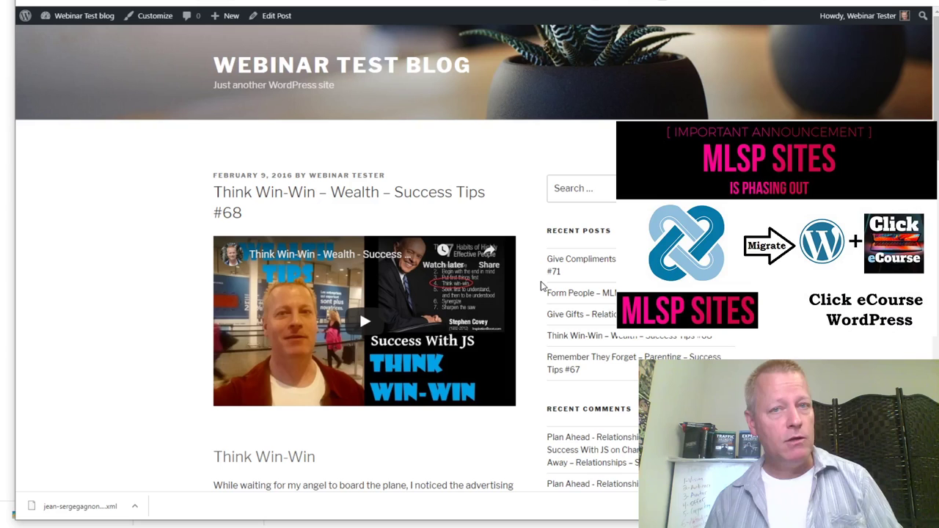
scroll(421, 351, down, 3)
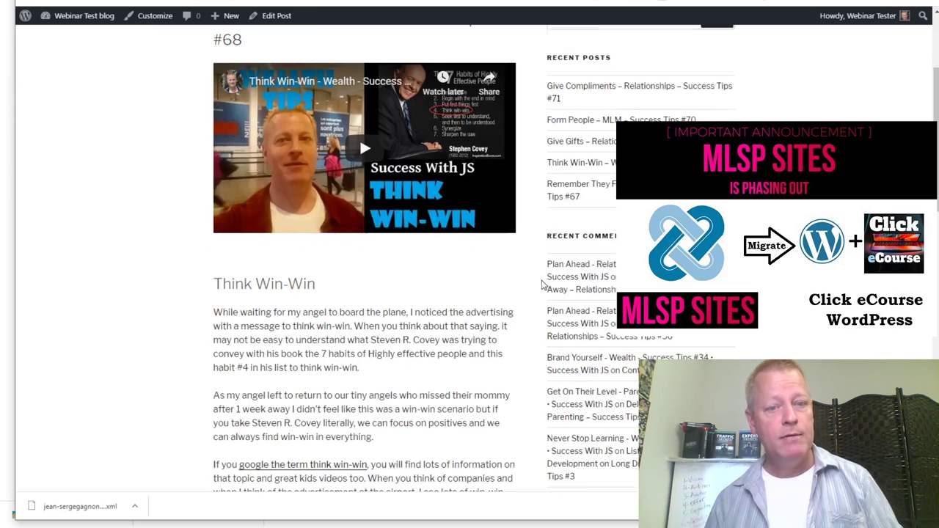
drag(255, 314, 310, 396)
scroll(385, 365, down, 4)
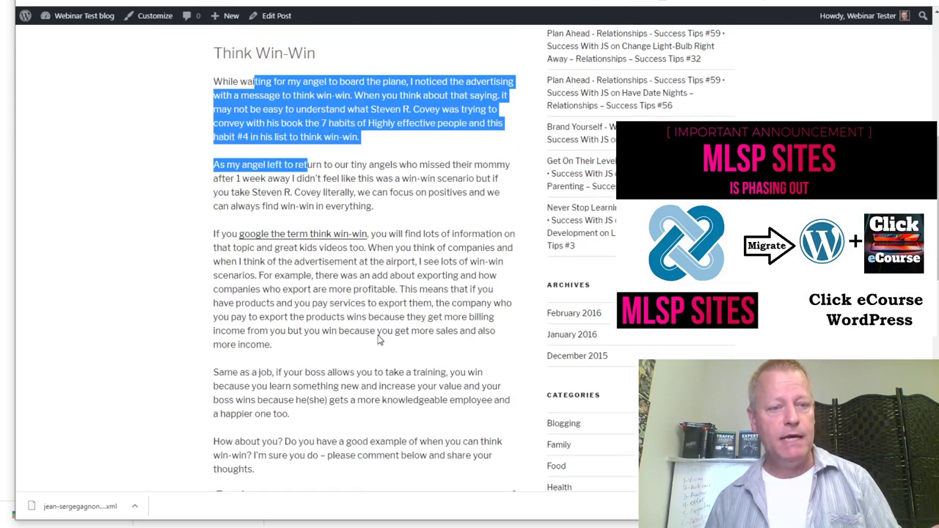
Finish reading the "Think Win-Win" post and go back to the blog settings page on Click eCourse.
drag(315, 261, 351, 330)
scroll(359, 249, up, 5)
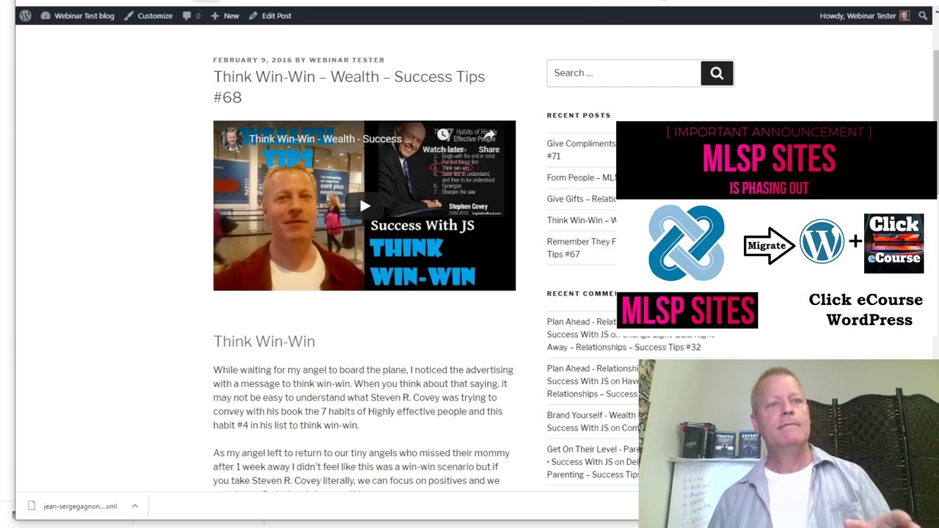
click(264, 16)
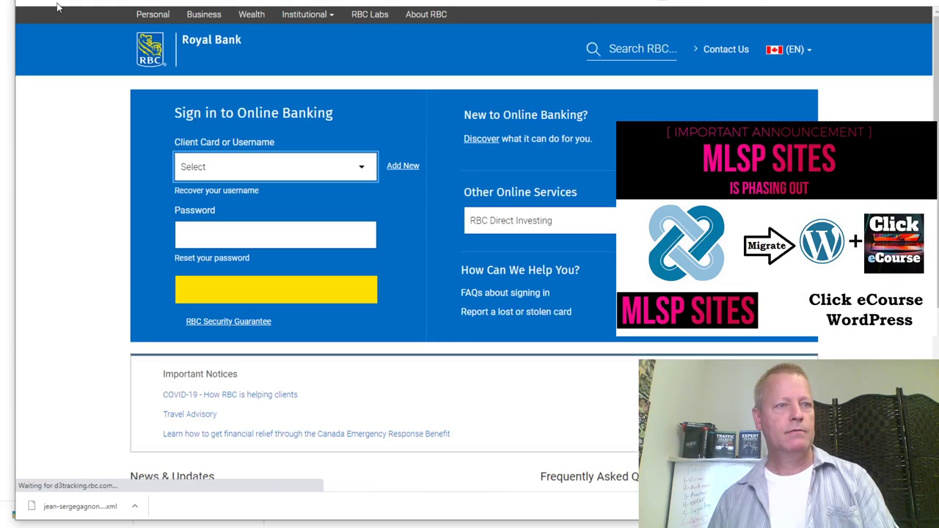
key(alt+Left)
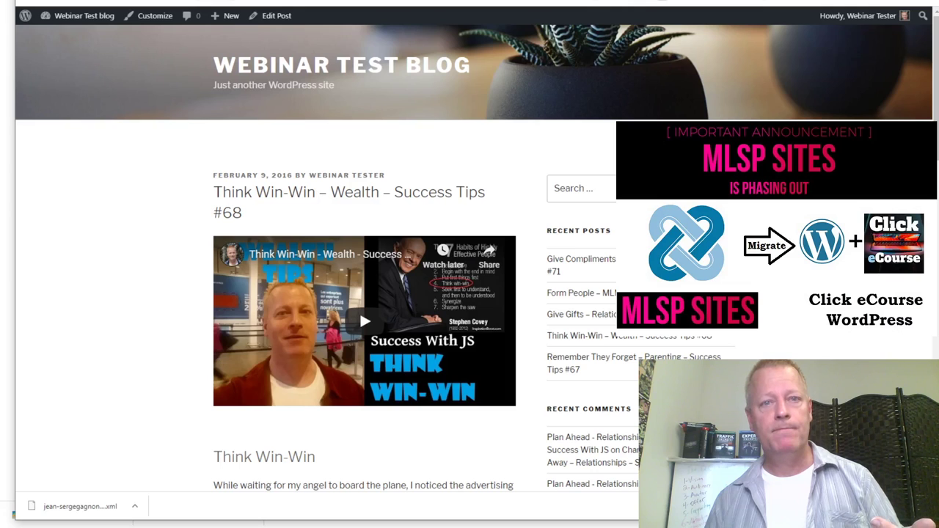
key(alt+Left)
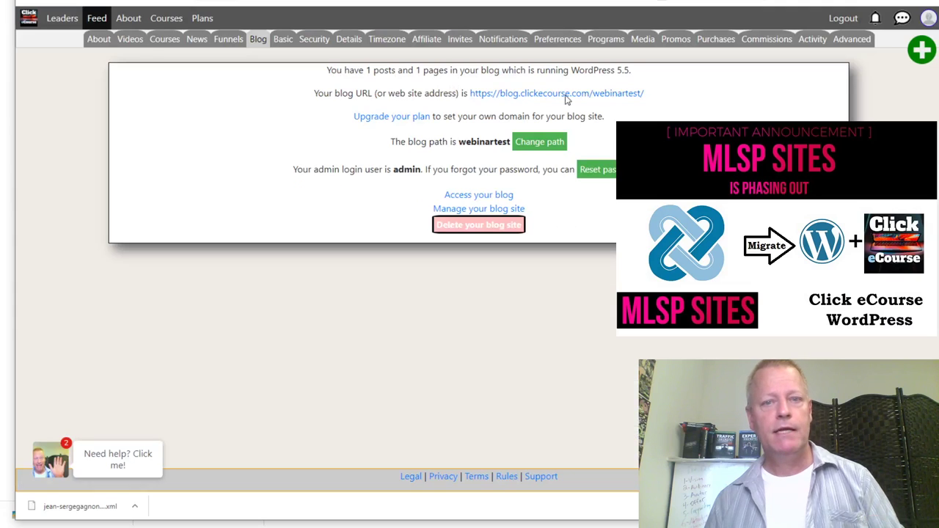
Open the plan upgrade comparison, decline the password update, and examine which plans allow an own domain name for the blog.
click(407, 119)
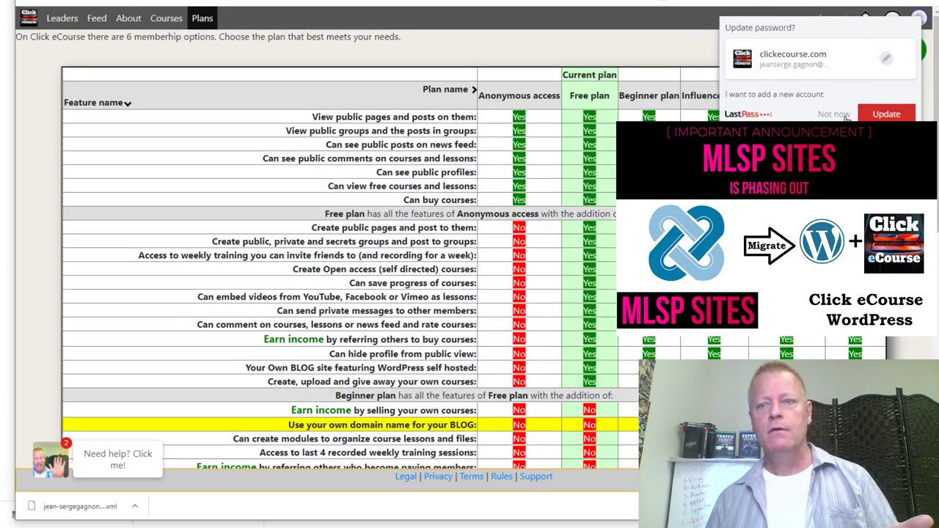
click(836, 114)
triple_click(646, 95)
scroll(646, 95, down, 3)
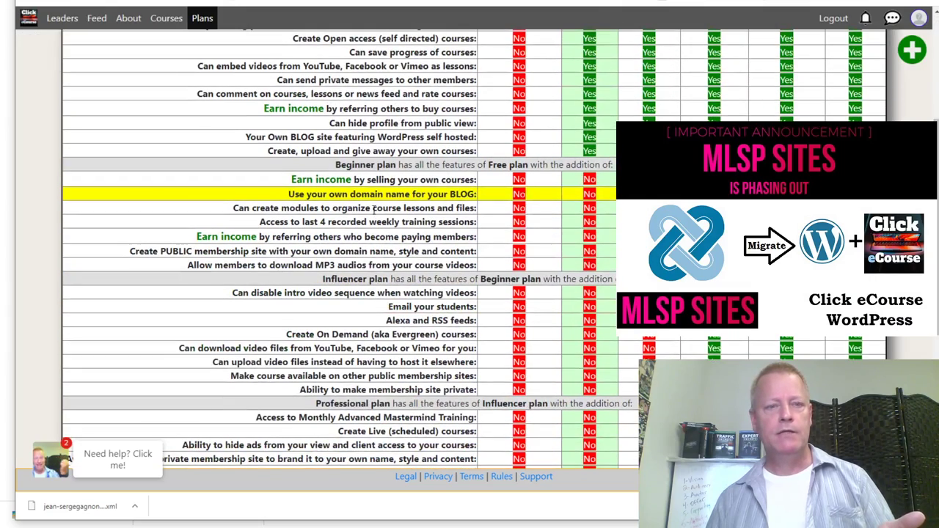
drag(322, 195, 479, 194)
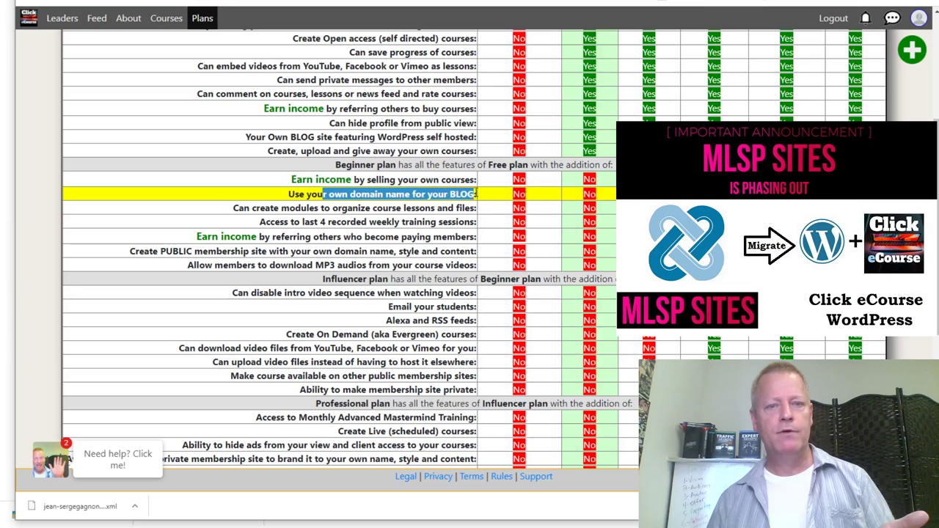
click(478, 194)
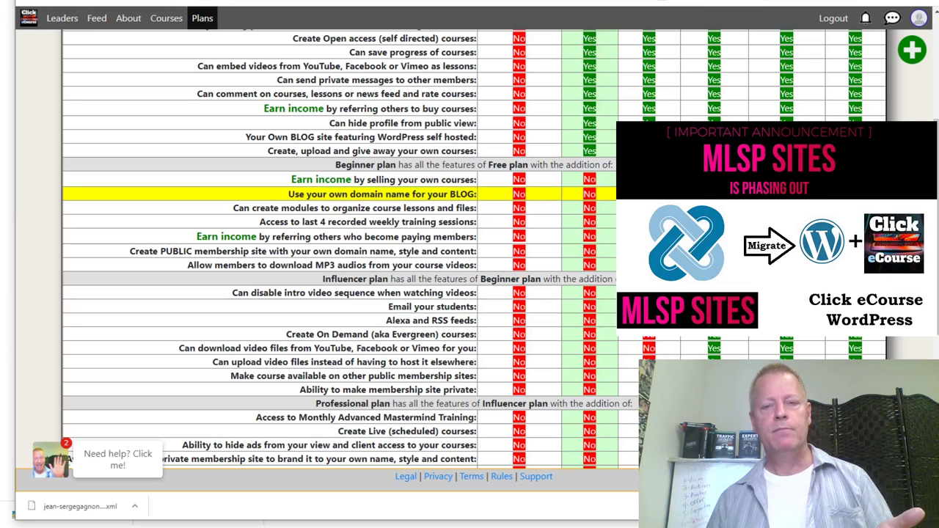
scroll(606, 220, up, 3)
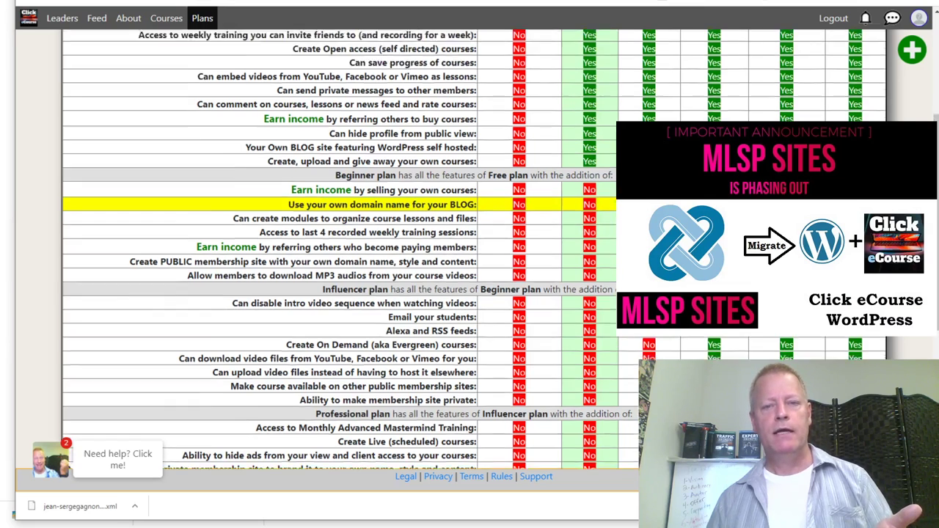
scroll(605, 220, down, 10)
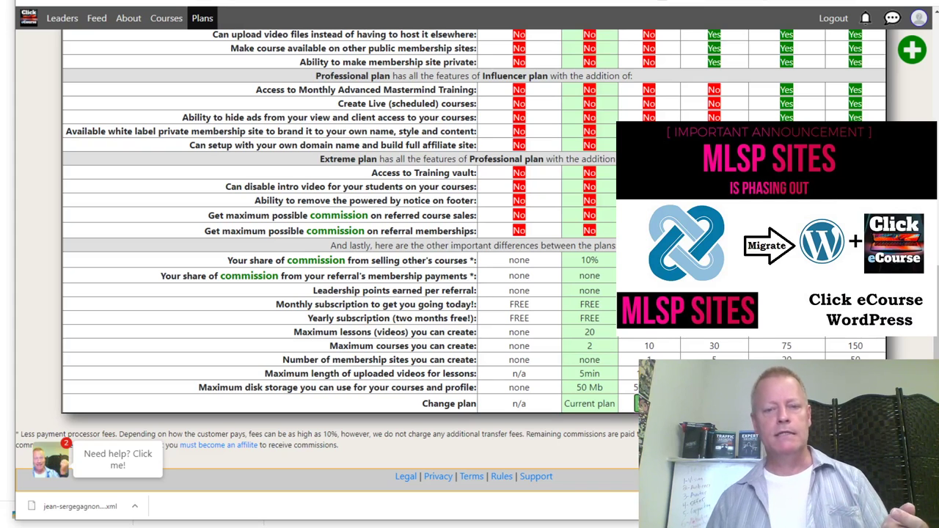
Choose to switch to the Beginner plan and look over its subscription options and features.
click(649, 404)
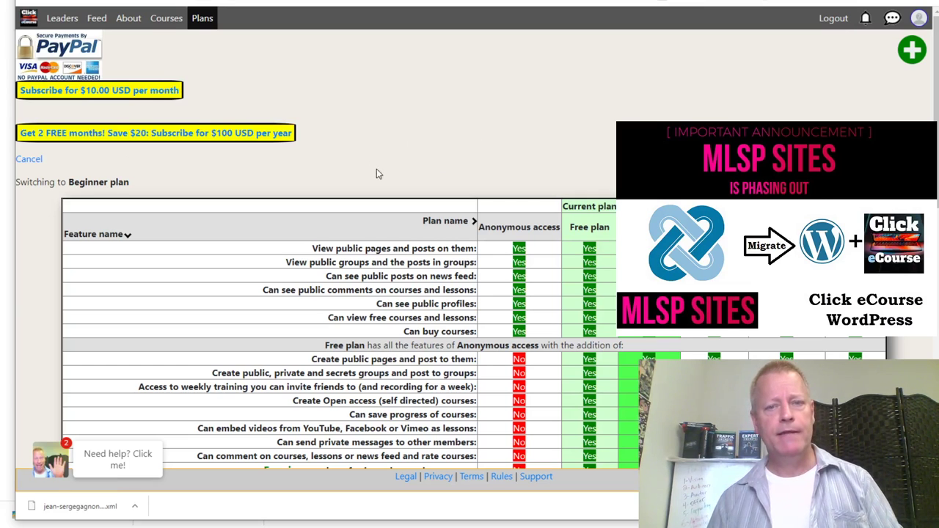
scroll(376, 172, down, 15)
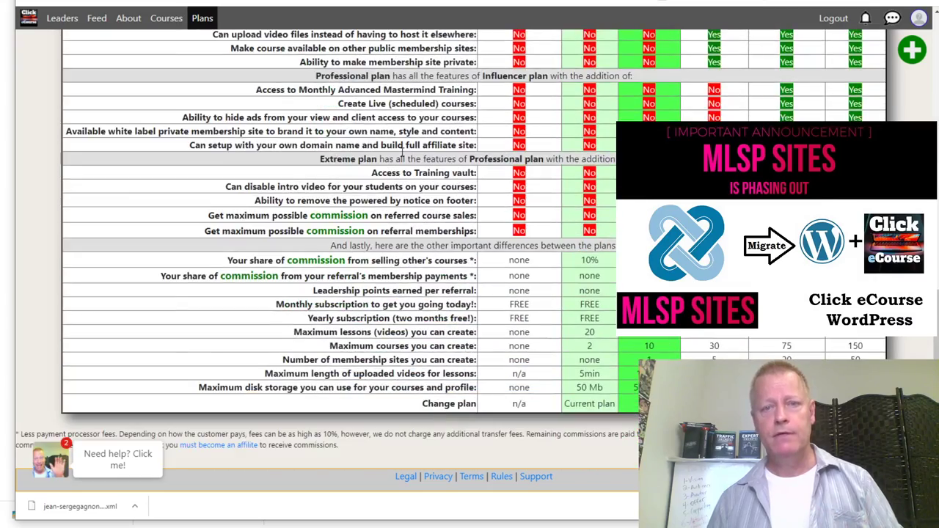
scroll(402, 150, up, 6)
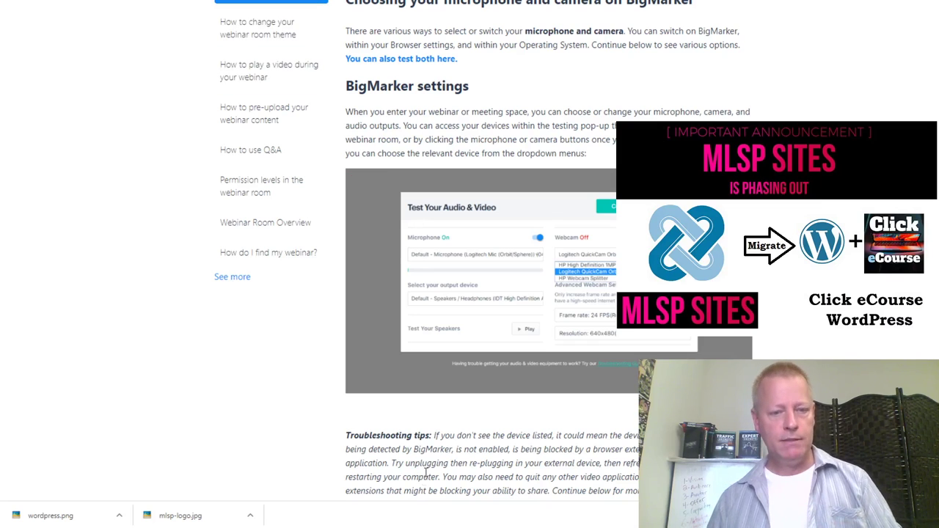
Switch back to the Click eCourse plans window, reload the plans page and check which plan is current.
mouse_move(352, 527)
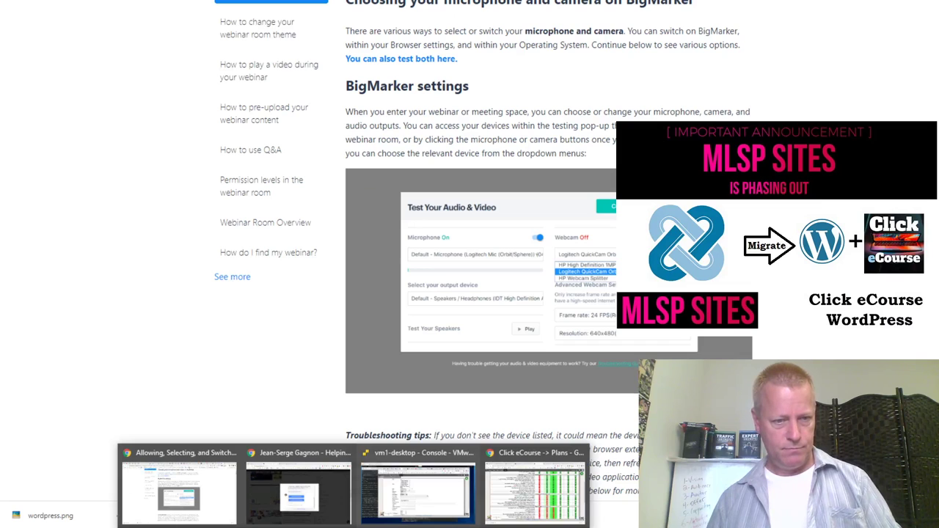
click(298, 488)
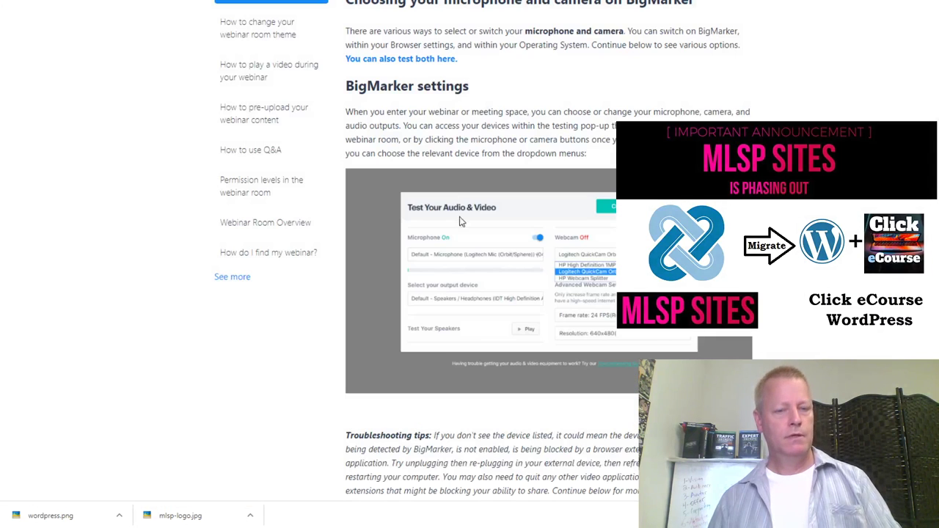
mouse_move(368, 525)
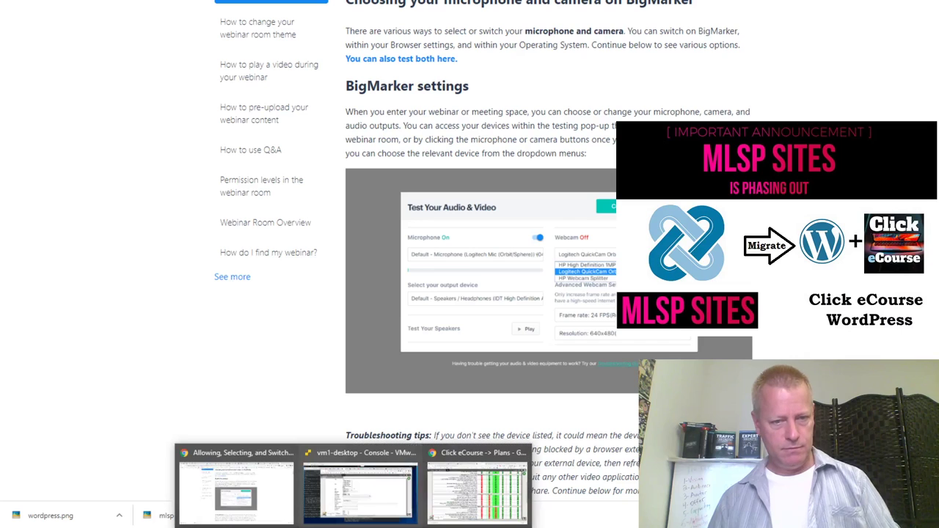
click(477, 473)
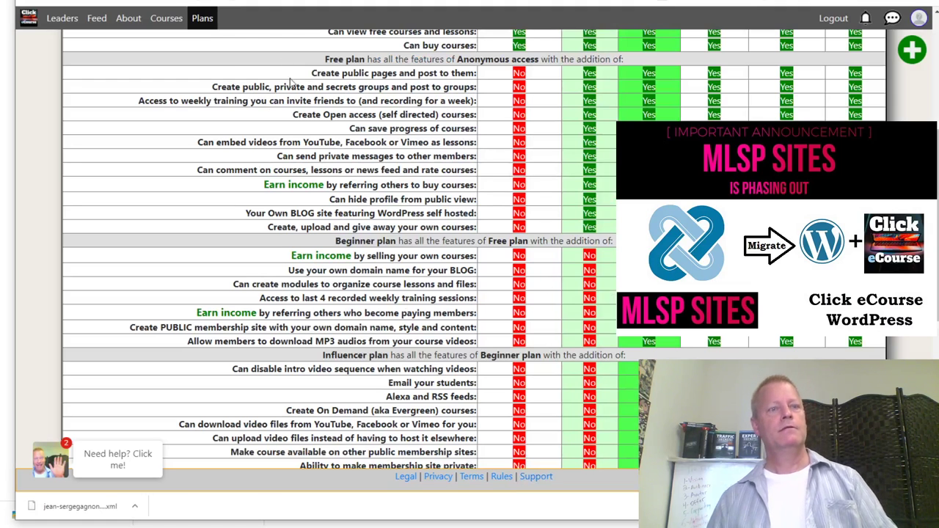
click(202, 20)
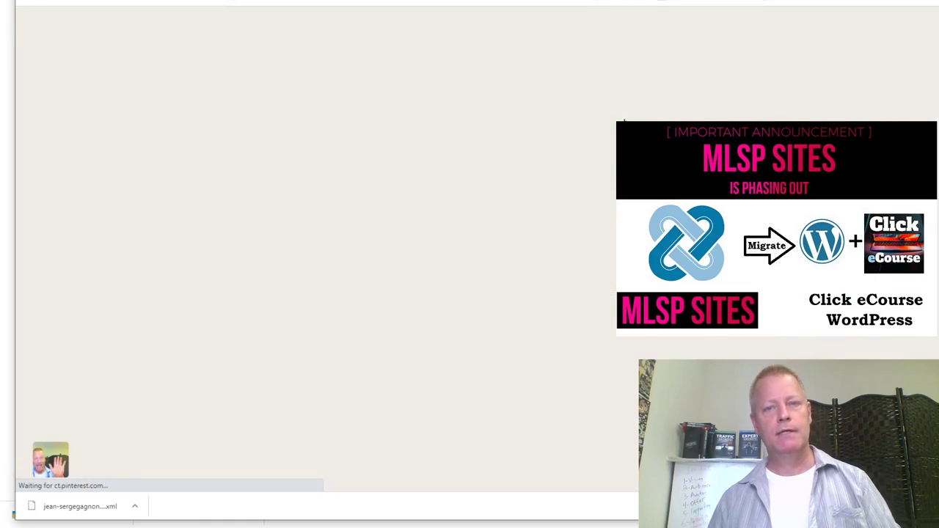
scroll(330, 249, down, 4)
scroll(330, 250, up, 4)
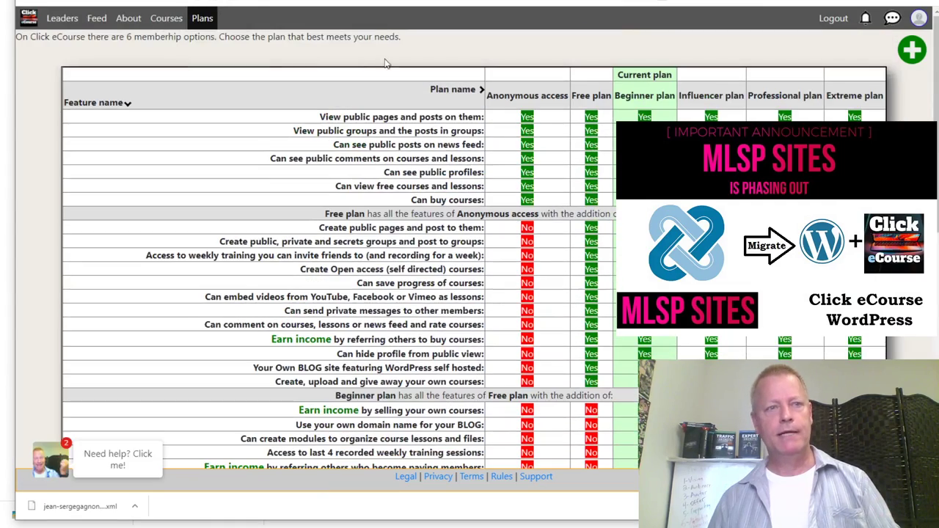
Go to the blog settings in the profile and set the blog's own domain to askjeanserge.com, saving the change.
click(924, 17)
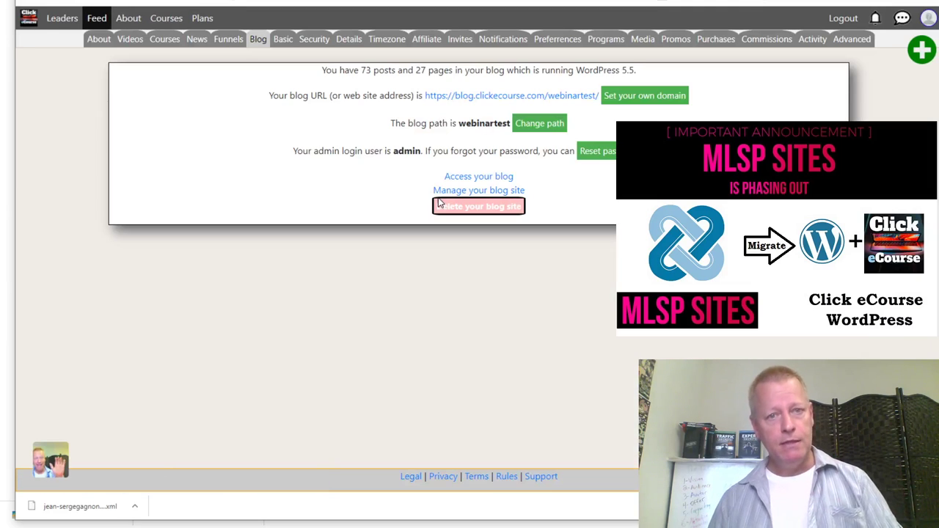
drag(271, 94, 696, 95)
click(702, 100)
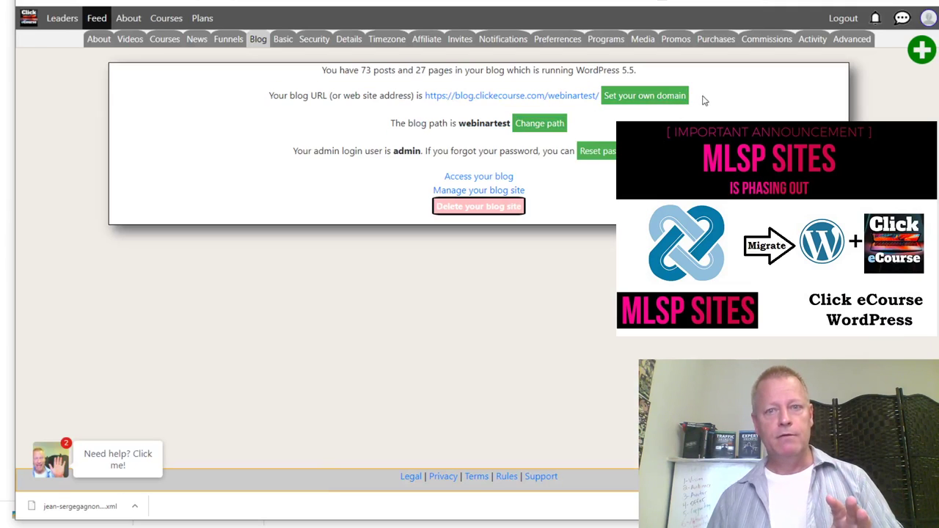
click(666, 107)
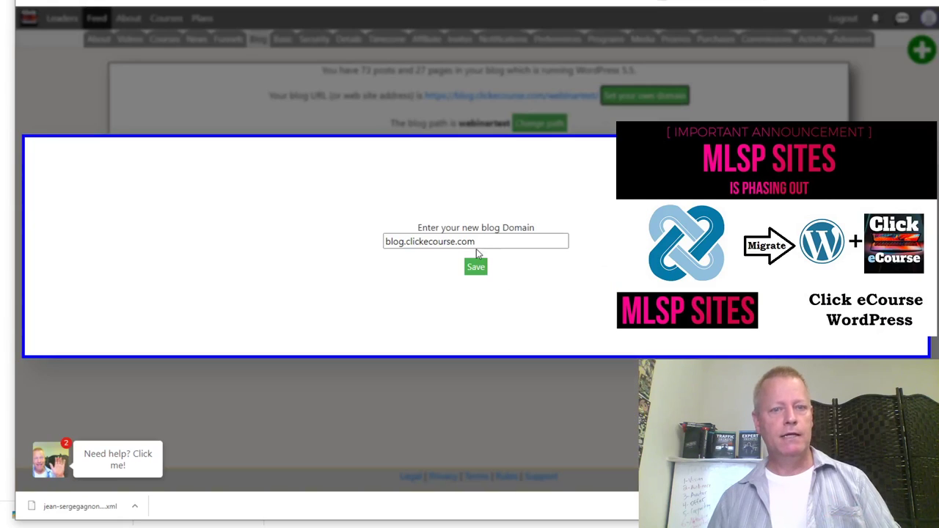
drag(484, 242, 379, 253)
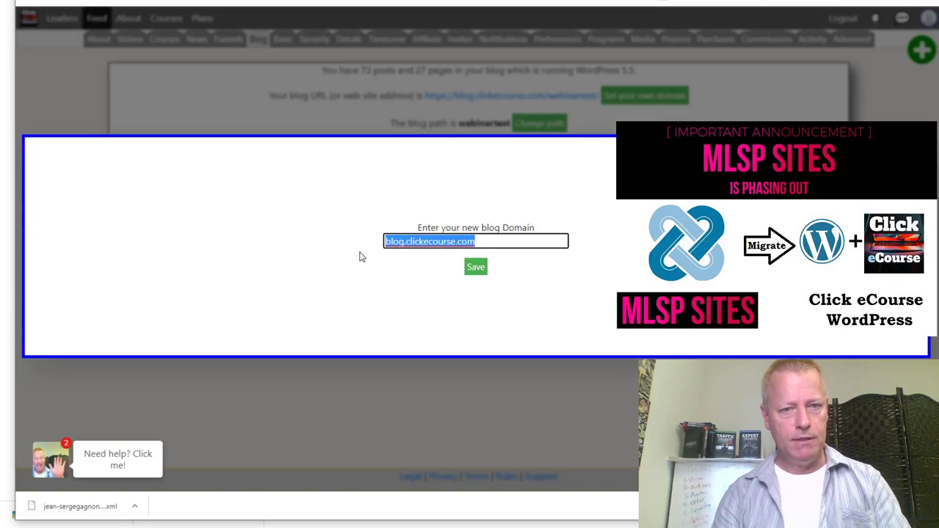
text(askj)
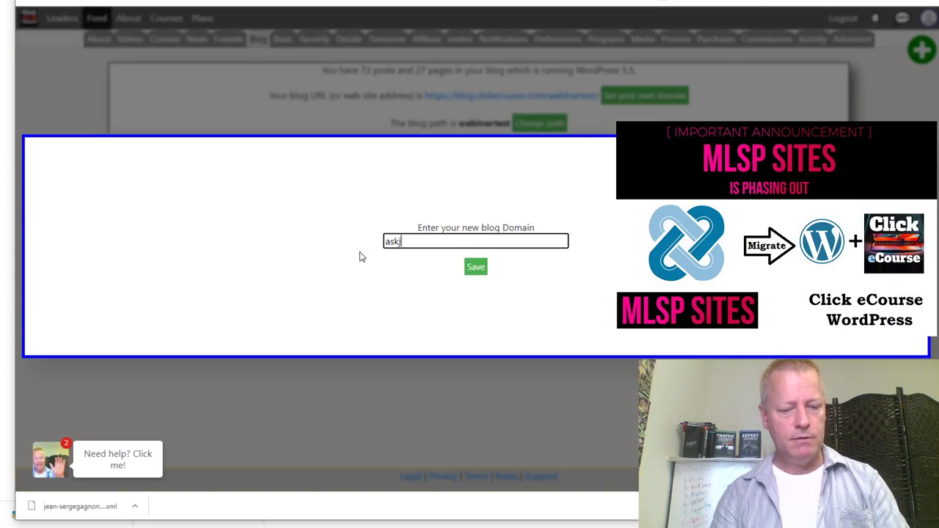
text(eansergecom)
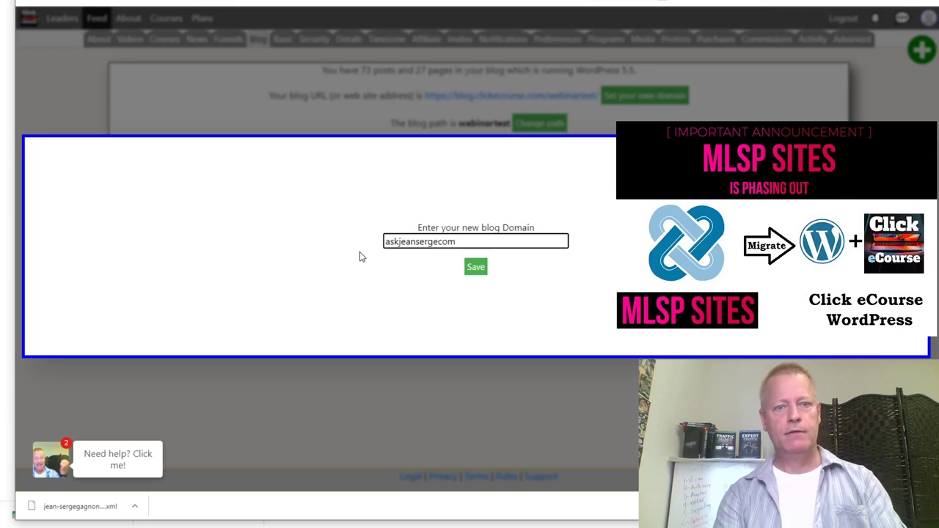
key(BackSpace)
key(BackSpace)
key(BackSpace)
text(.com)
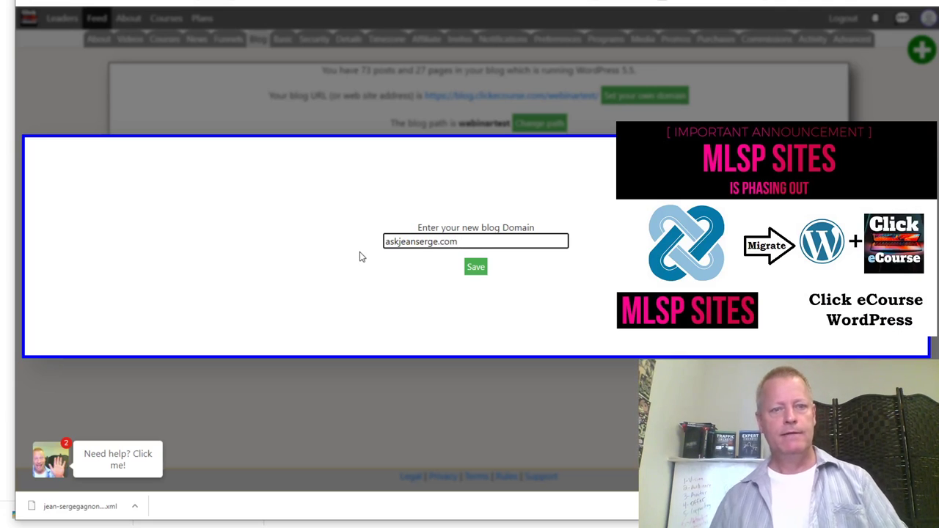
click(475, 267)
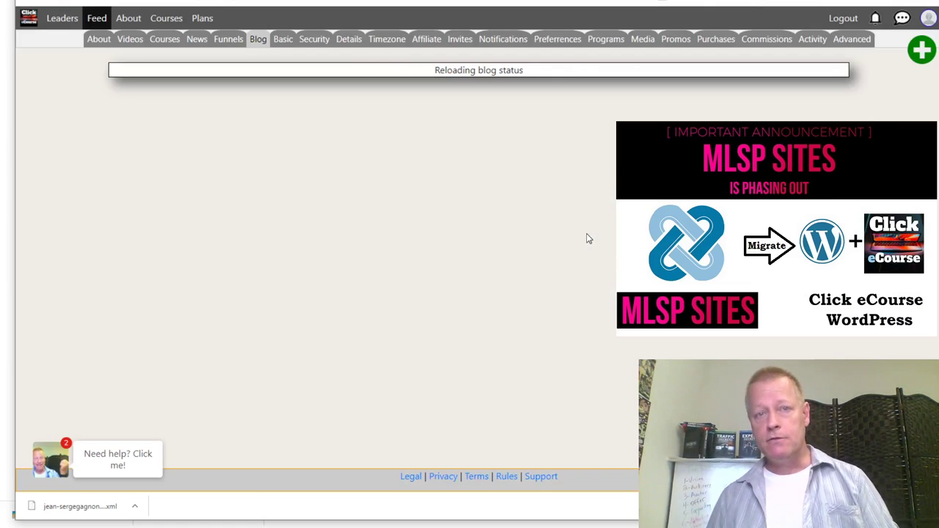
Review the domain and SSL certificate notices for the blog and enable HTTP.
drag(404, 117, 551, 116)
click(555, 116)
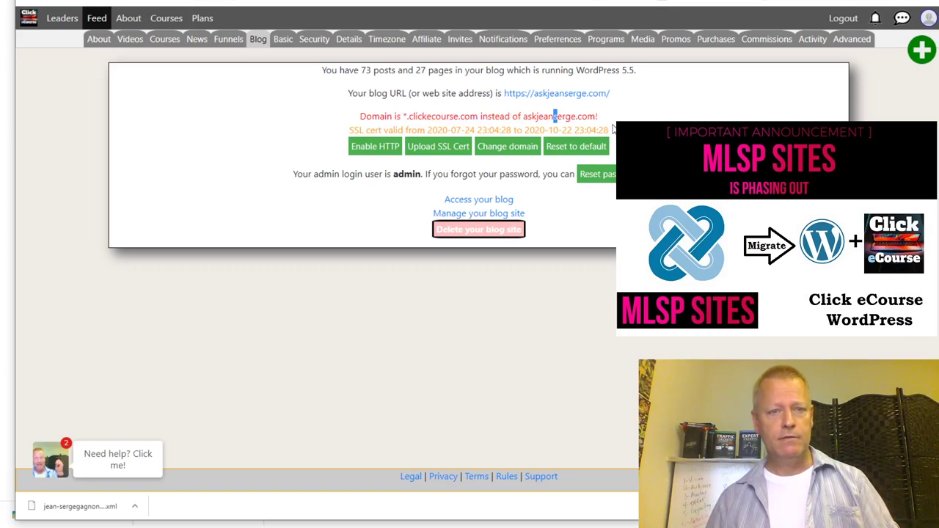
click(374, 146)
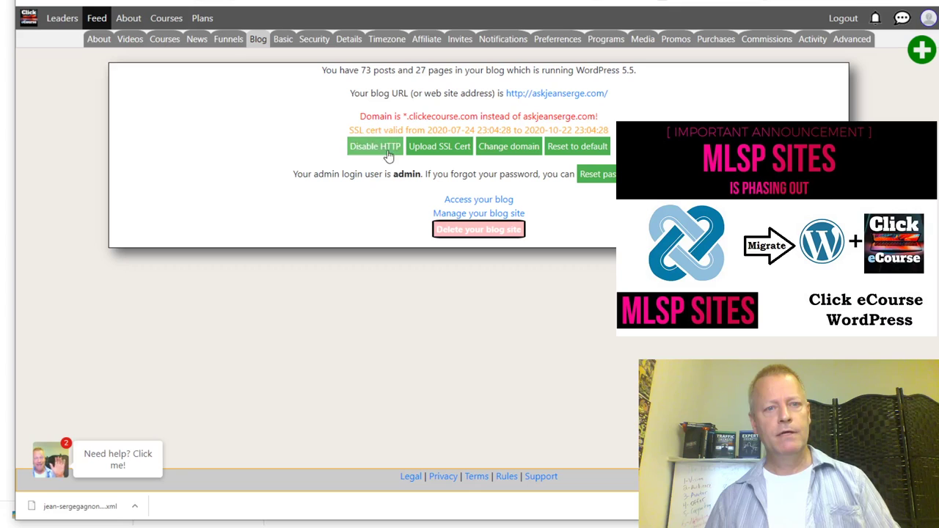
Access the blog on its new domain, check the posts, try opening "Give Gifts – Relationships – Success Tips #69" and go back.
click(480, 200)
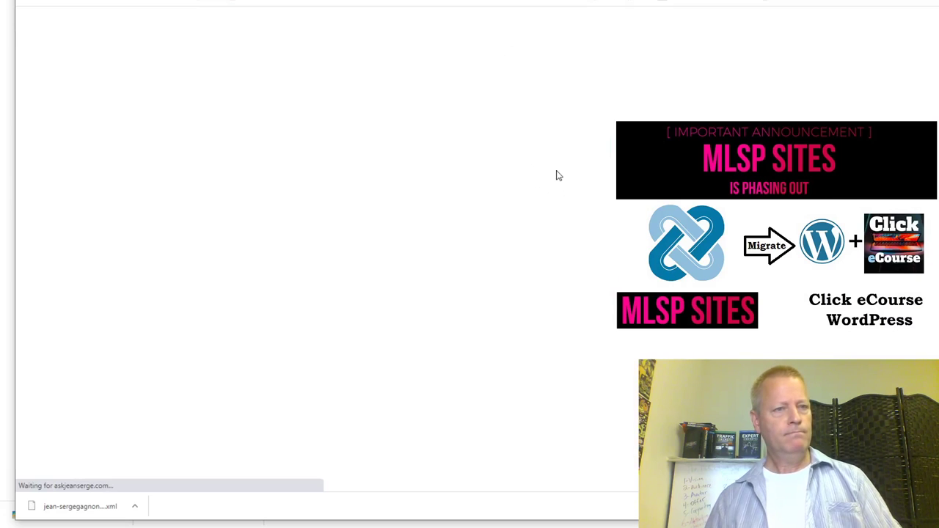
scroll(556, 170, down, 7)
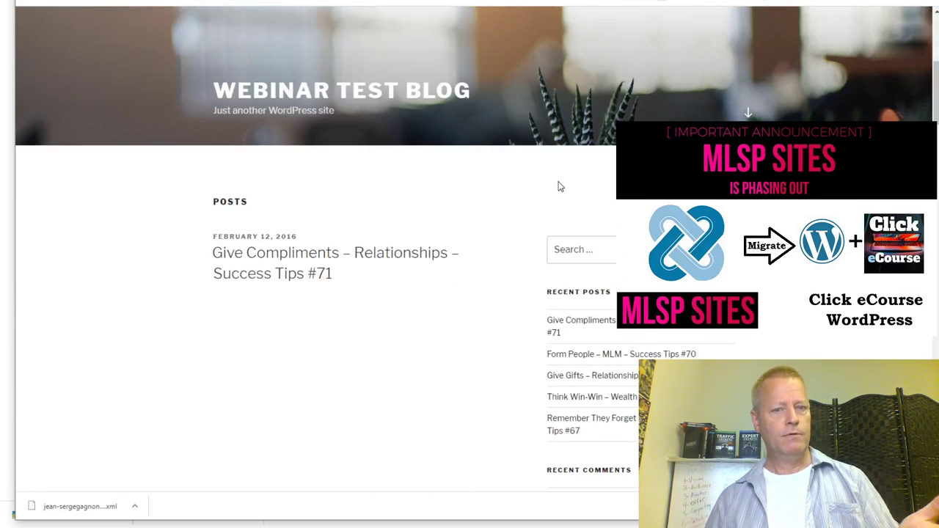
click(559, 182)
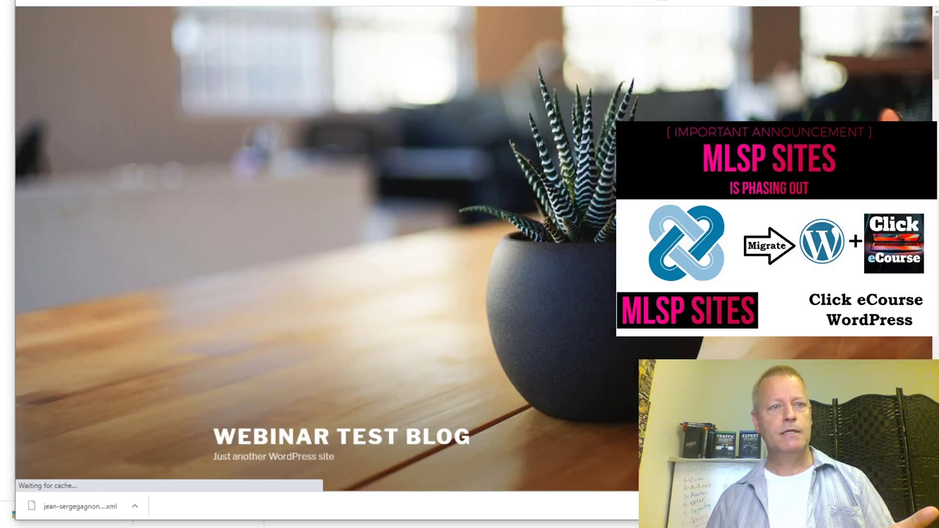
scroll(403, 136, down, 10)
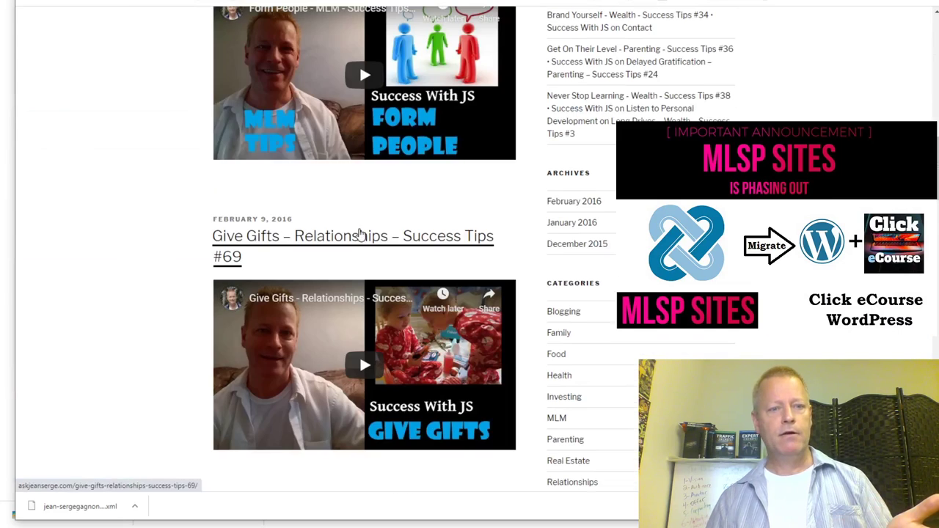
click(442, 233)
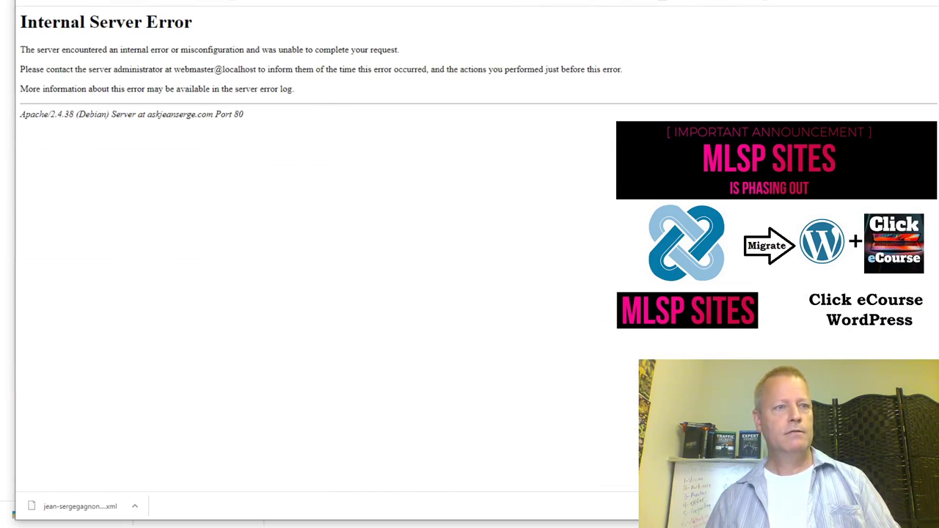
key(alt+Left)
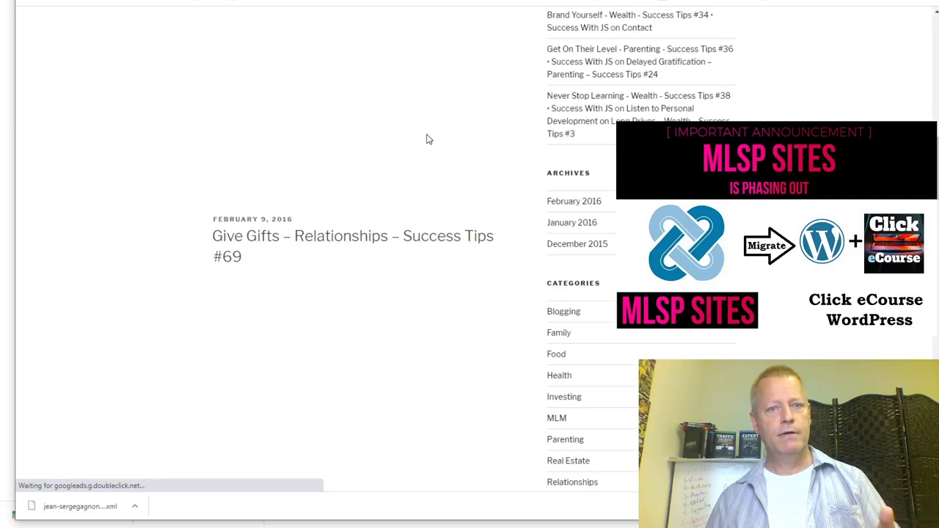
Return to the blog settings and reset the blog's domain to the default, confirming the reset.
scroll(475, 217, up, 10)
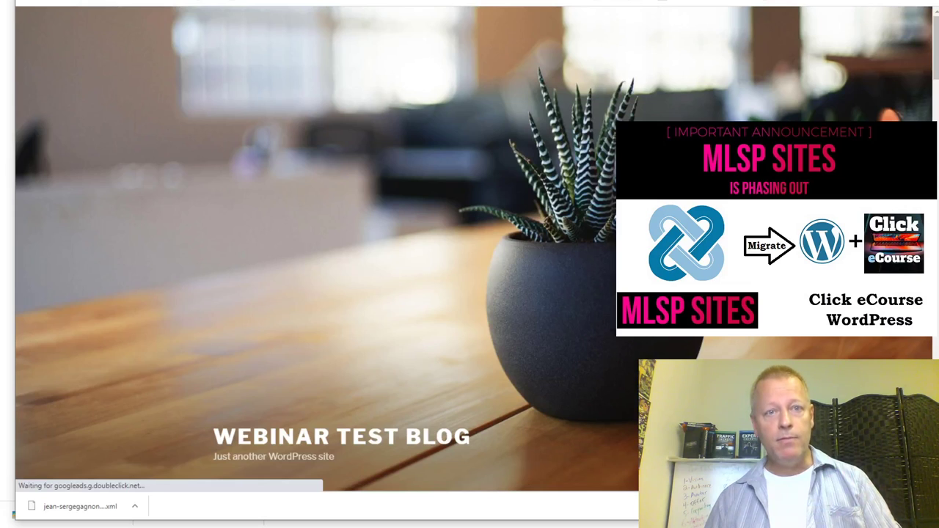
key(alt+Left)
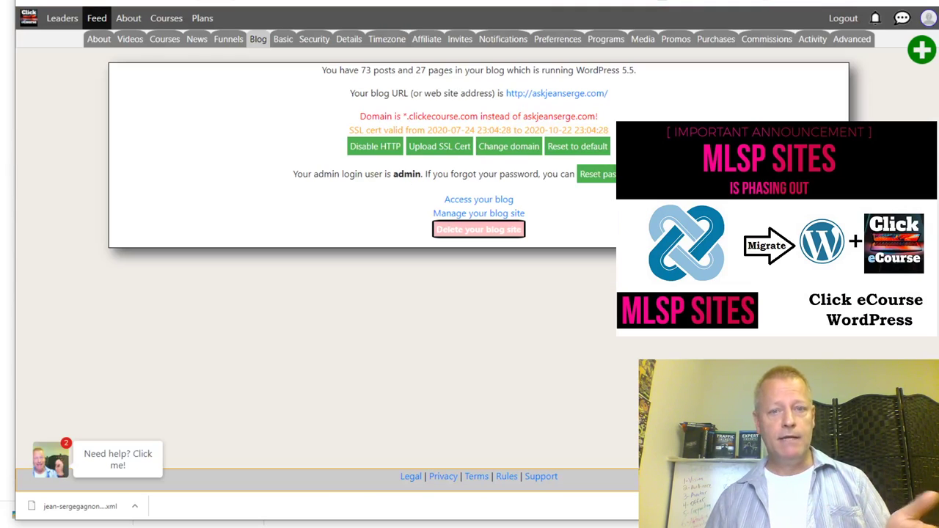
click(567, 147)
click(452, 316)
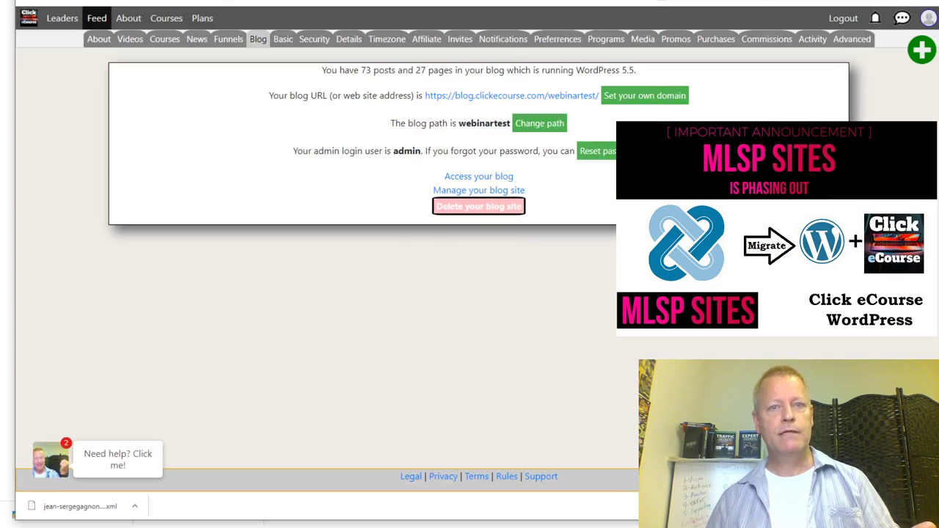
Access the blog on its default address, open "Give Gifts – Relationships – Success Tips #69" and review the post.
click(478, 177)
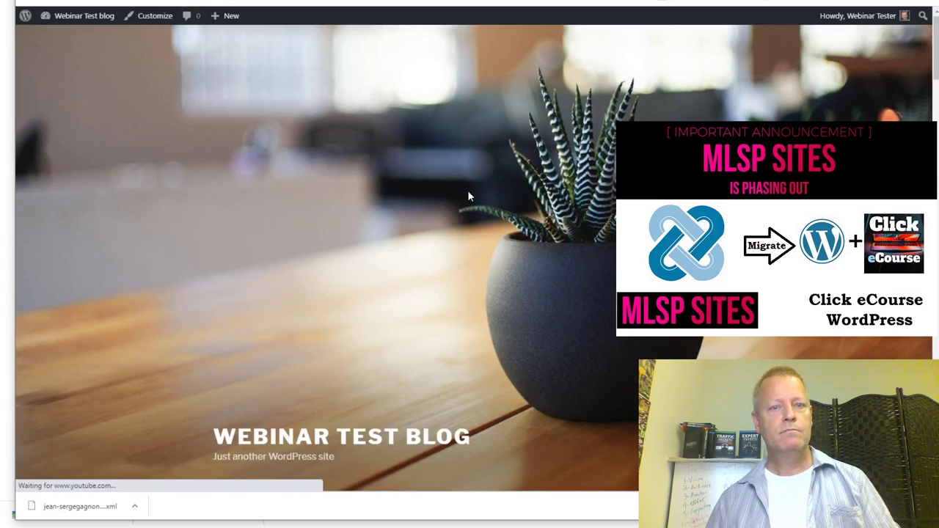
scroll(467, 189, down, 10)
click(359, 424)
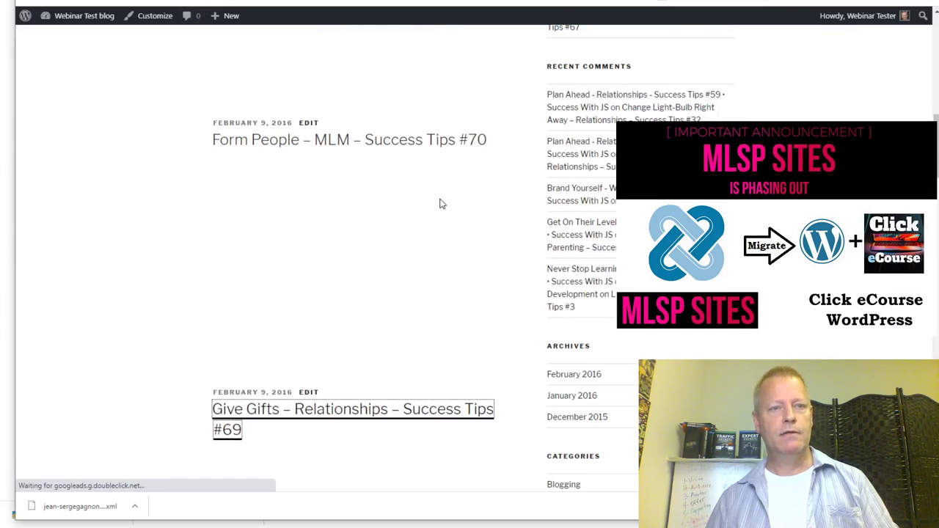
scroll(426, 202, down, 8)
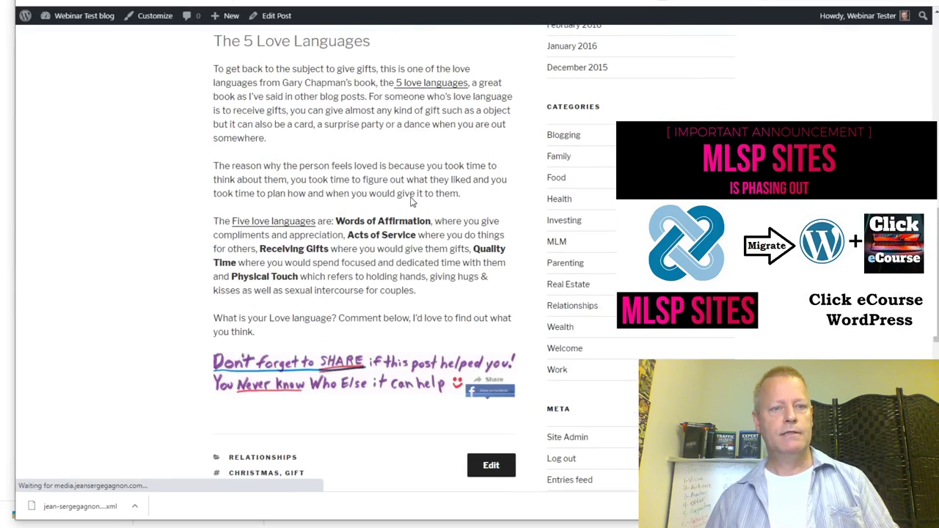
scroll(413, 203, up, 10)
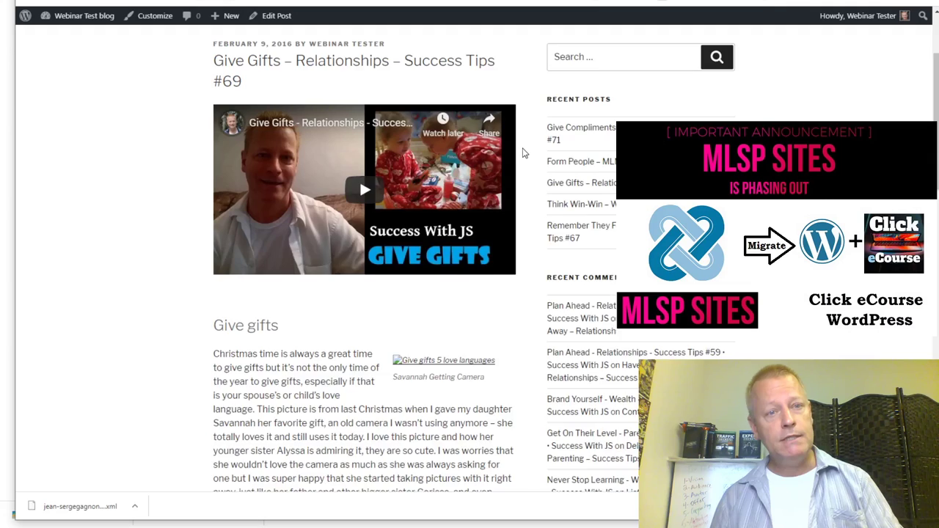
scroll(523, 152, up, 2)
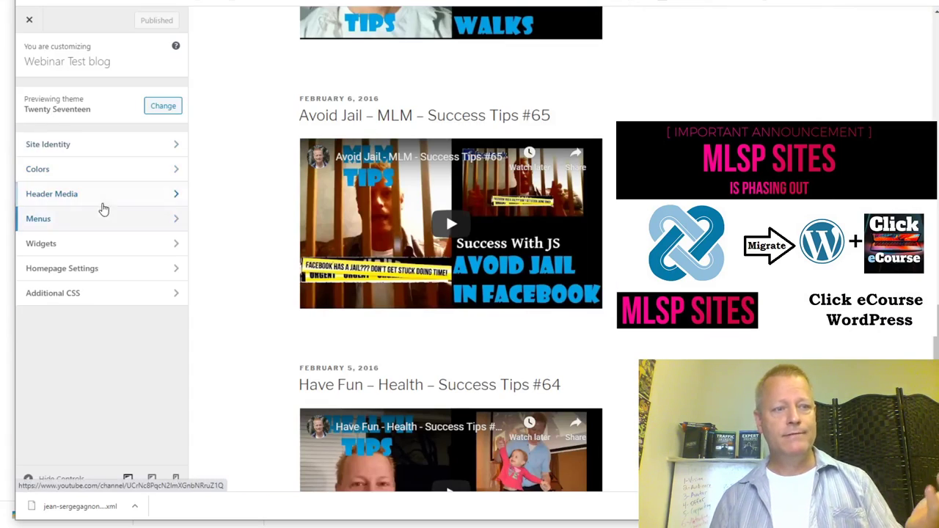
Look at the blog's menus in the theme customizer, then close the customizer.
click(79, 218)
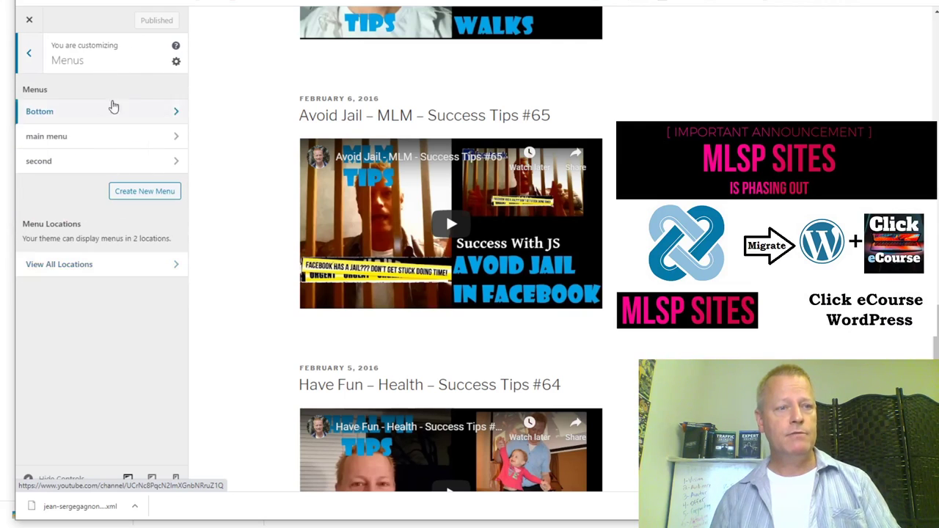
click(30, 55)
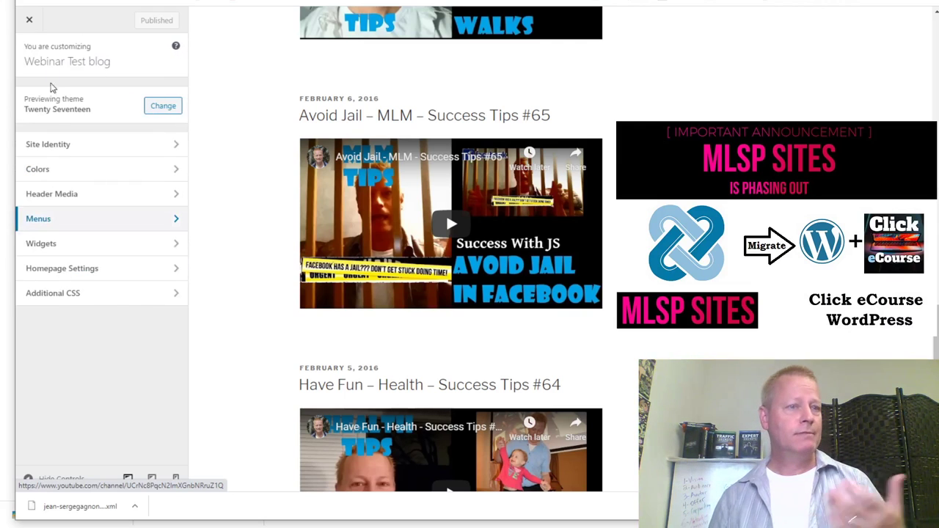
click(29, 20)
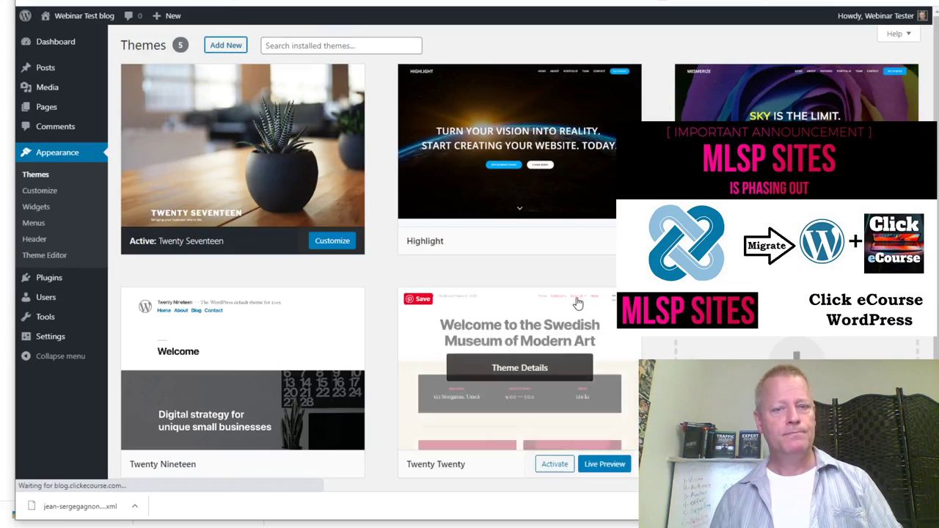
Browse the featured WordPress themes, then install and activate the Foresight theme.
scroll(576, 299, down, 2)
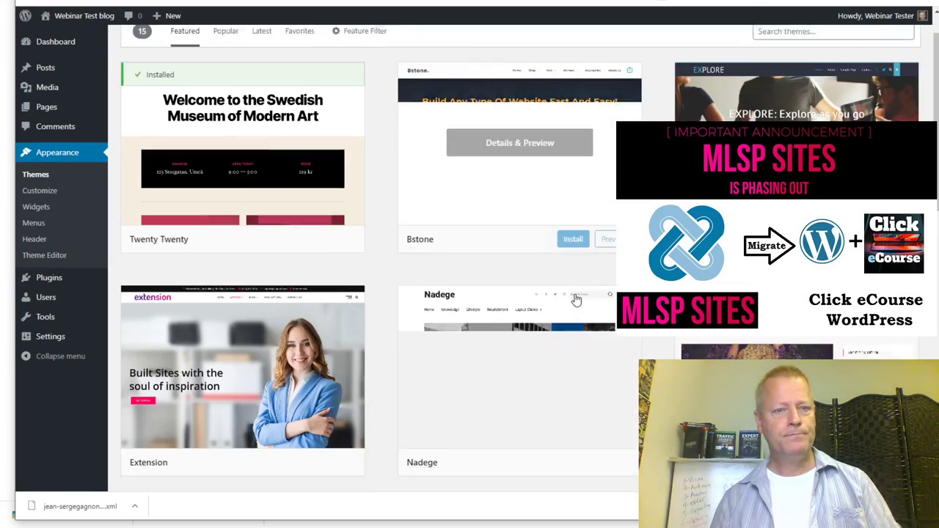
scroll(576, 299, down, 10)
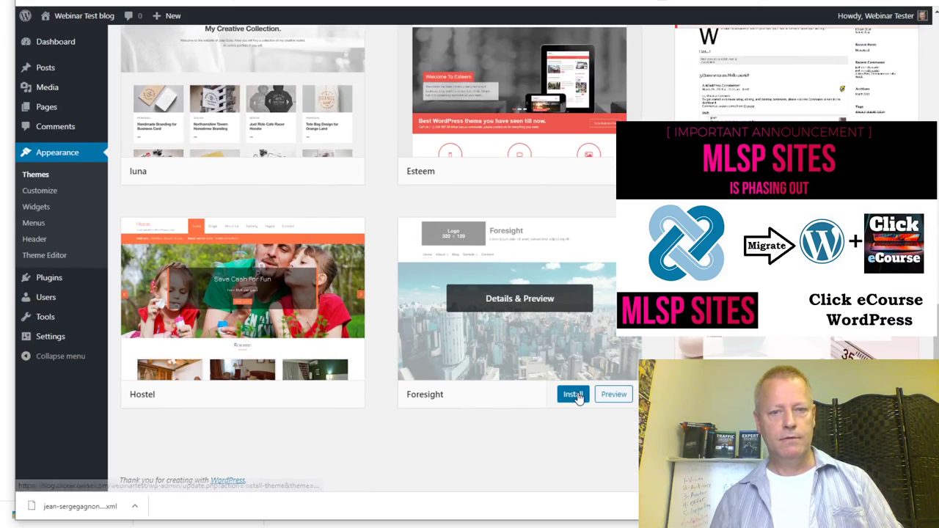
click(577, 400)
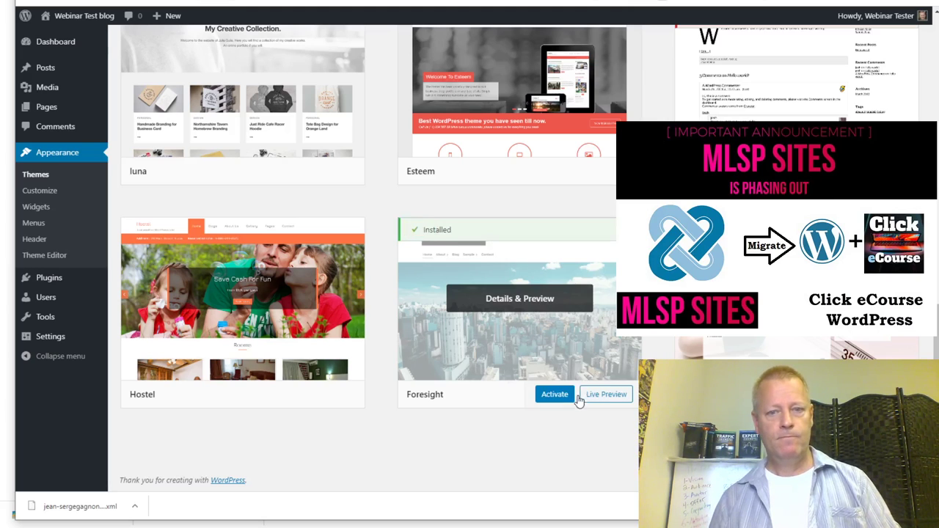
click(561, 399)
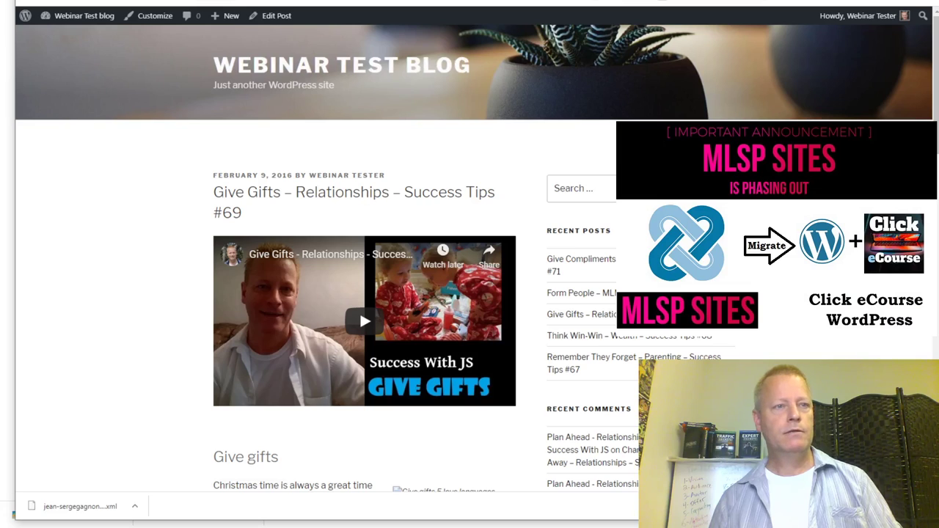
Reload the "Give Gifts – Relationships – Success Tips #69" post and review its appearance with the Foresight theme.
key(F5)
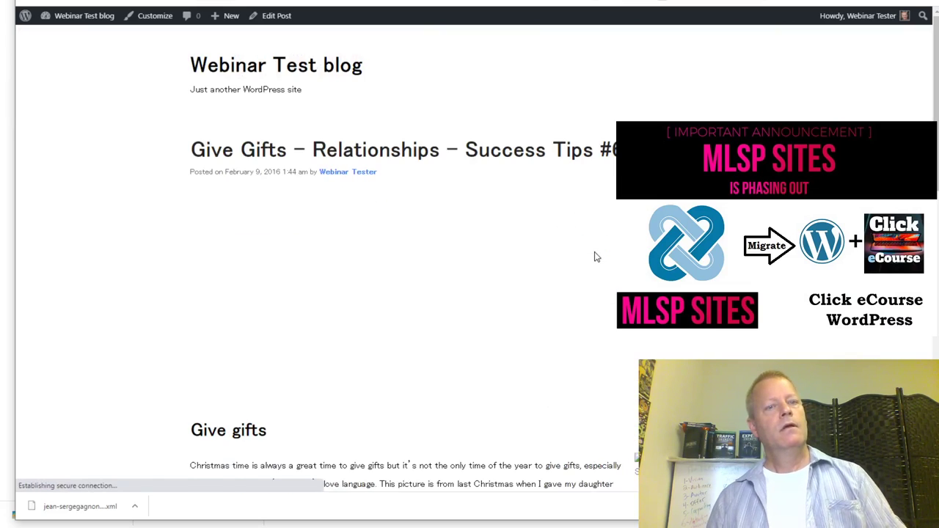
scroll(596, 257, down, 11)
scroll(595, 257, up, 6)
scroll(595, 257, up, 5)
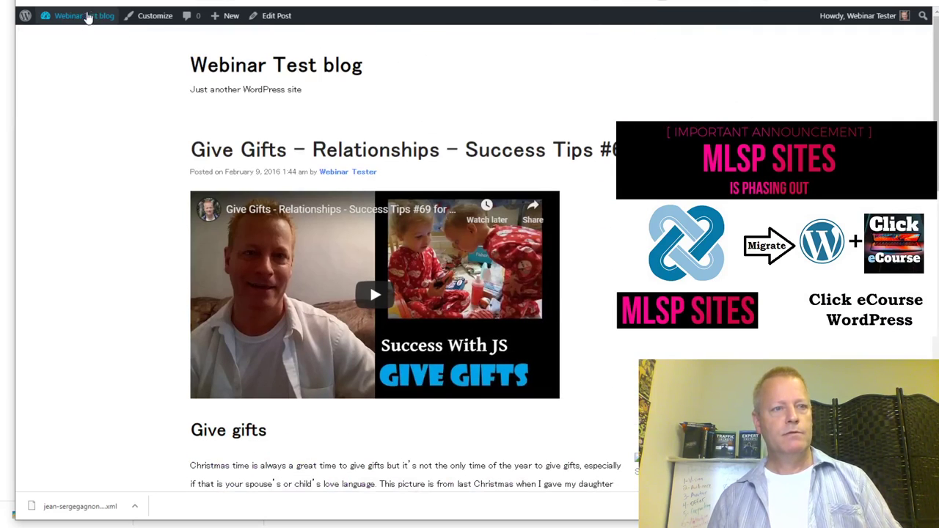
Go to the blog's home page, look through its posts in the Foresight theme and close the page.
click(224, 65)
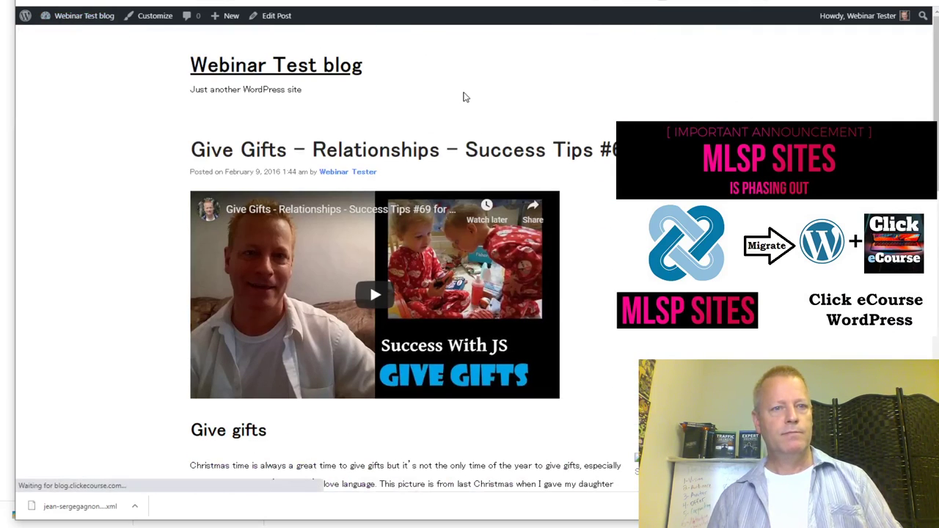
click(455, 153)
scroll(545, 198, down, 2)
scroll(545, 198, down, 20)
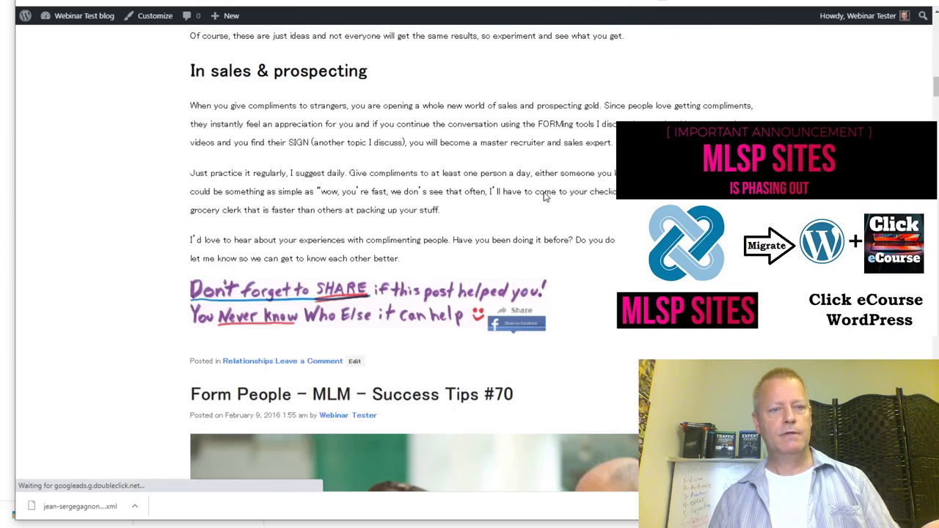
scroll(545, 196, down, 6)
scroll(545, 197, down, 15)
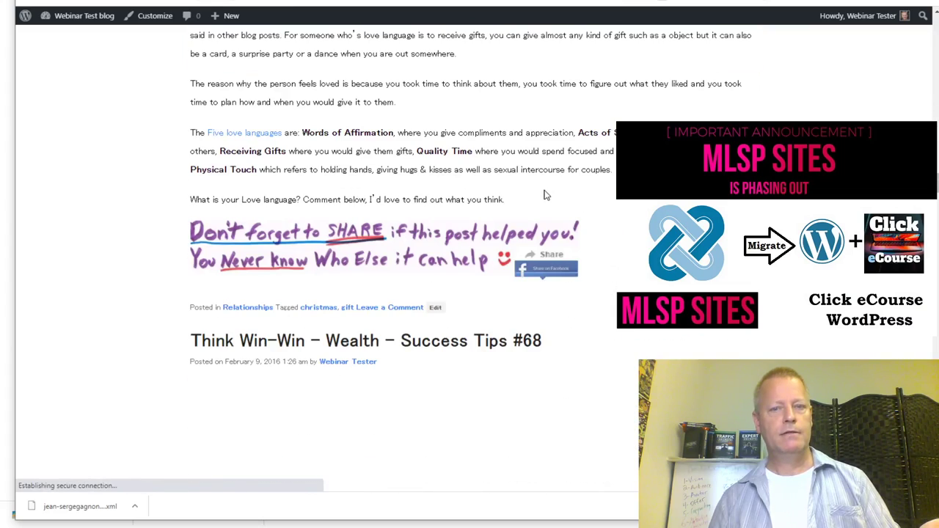
scroll(545, 195, up, 20)
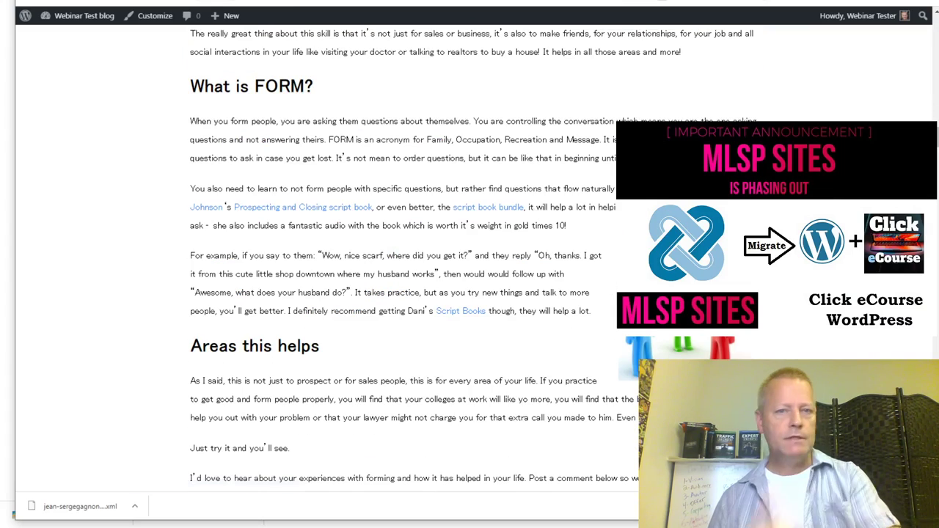
scroll(545, 195, up, 10)
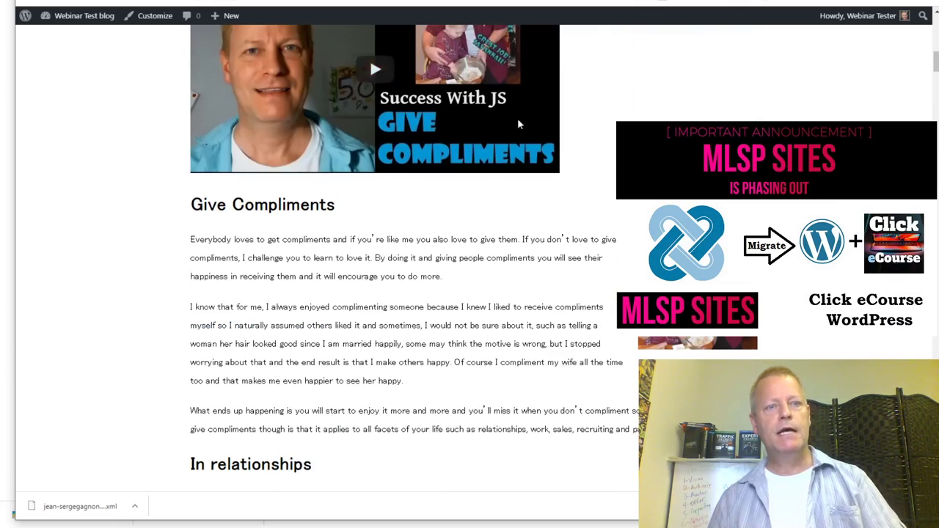
key(ctrl+w)
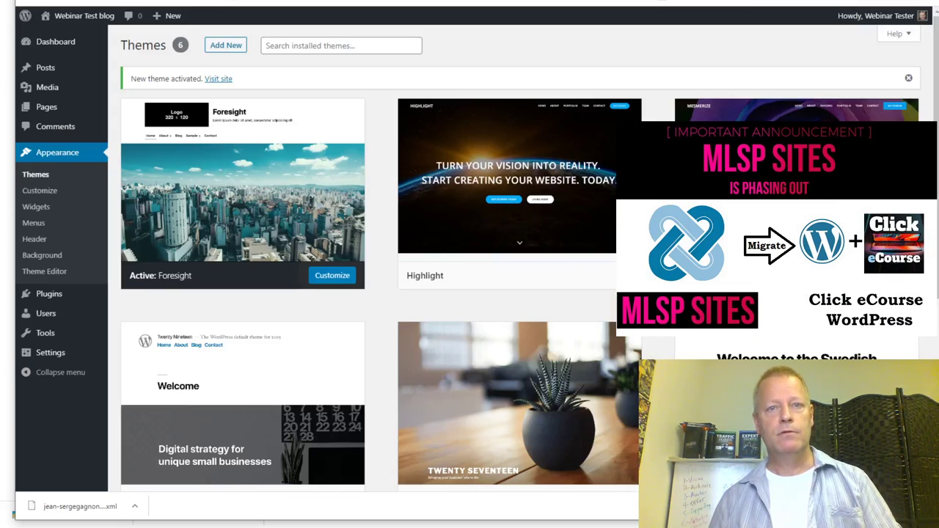
Browse the featured themes for another design, then install and activate the Hostel theme.
scroll(424, 339, down, 3)
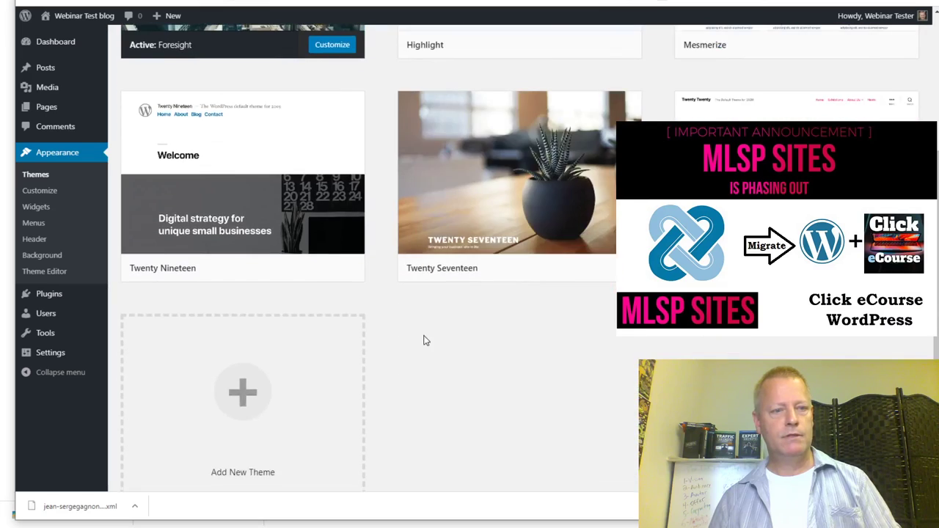
scroll(424, 340, up, 3)
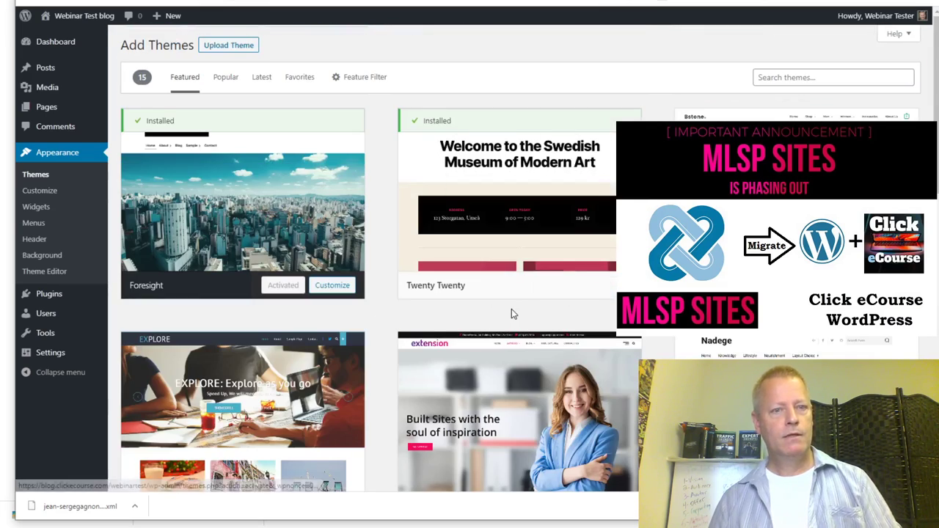
scroll(512, 309, down, 3)
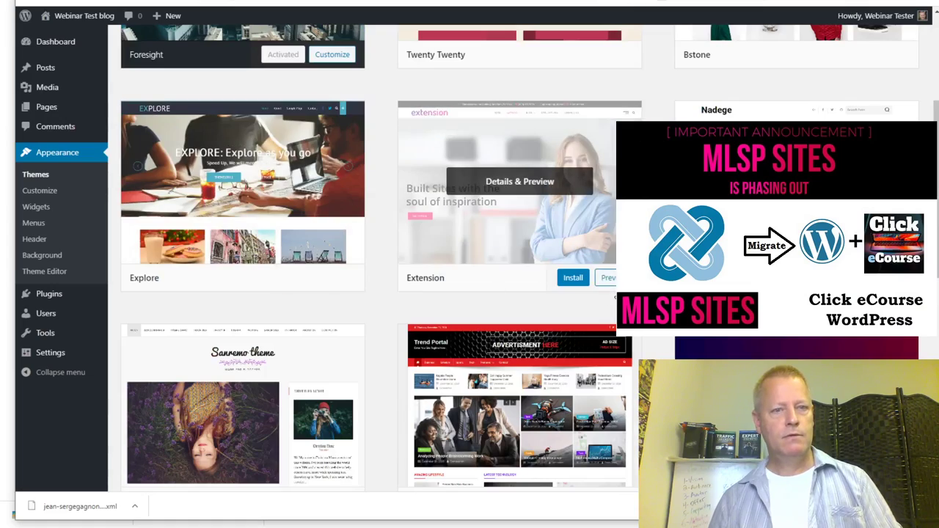
scroll(539, 301, down, 7)
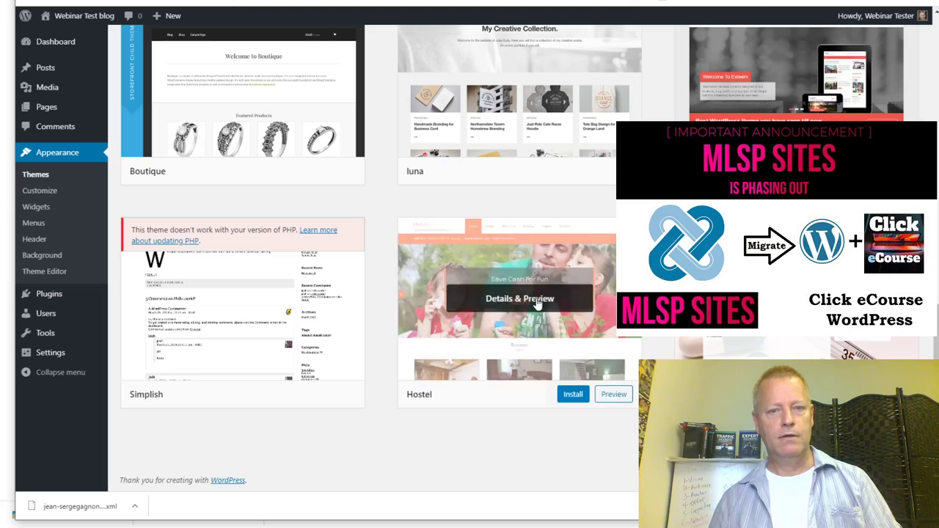
click(573, 394)
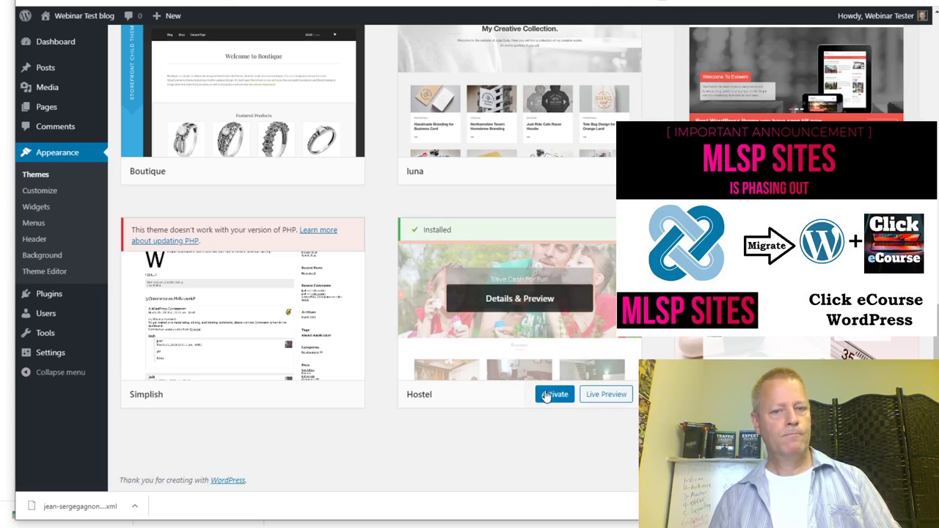
click(562, 400)
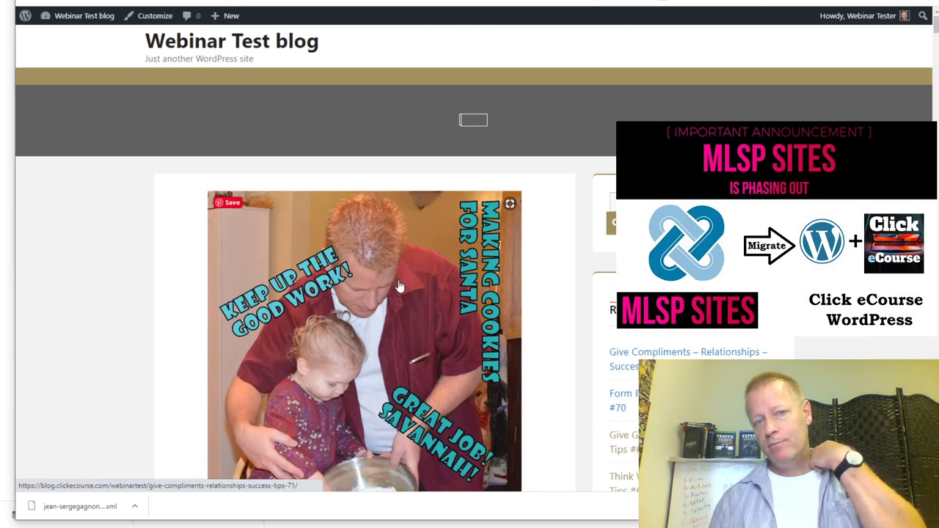
Look through the posts, videos and sidebar on the blog's home page to check how the Hostel theme displays them.
scroll(440, 294, down, 5)
scroll(440, 293, down, 6)
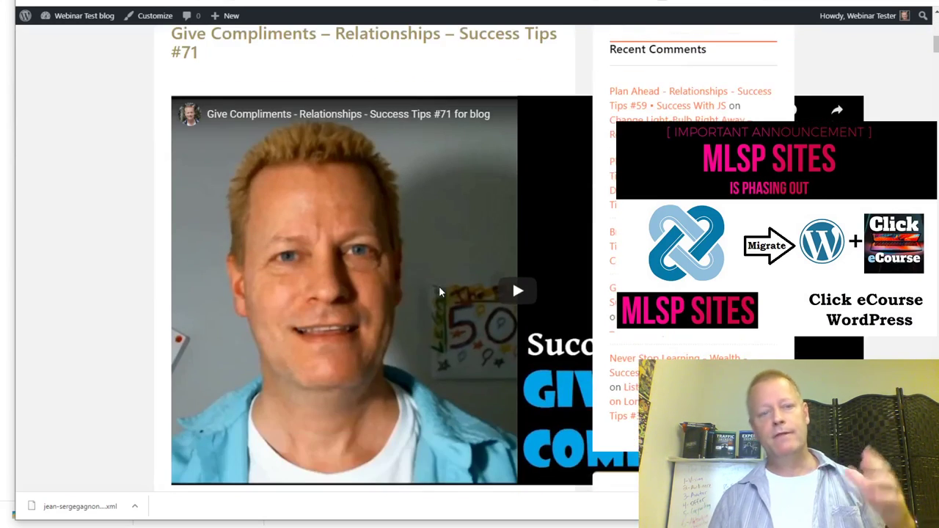
scroll(443, 285, down, 5)
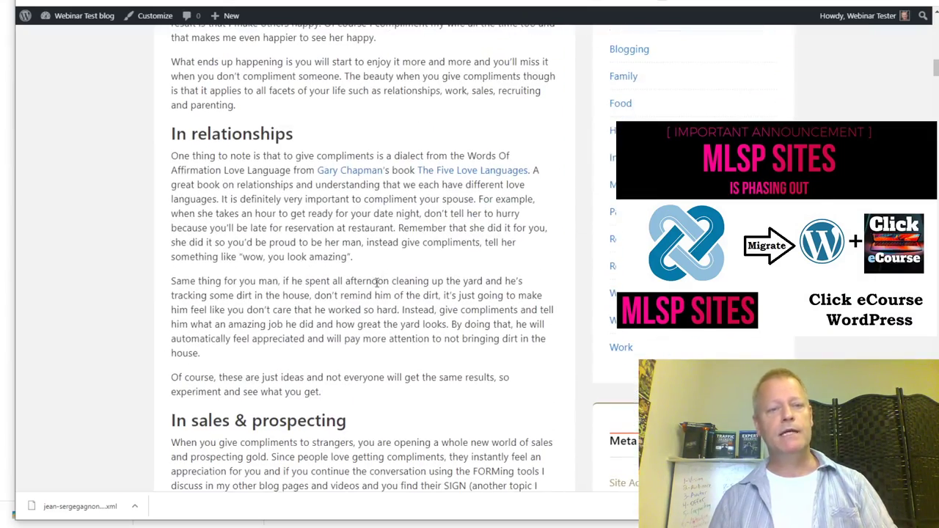
drag(265, 168, 372, 320)
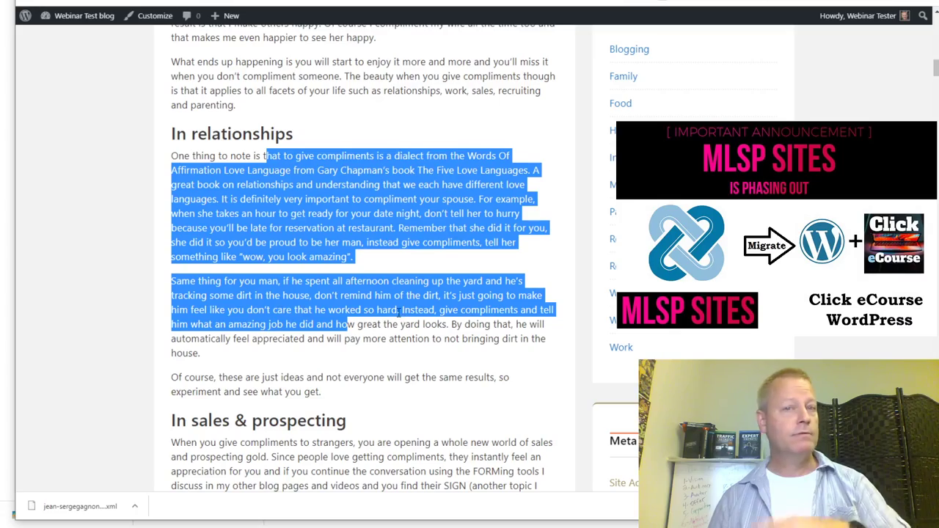
scroll(398, 312, down, 3)
drag(384, 293, 391, 294)
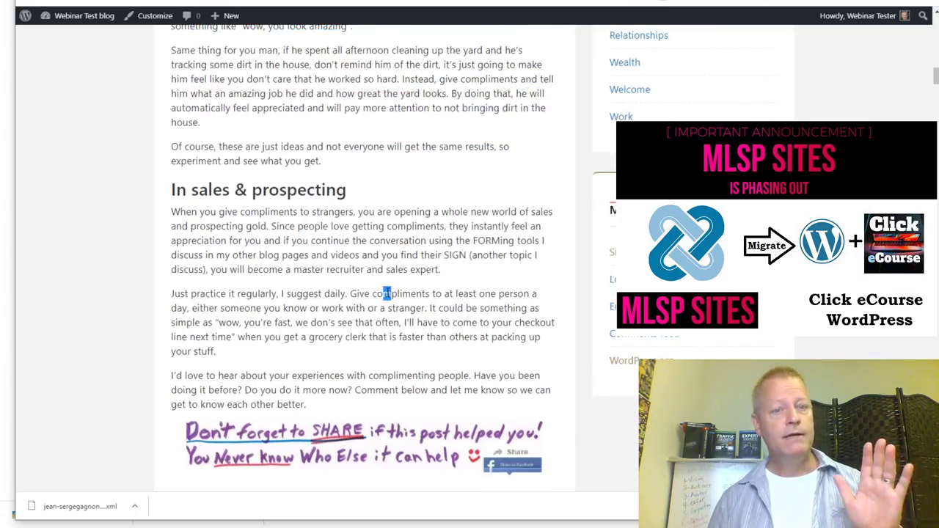
scroll(388, 293, down, 15)
scroll(381, 273, down, 9)
scroll(377, 274, up, 12)
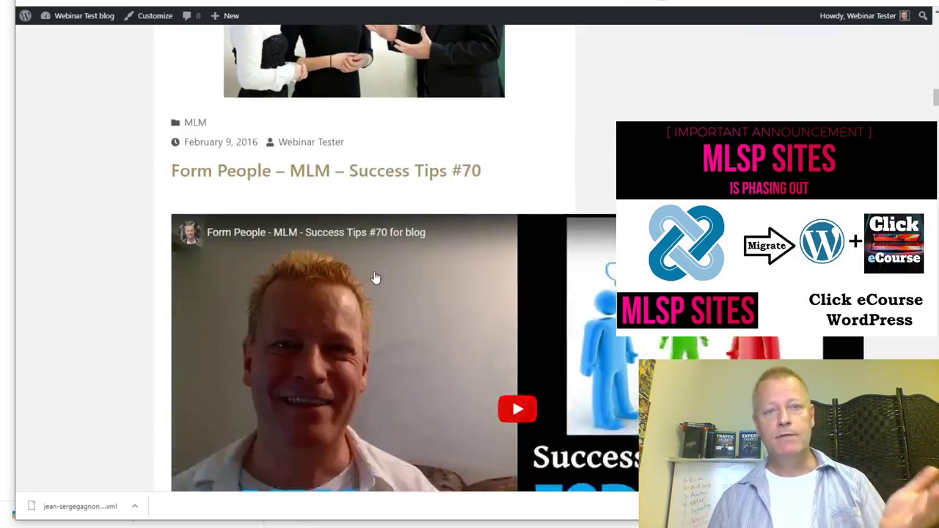
scroll(374, 277, up, 20)
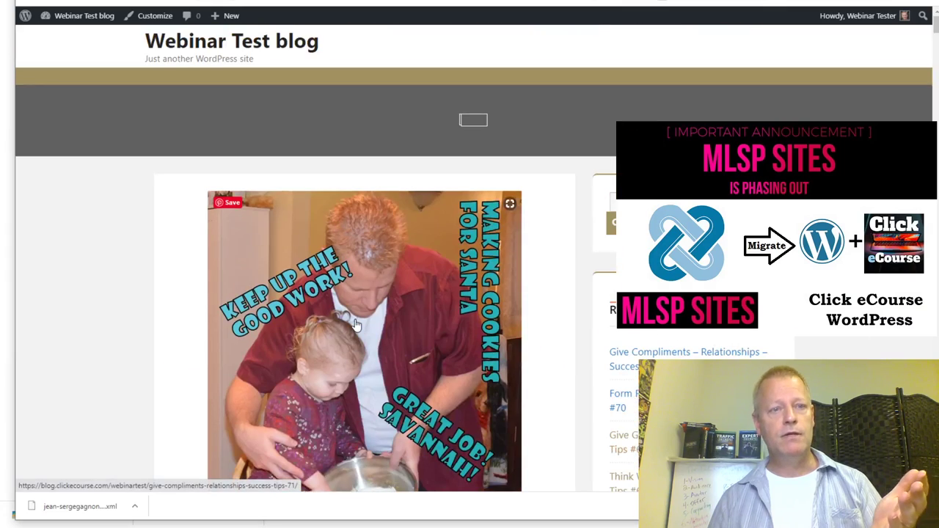
Leave the blog's home page and search the directory of new plugins for "popup form".
scroll(446, 325, down, 9)
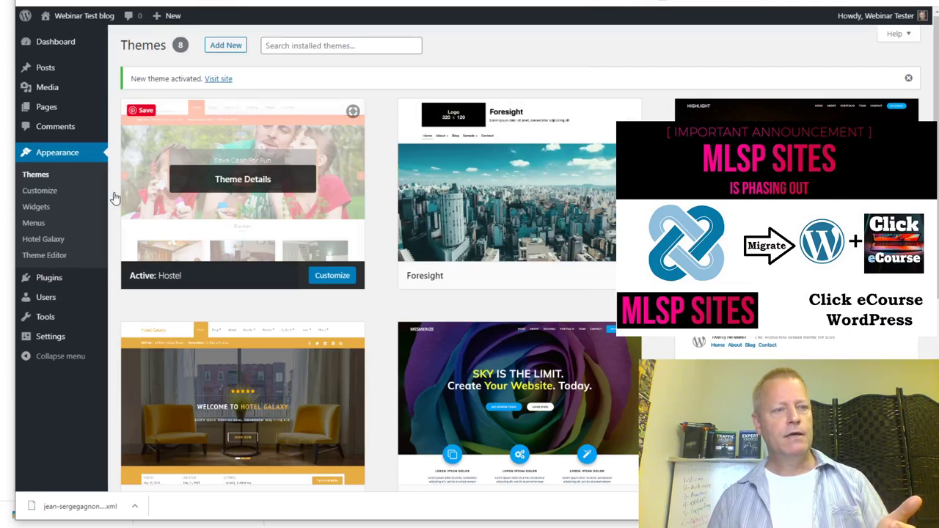
click(49, 279)
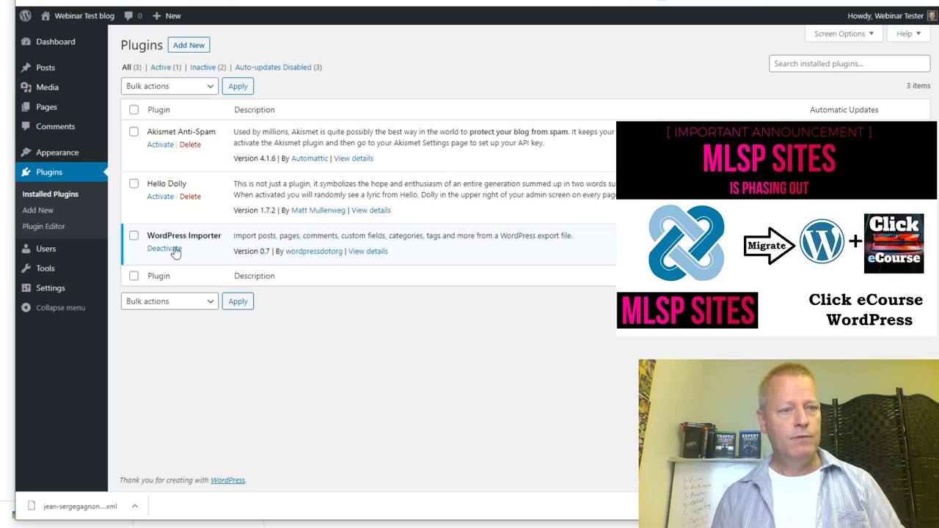
click(193, 50)
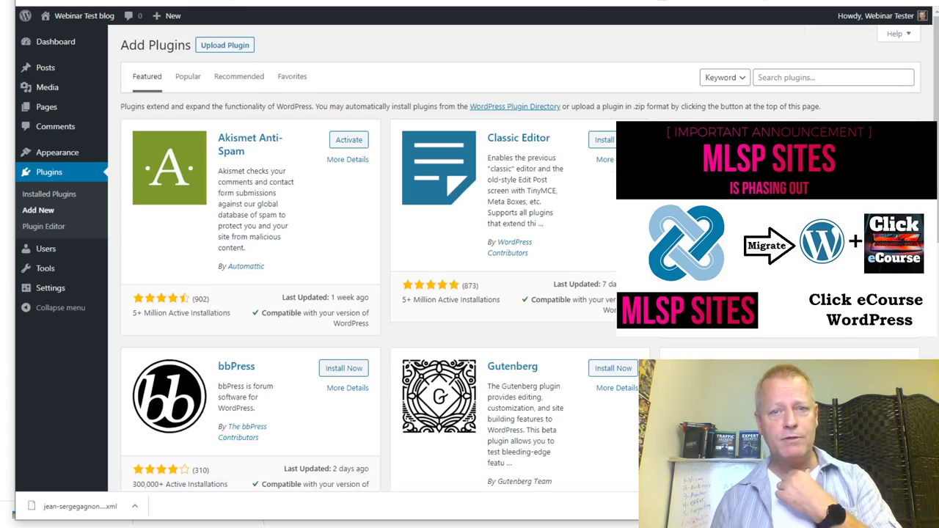
click(793, 84)
text(po)
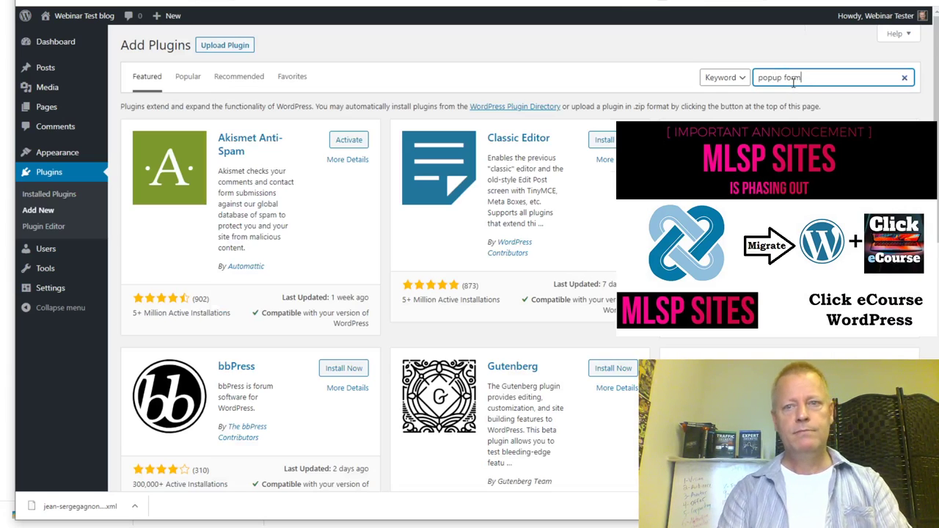
text(pup form)
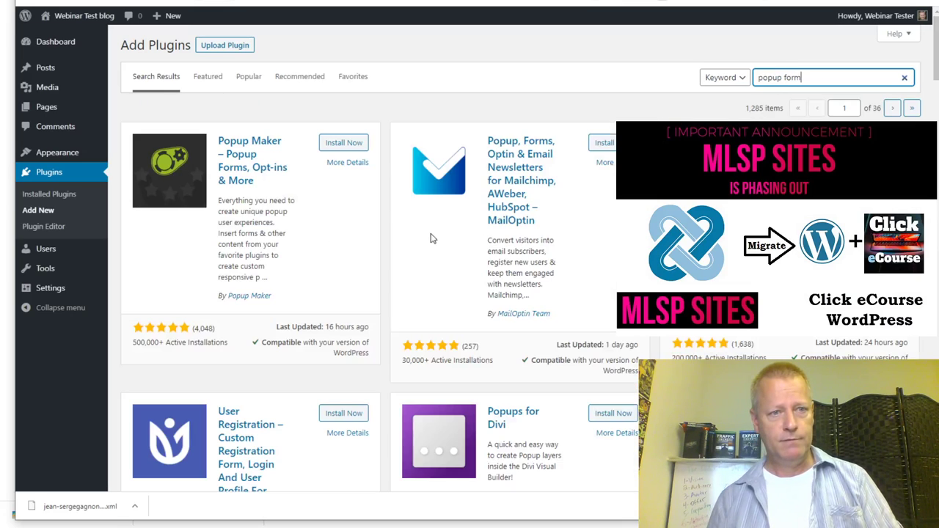
Browse the popup form plugins to the end of the results page, checking active installations of Newsletter and Custom eForms by AbcSubmit.
scroll(613, 224, down, 10)
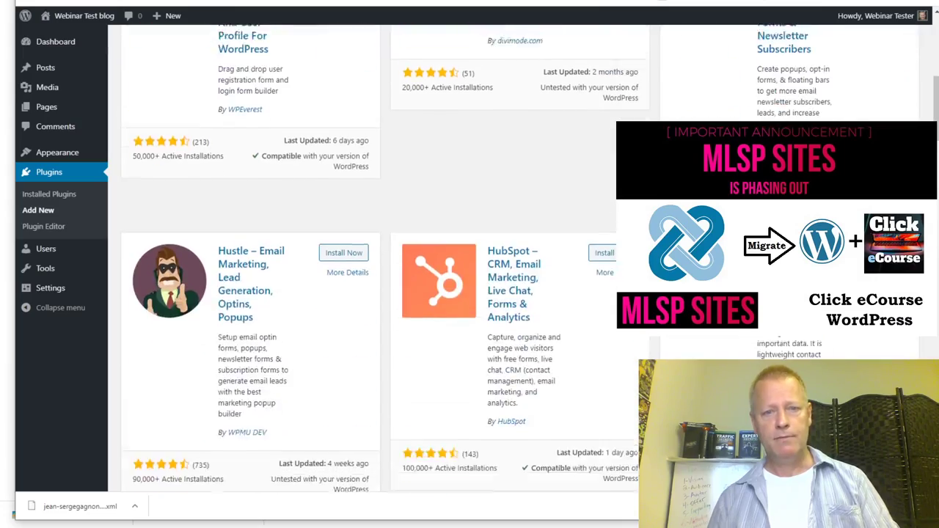
scroll(382, 257, down, 10)
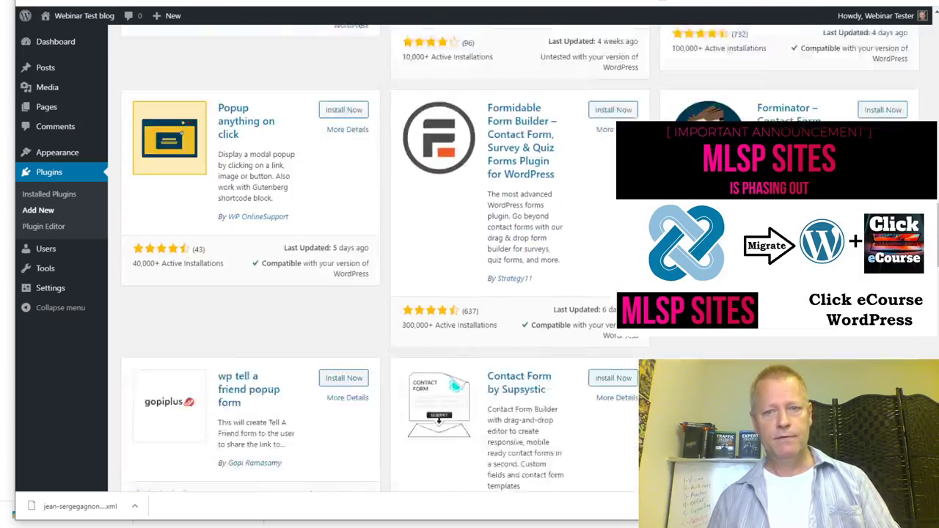
scroll(381, 257, down, 10)
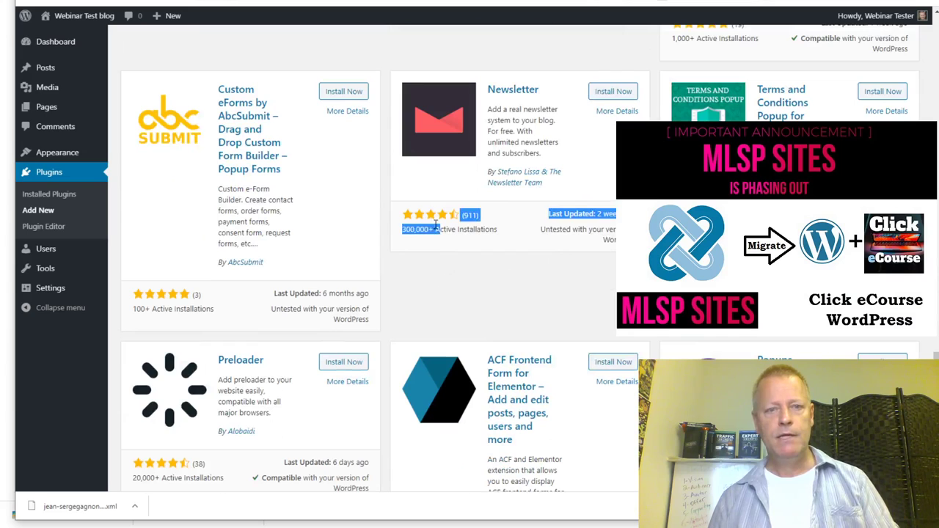
drag(403, 217, 458, 230)
click(462, 230)
scroll(465, 229, up, 3)
scroll(466, 231, up, 2)
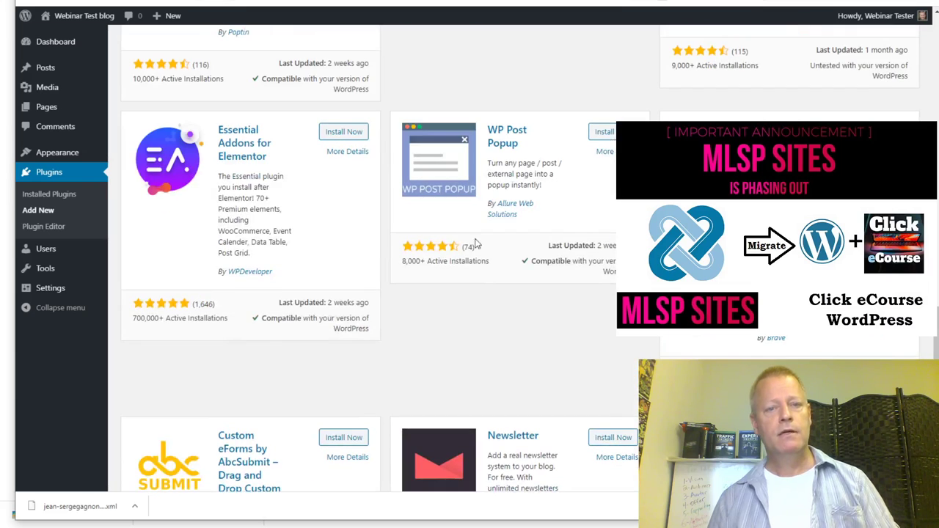
scroll(440, 293, down, 5)
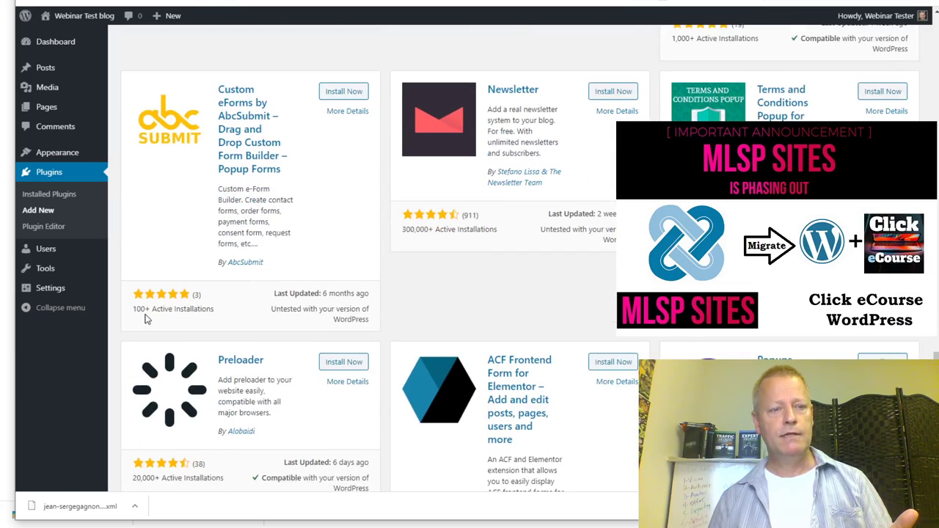
drag(138, 309, 163, 310)
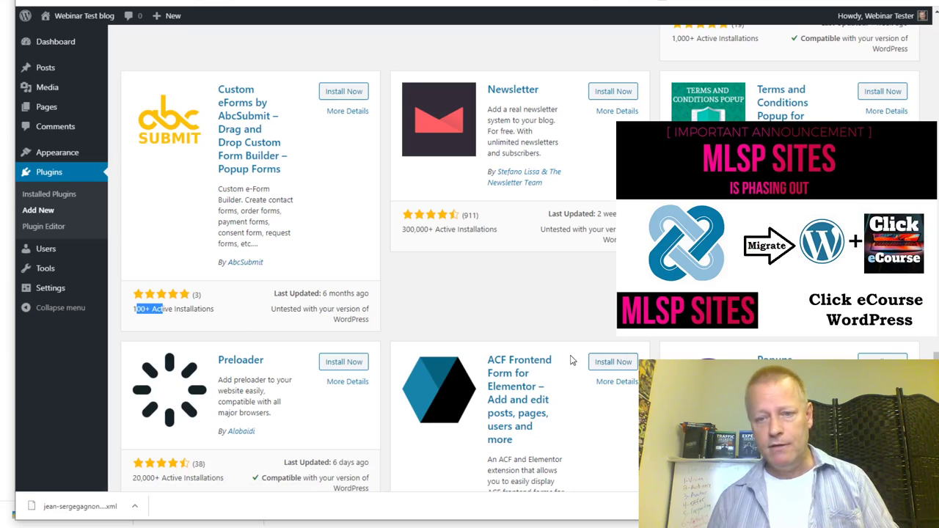
scroll(572, 355, down, 3)
scroll(572, 352, down, 2)
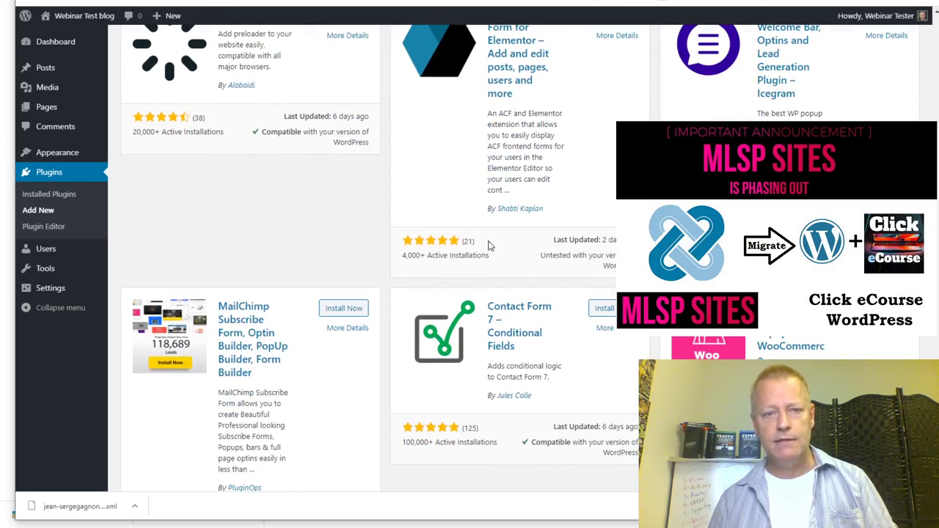
scroll(594, 341, down, 2)
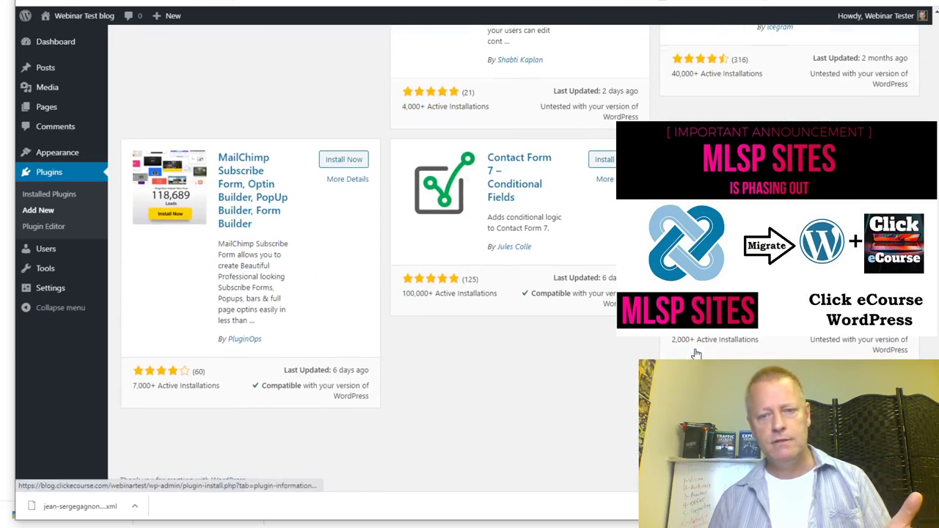
Compare the ratings and installation counts of plugins around wp tell a friend popup form, Formidable Form Builder and NEX-Forms.
scroll(245, 395, up, 8)
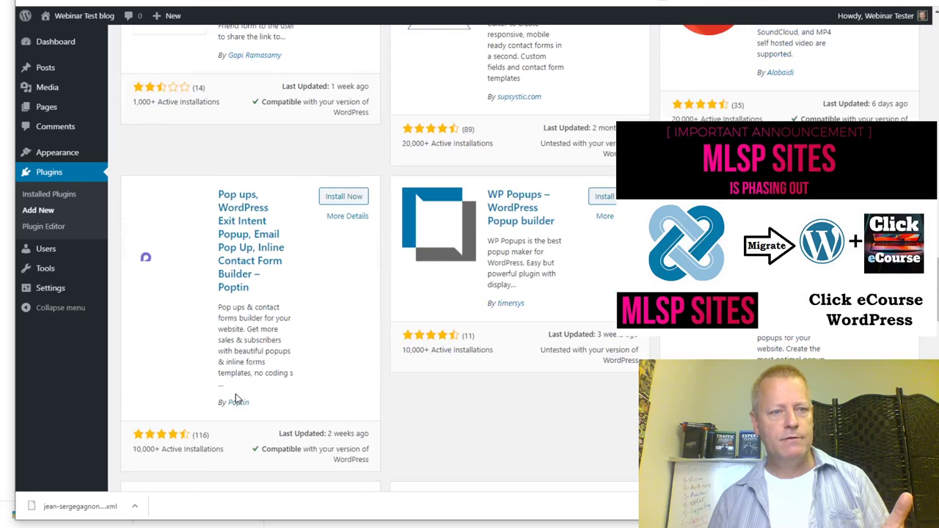
scroll(220, 293, down, 2)
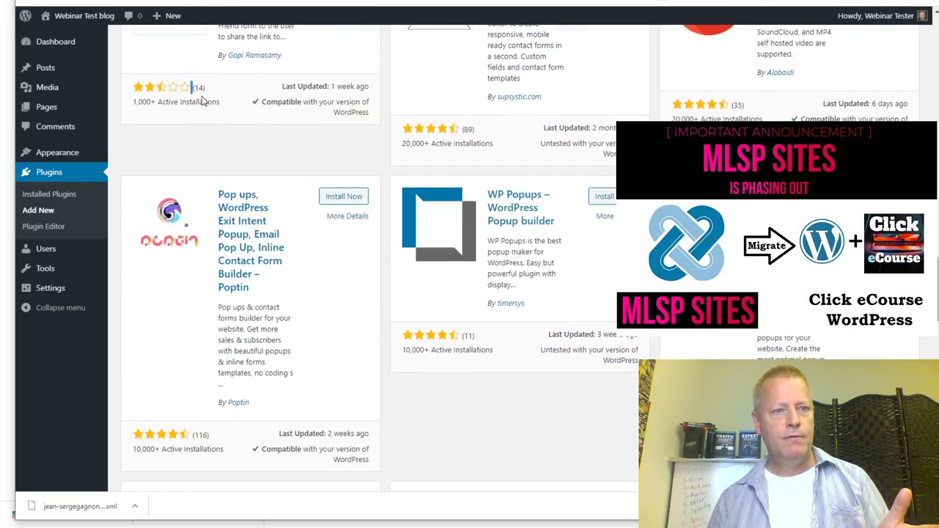
scroll(174, 109, up, 1)
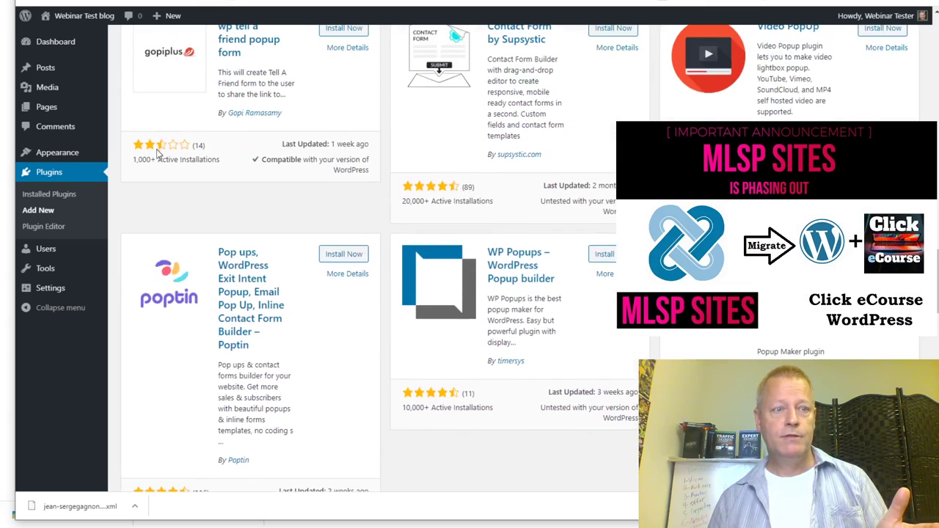
scroll(533, 215, up, 2)
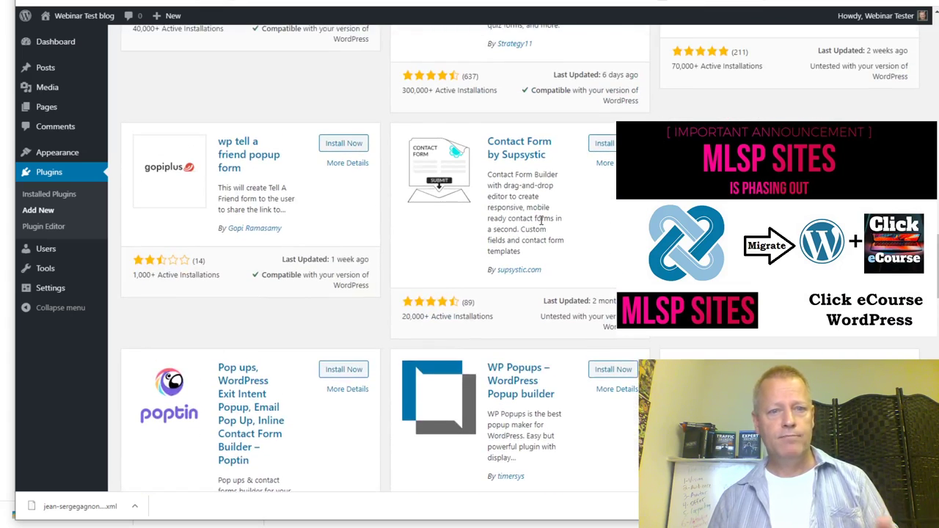
scroll(541, 220, up, 3)
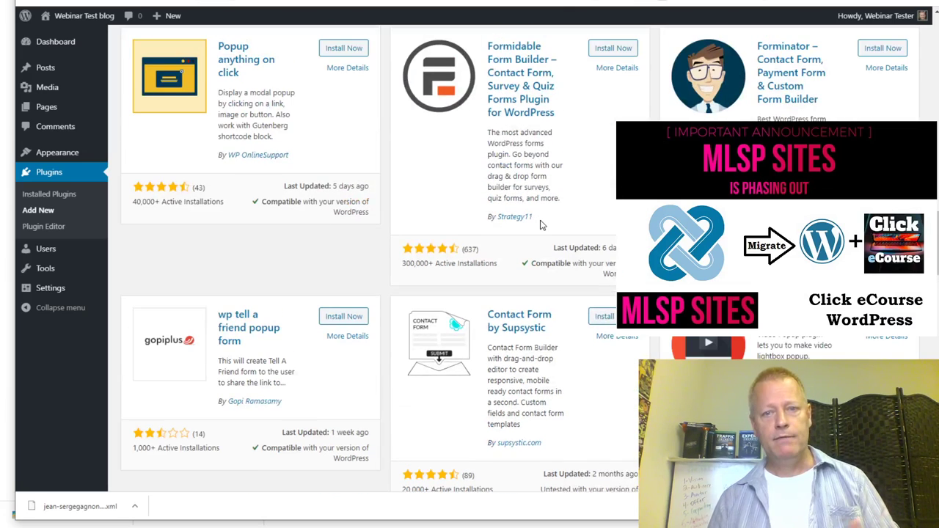
scroll(542, 225, down, 3)
scroll(541, 225, up, 3)
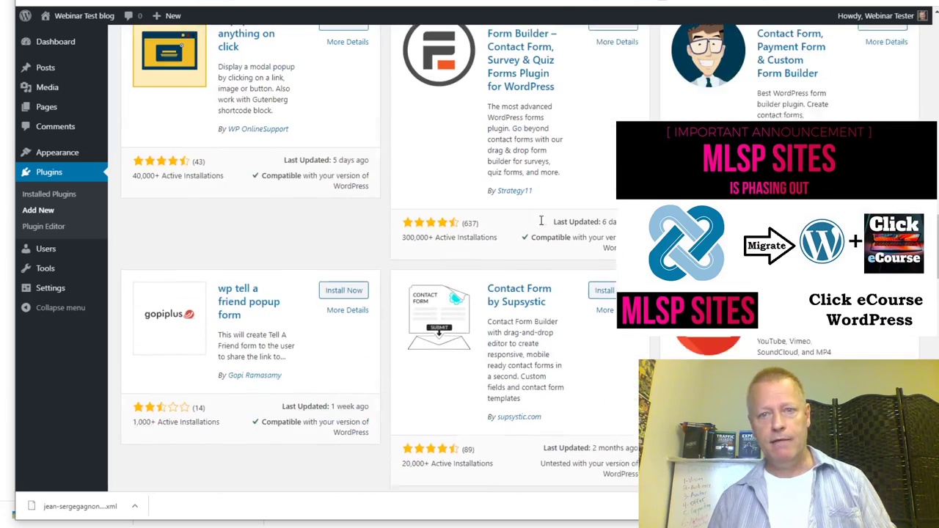
scroll(541, 225, up, 5)
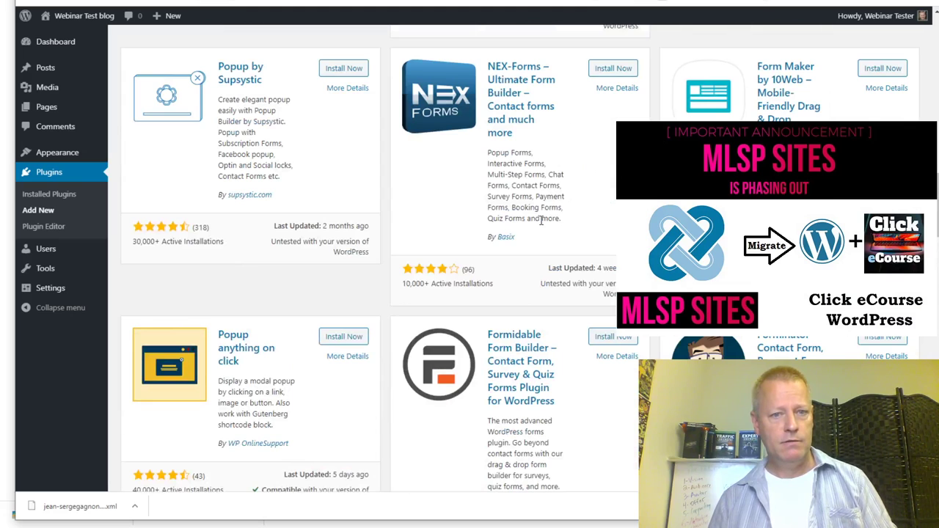
scroll(541, 220, up, 3)
scroll(541, 220, down, 2)
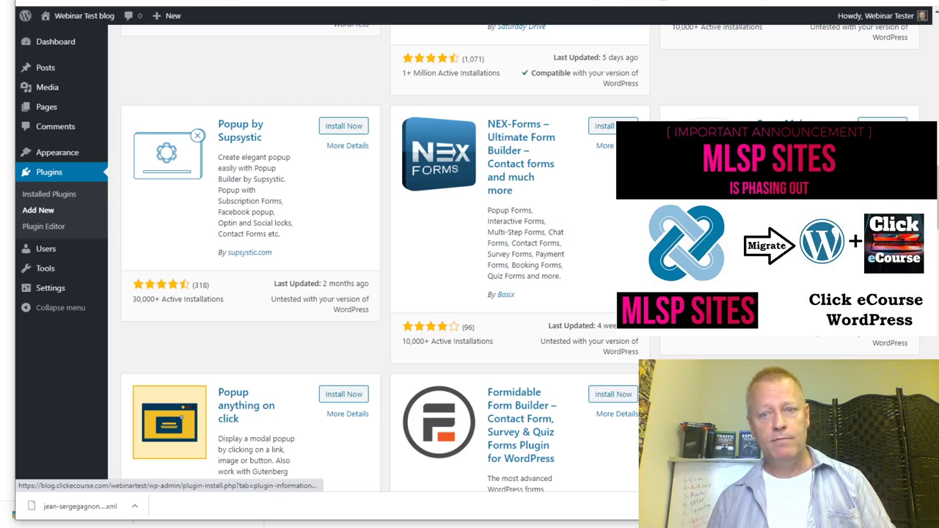
Open the details of Form Maker by 10Web, read through its feature list and close them.
click(883, 145)
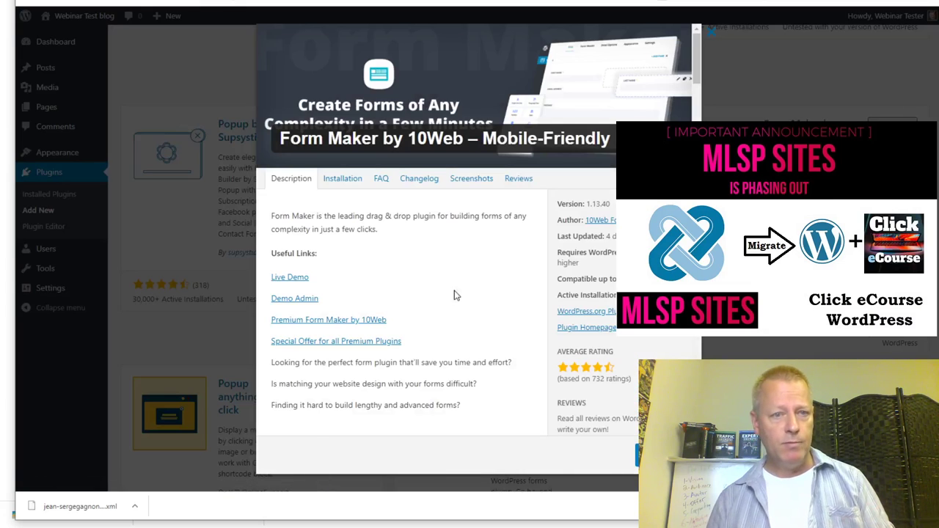
scroll(493, 306, down, 10)
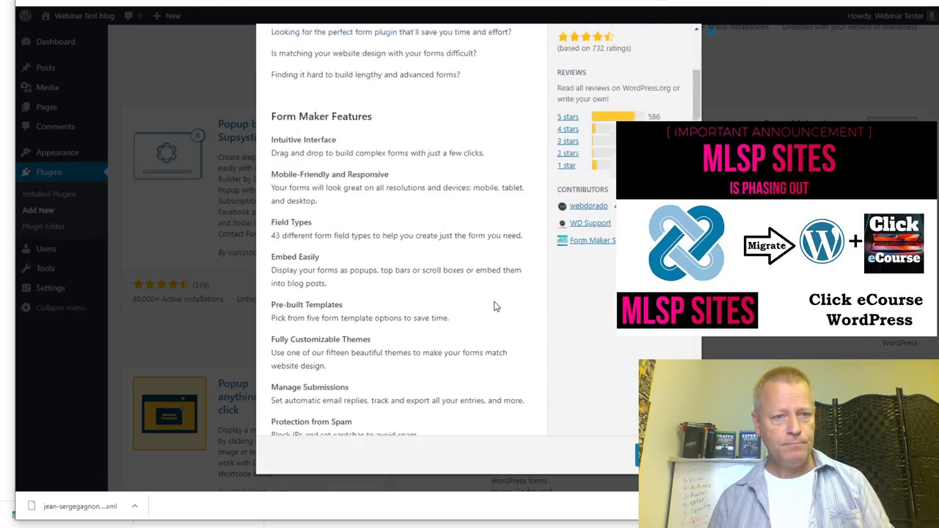
scroll(477, 305, down, 1)
scroll(414, 264, up, 5)
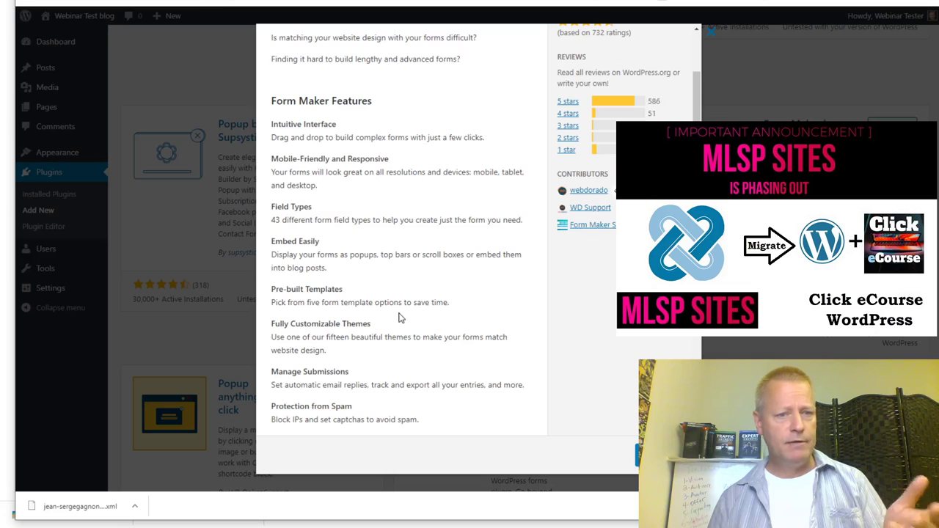
scroll(398, 293, down, 6)
scroll(400, 298, down, 4)
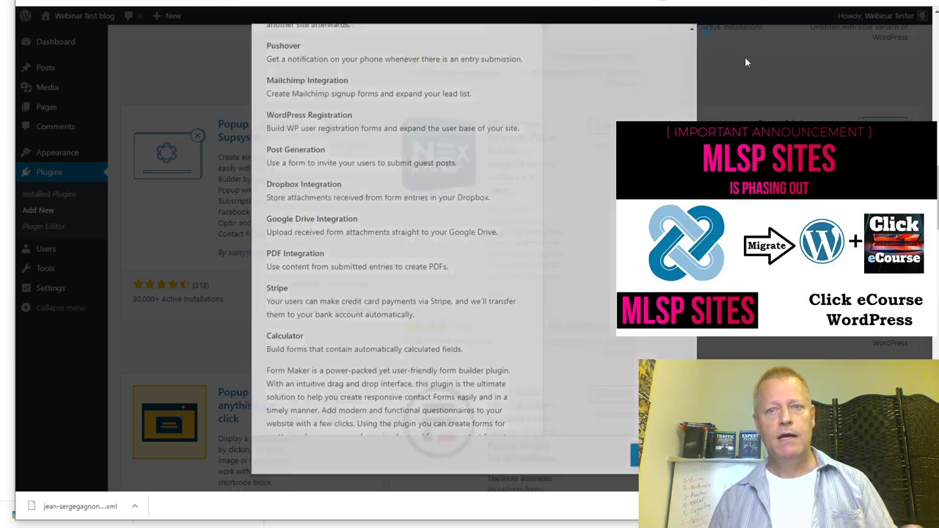
click(745, 57)
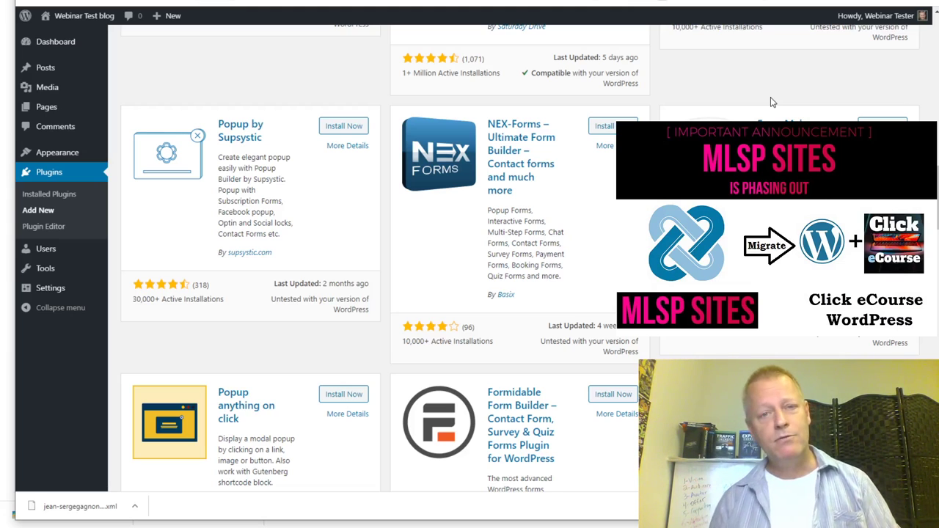
Look over the remaining popup form plugins again, returning to the first results such as Popup Maker and MailOptin.
scroll(644, 424, down, 5)
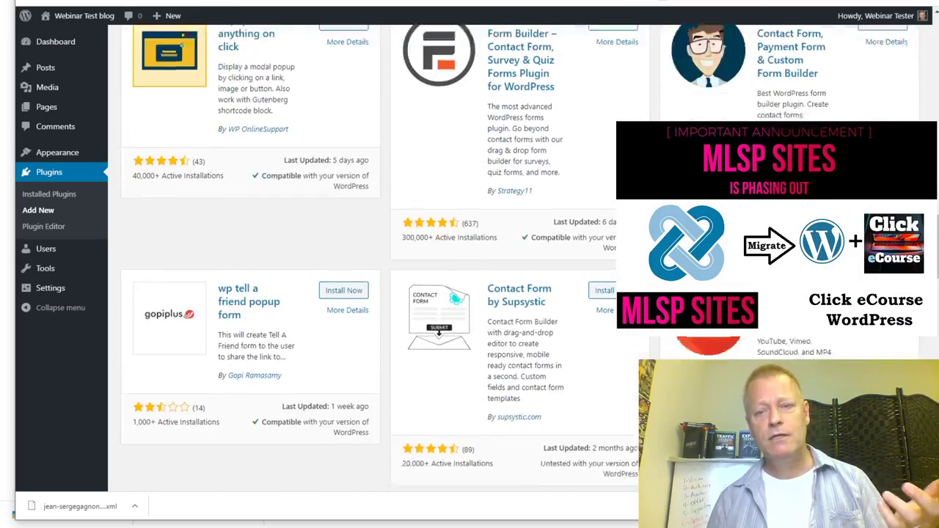
scroll(514, 256, down, 3)
scroll(513, 256, up, 18)
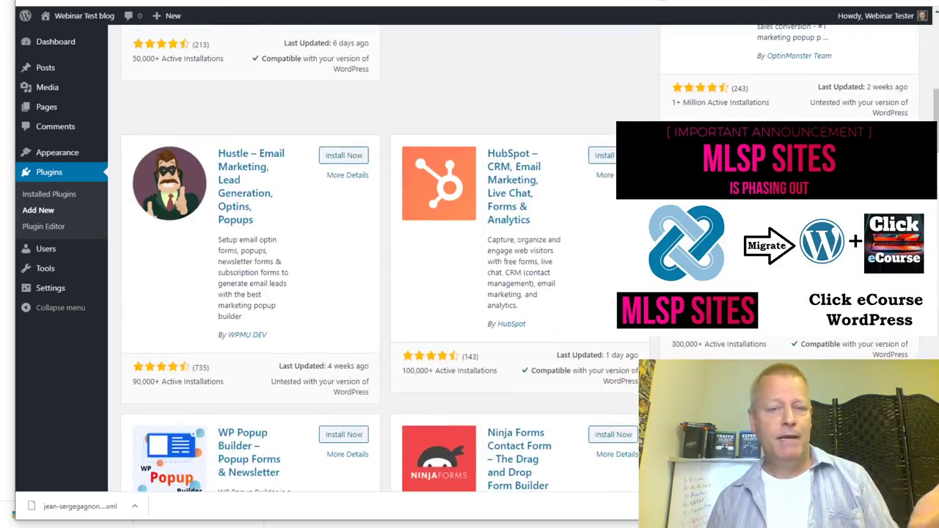
scroll(366, 257, up, 5)
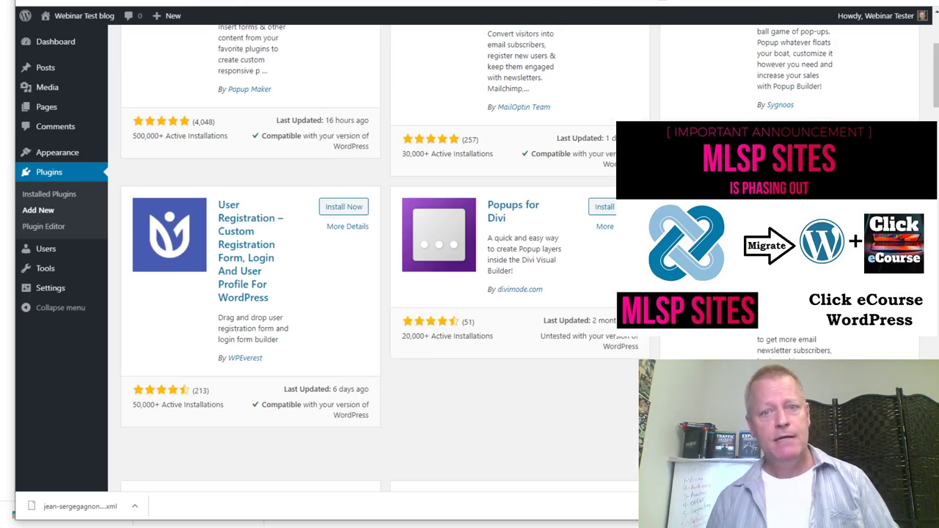
scroll(366, 257, up, 3)
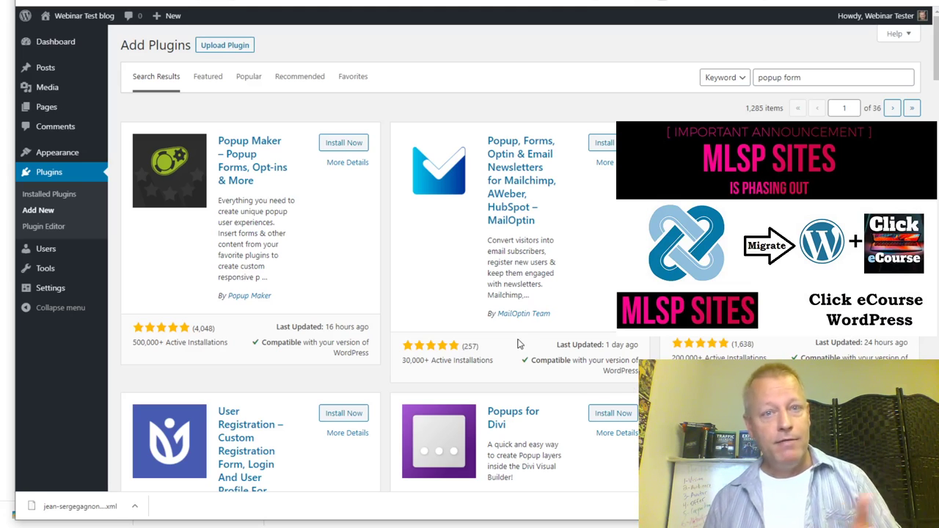
scroll(517, 344, down, 1)
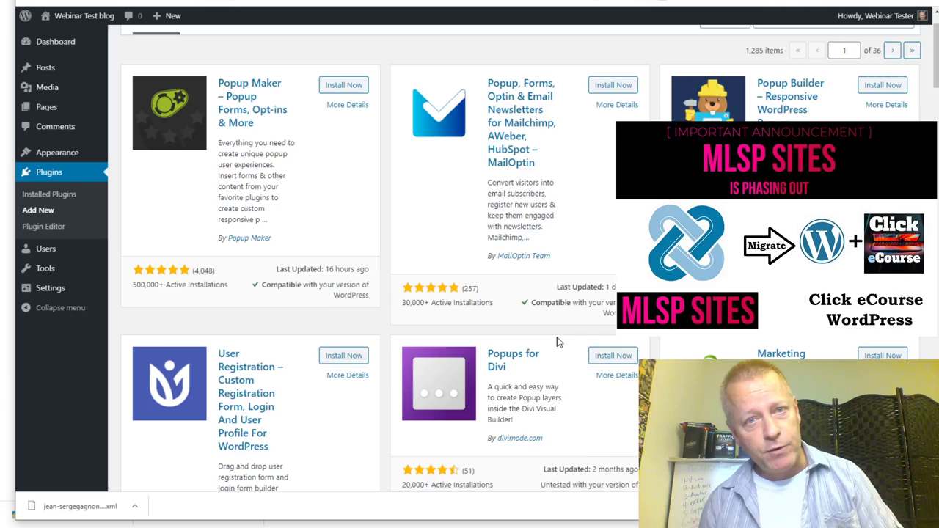
scroll(556, 342, up, 1)
scroll(73, 132, down, 5)
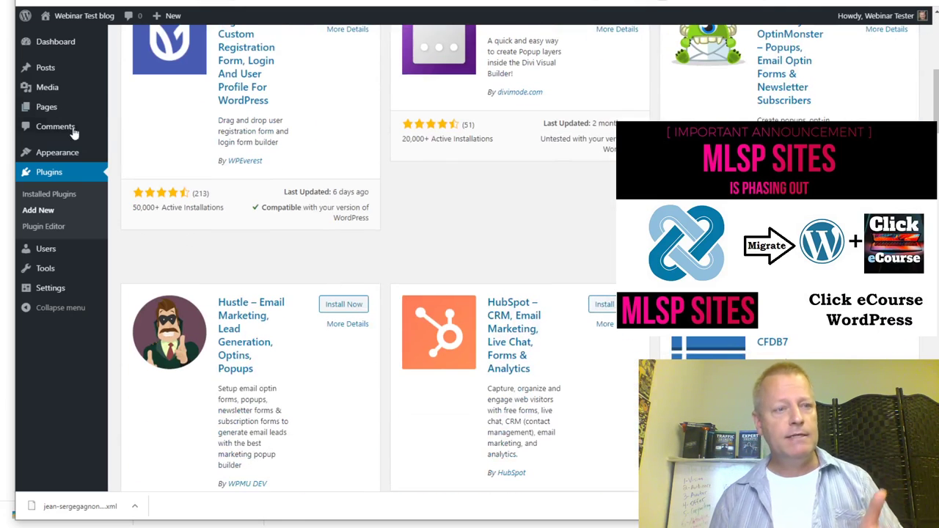
Open the list of all posts and look through the imported blog posts.
click(40, 68)
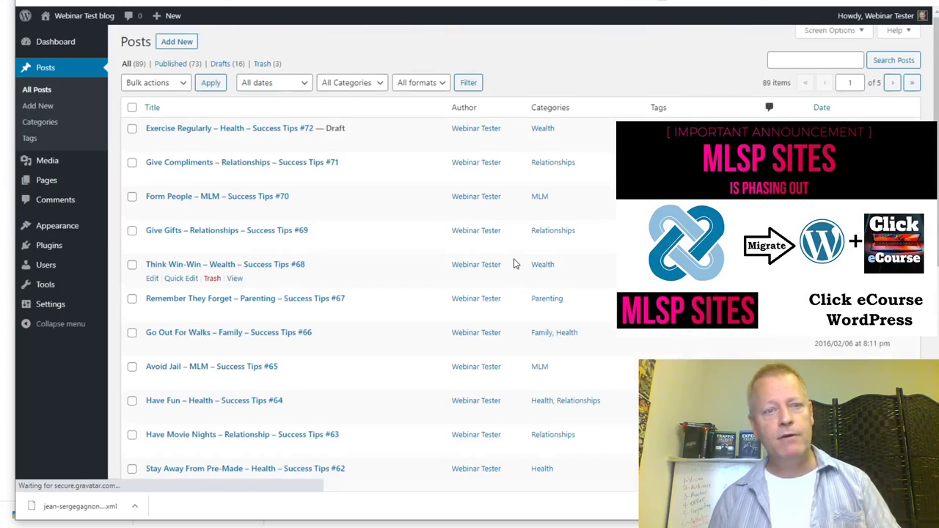
scroll(513, 264, down, 10)
scroll(404, 279, up, 10)
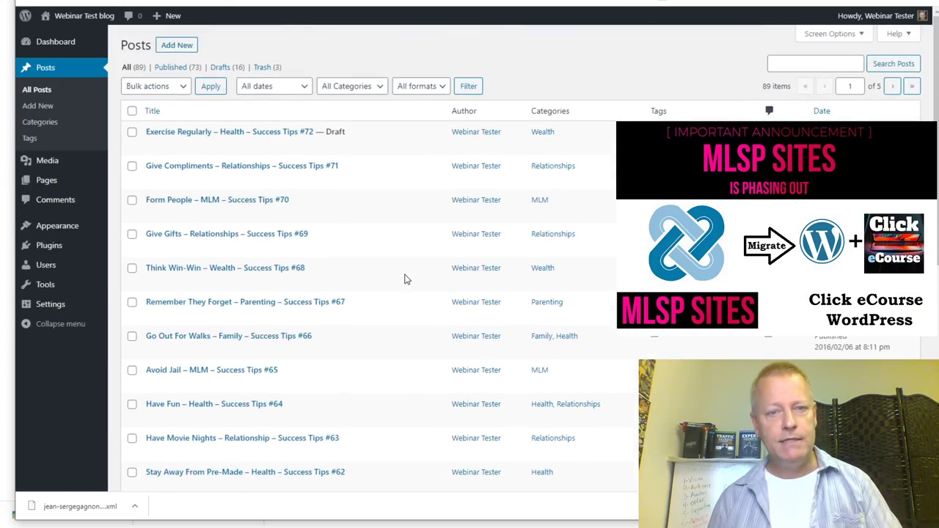
scroll(404, 278, down, 10)
scroll(404, 278, up, 10)
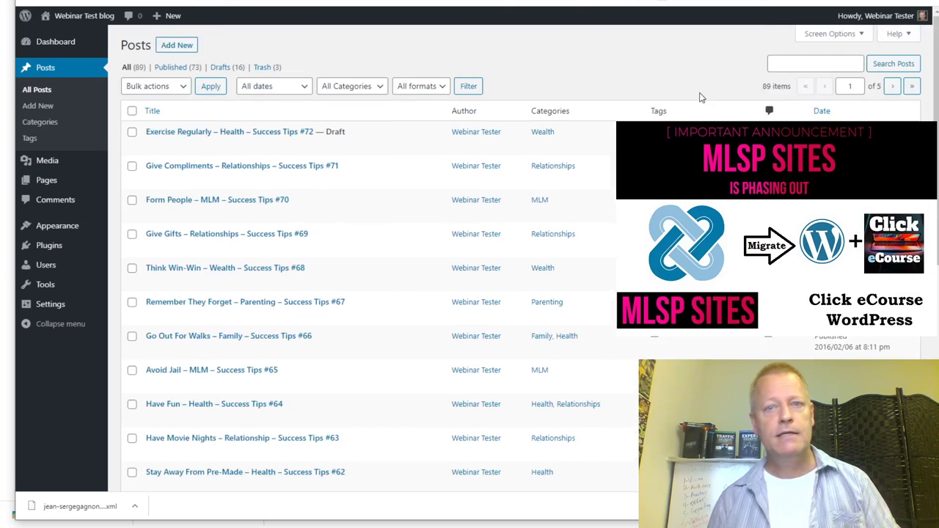
Switch to the live Webinar Test blog and examine how the imported Give Compliments and Form People posts display with their images and videos.
key(ctrl+Tab)
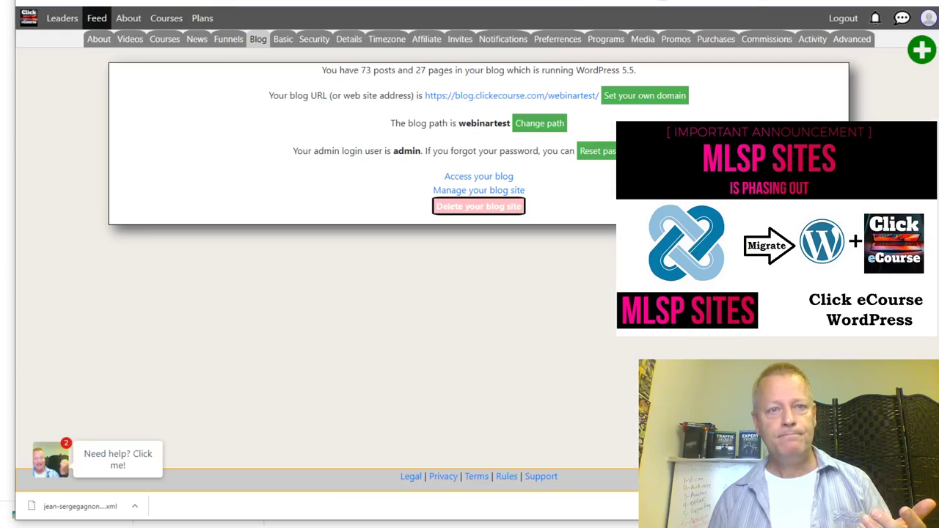
key(ctrl+Tab)
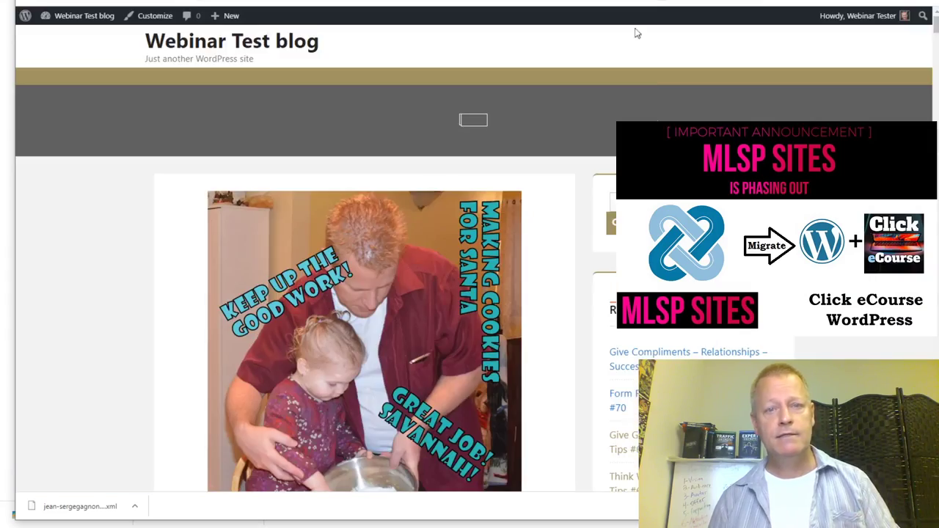
scroll(562, 249, down, 10)
scroll(562, 249, down, 15)
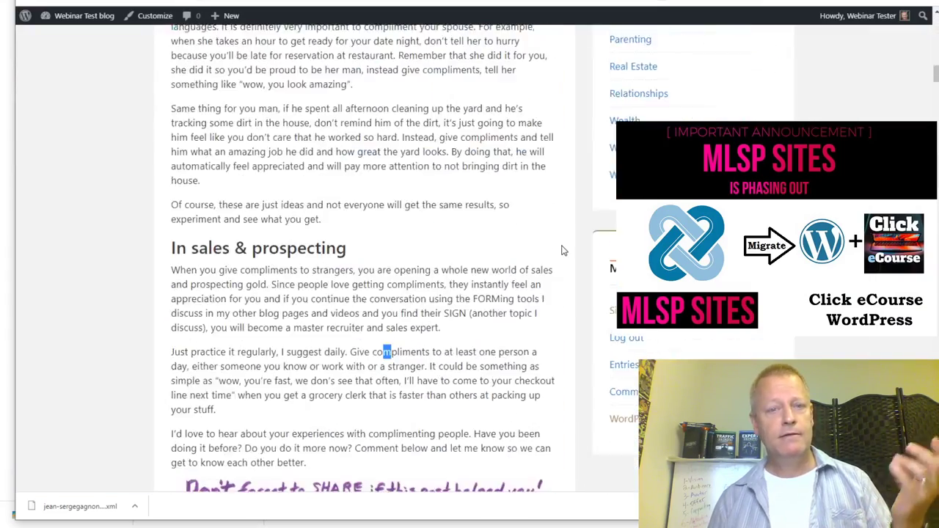
scroll(565, 253, down, 10)
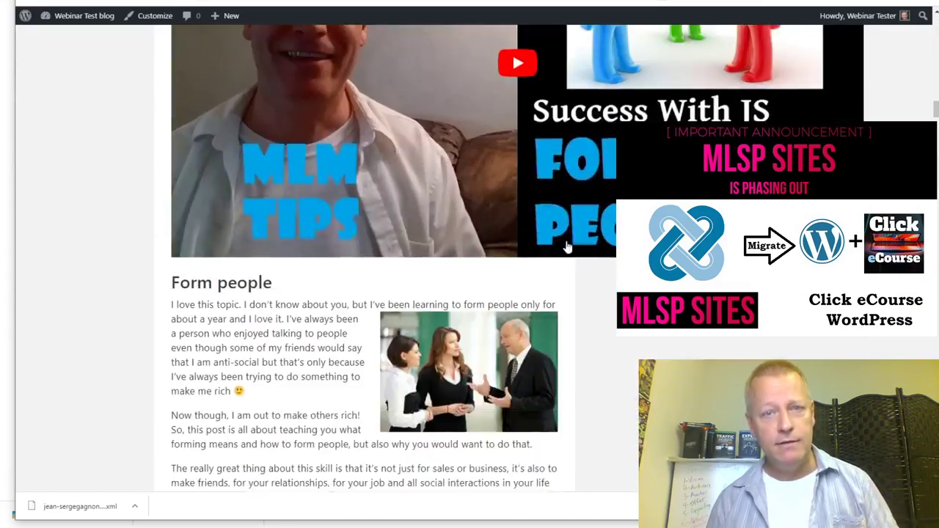
scroll(567, 247, down, 4)
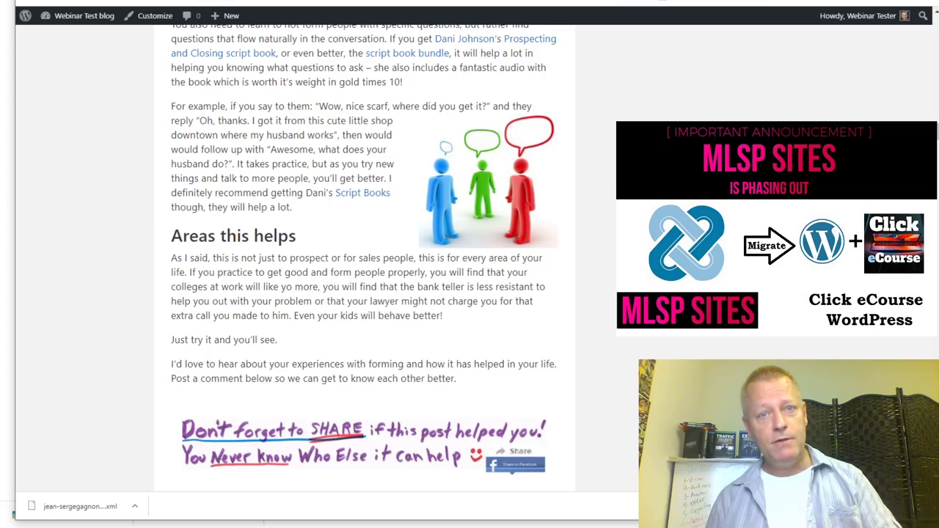
scroll(365, 257, down, 5)
scroll(364, 256, up, 9)
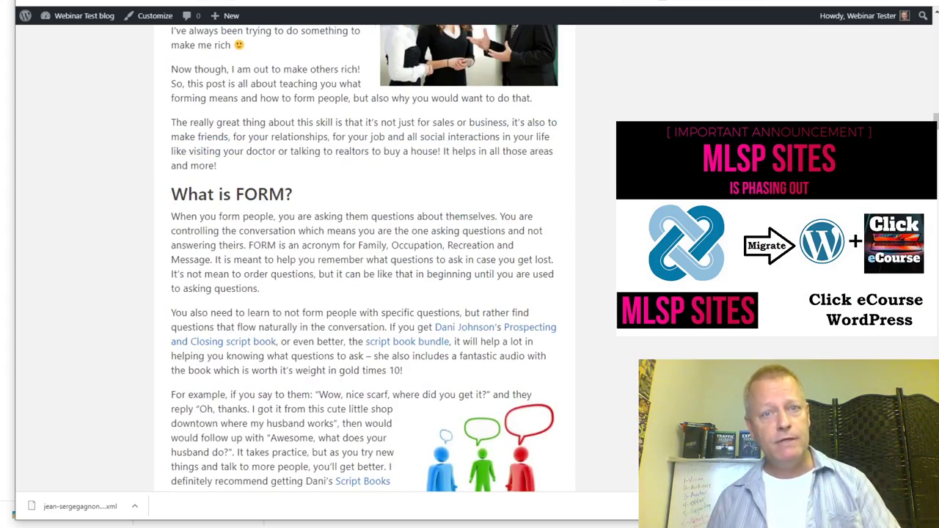
scroll(365, 257, up, 10)
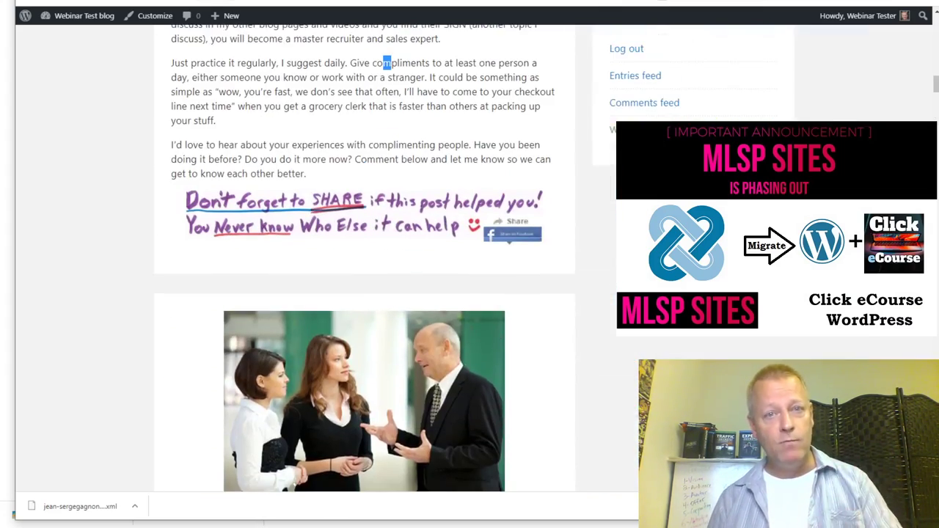
scroll(364, 257, up, 10)
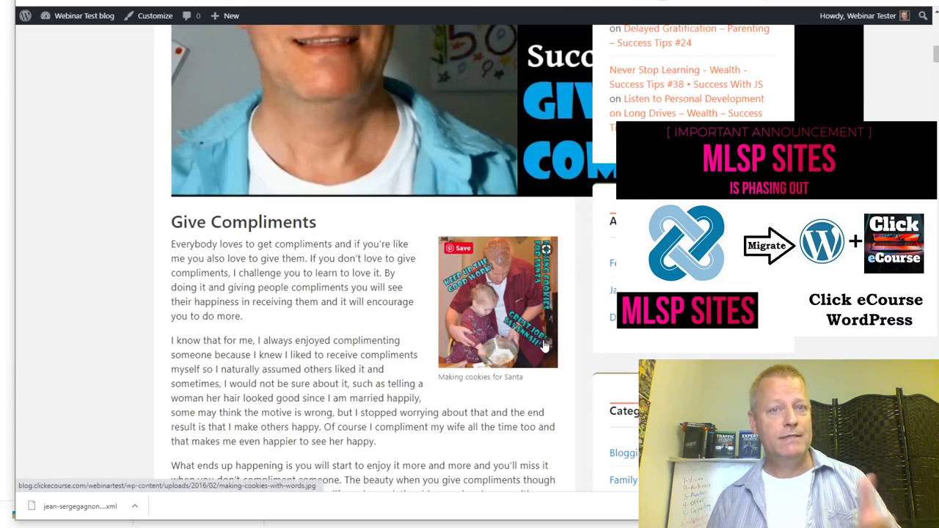
click(453, 322)
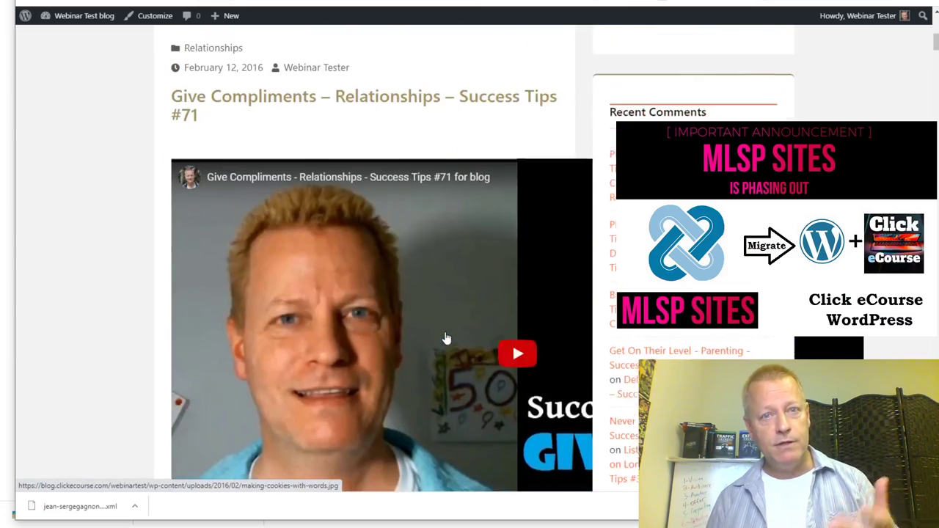